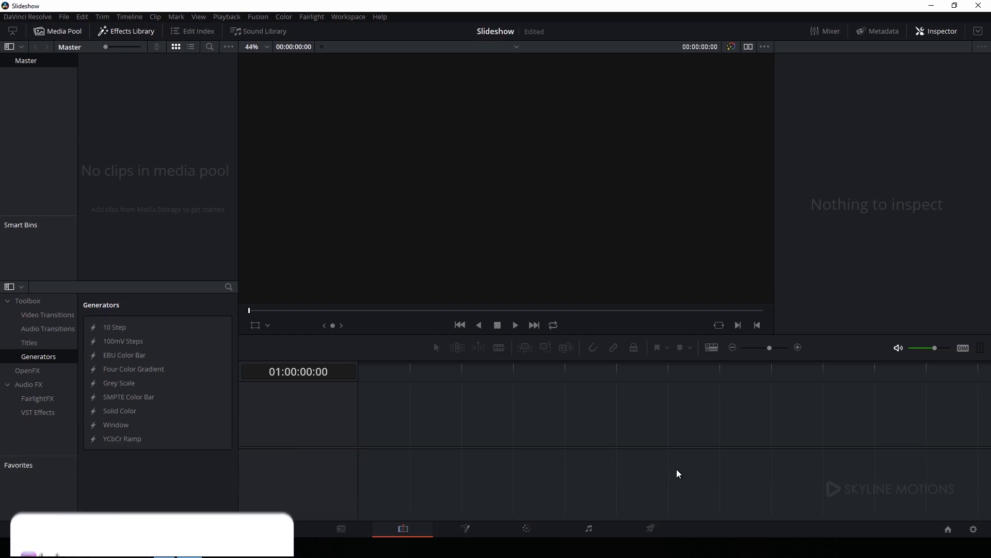
Import the beautiful-3116587_1920 photo from the Alpha folder into the media pool and rename it Image
{"action": "left_click", "coordinate": [164, 547]}
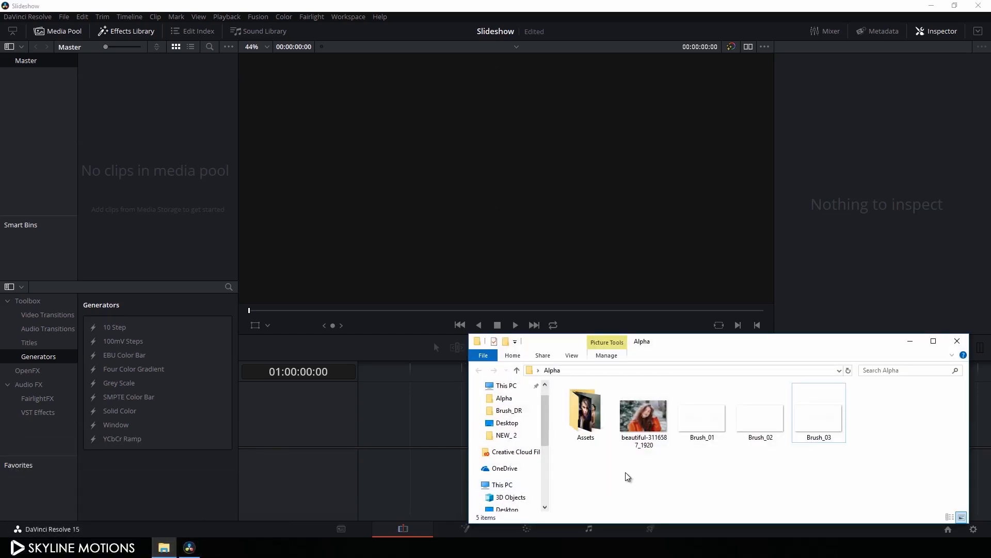
{"action": "left_click", "coordinate": [647, 433]}
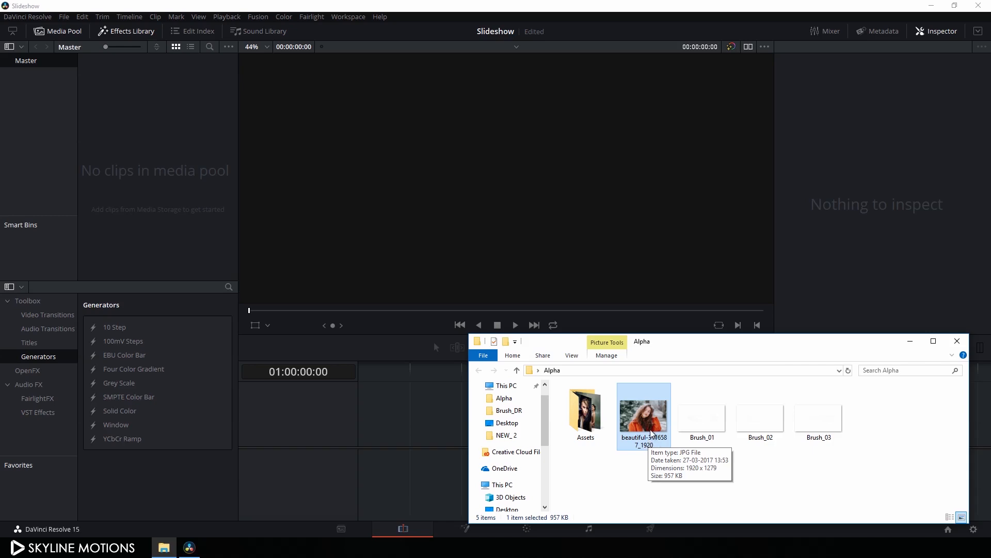
{"action": "left_click_drag", "start_coordinate": [648, 425], "coordinate": [170, 129]}
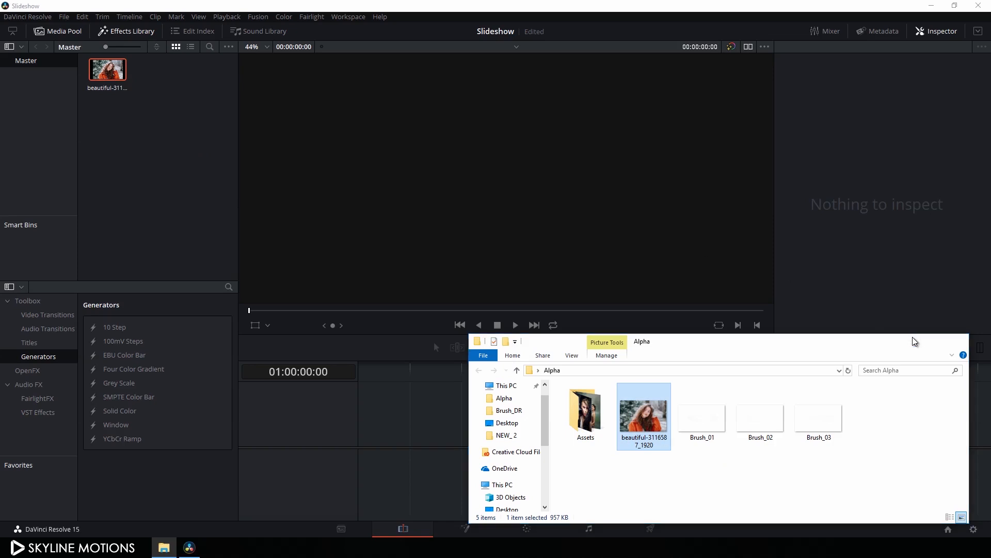
{"action": "left_click", "coordinate": [910, 341]}
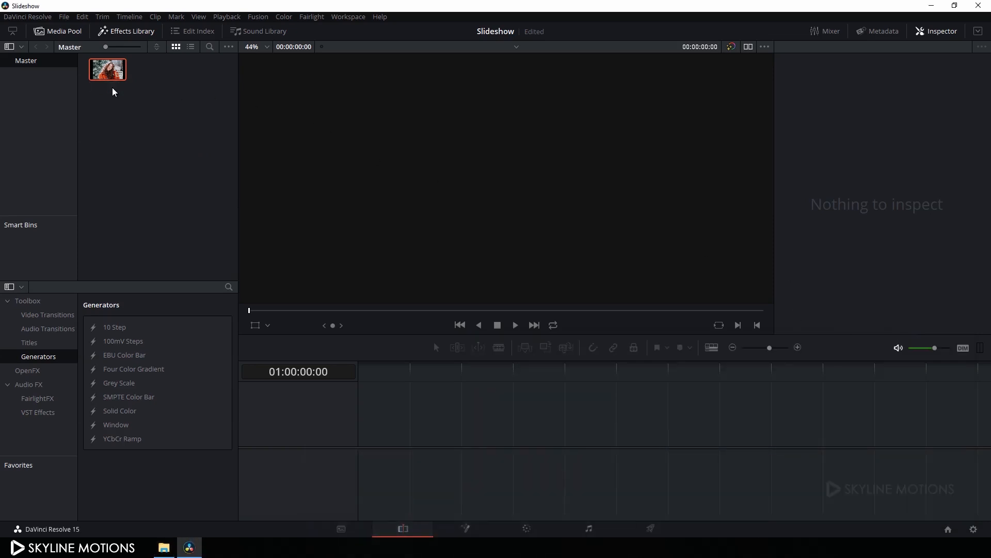
{"action": "key", "text": "Return"}
Place the Image clip at the start of a new timeline and set its zoom to 1.2 so it fills the frame
{"action": "left_click_drag", "start_coordinate": [108, 75], "coordinate": [361, 419]}
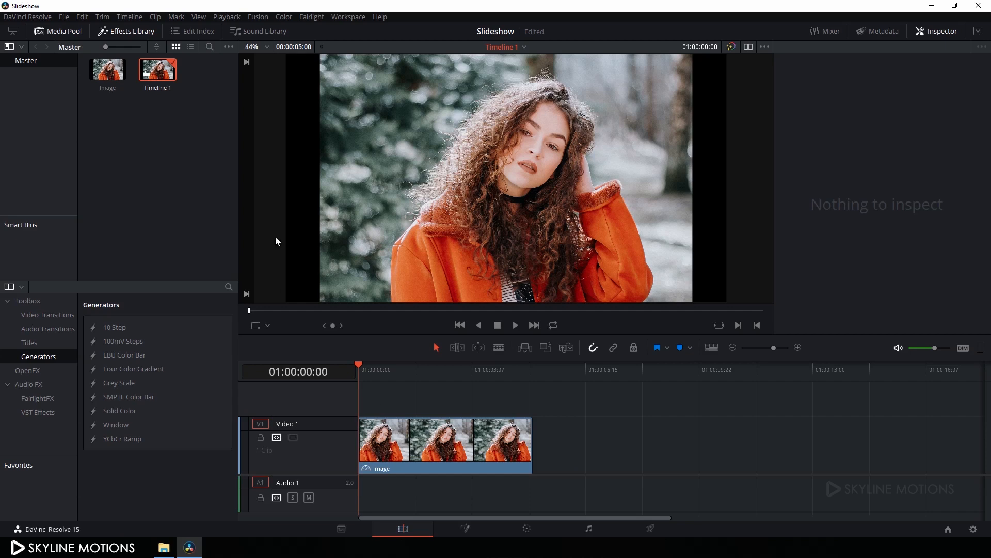
{"action": "left_click", "coordinate": [435, 452]}
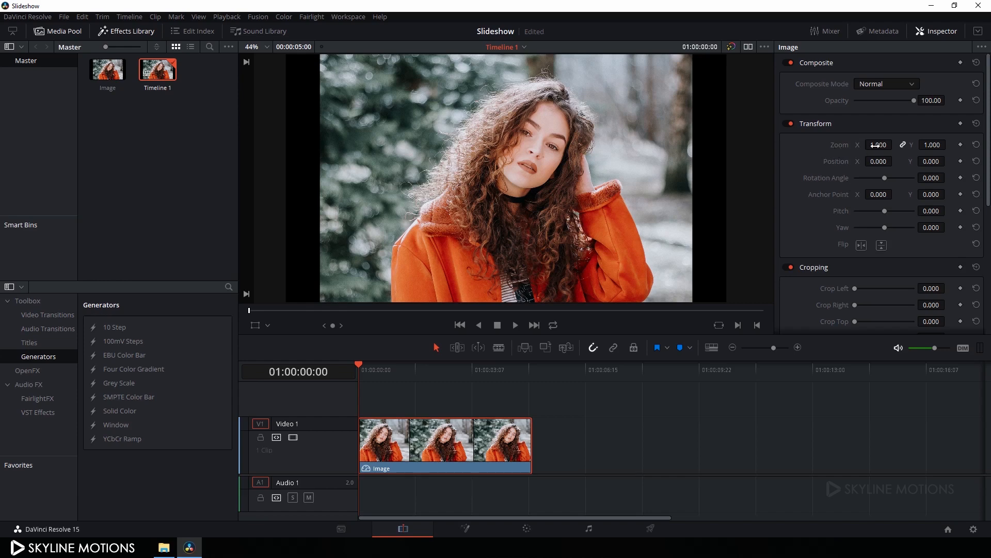
{"action": "left_click_drag", "start_coordinate": [876, 145], "coordinate": [876, 145]}
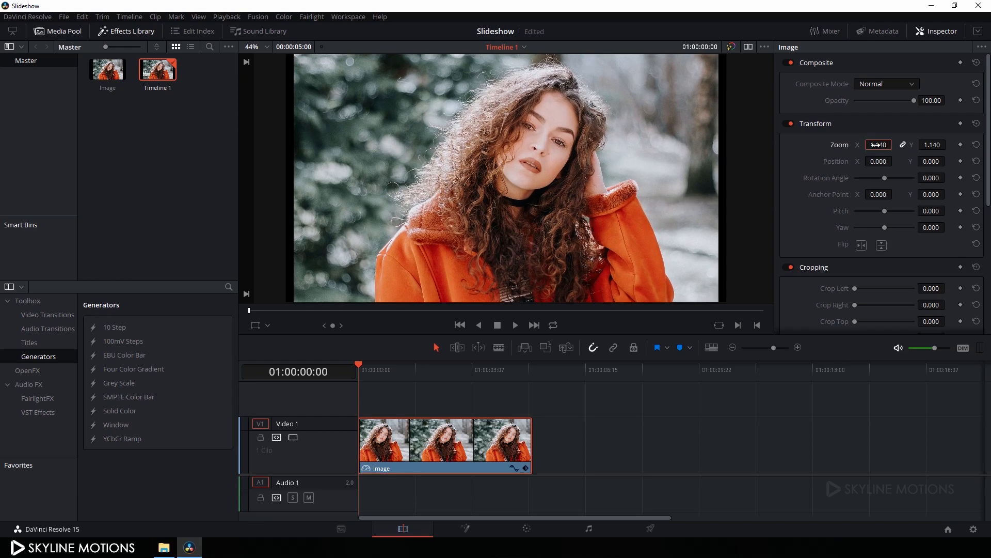
{"action": "double_click", "coordinate": [876, 145]}
{"action": "type", "text": "1.2"}
{"action": "key", "text": "Return"}
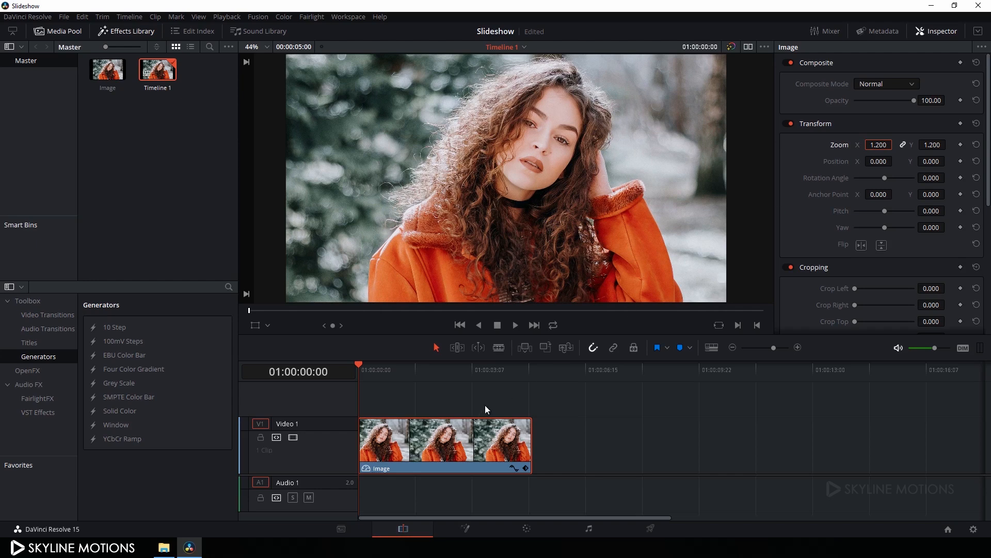
Convert the Image clip on the timeline into a Fusion clip and open it on the Fusion page
{"action": "right_click", "coordinate": [438, 444]}
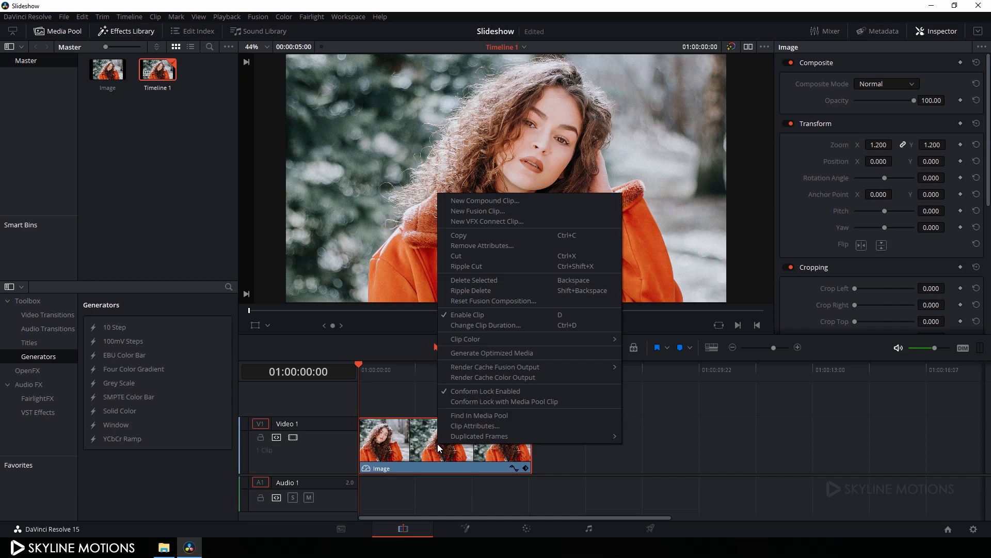
{"action": "left_click", "coordinate": [475, 212]}
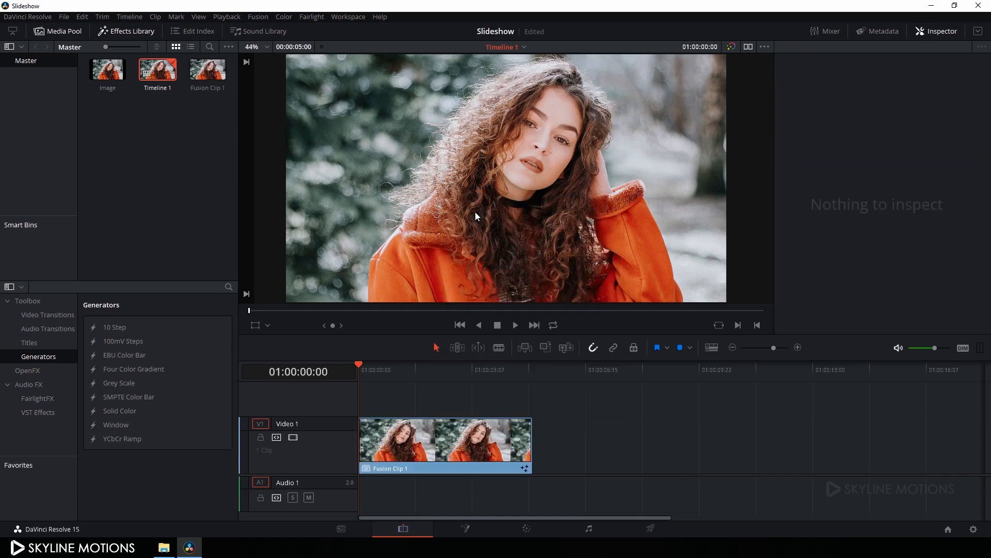
{"action": "left_click", "coordinate": [473, 528]}
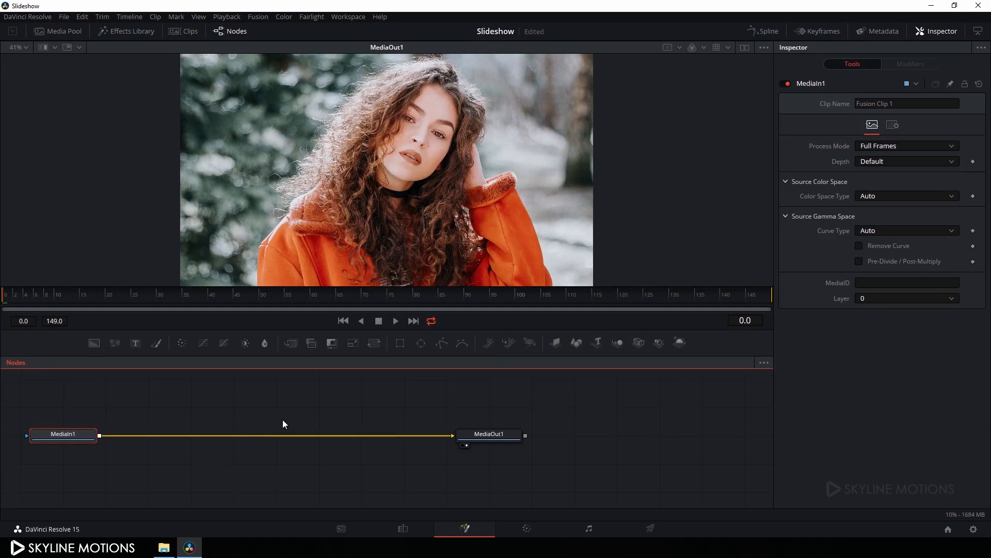
Move MediaOut1 closer to MediaIn1 and set the node graph to arrange tools to the grid
{"action": "left_click_drag", "start_coordinate": [491, 438], "coordinate": [220, 426]}
{"action": "right_click", "coordinate": [345, 425]}
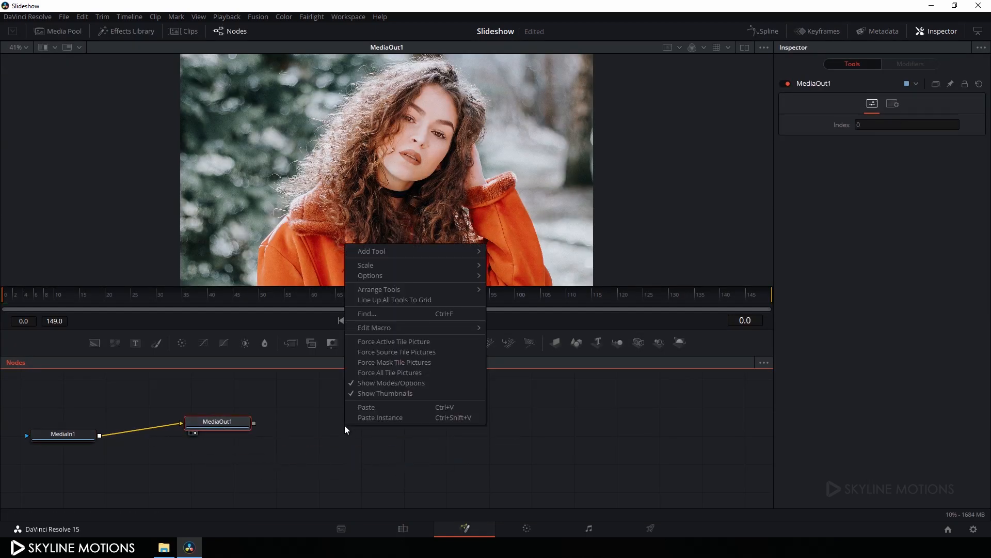
{"action": "mouse_move", "coordinate": [379, 290]}
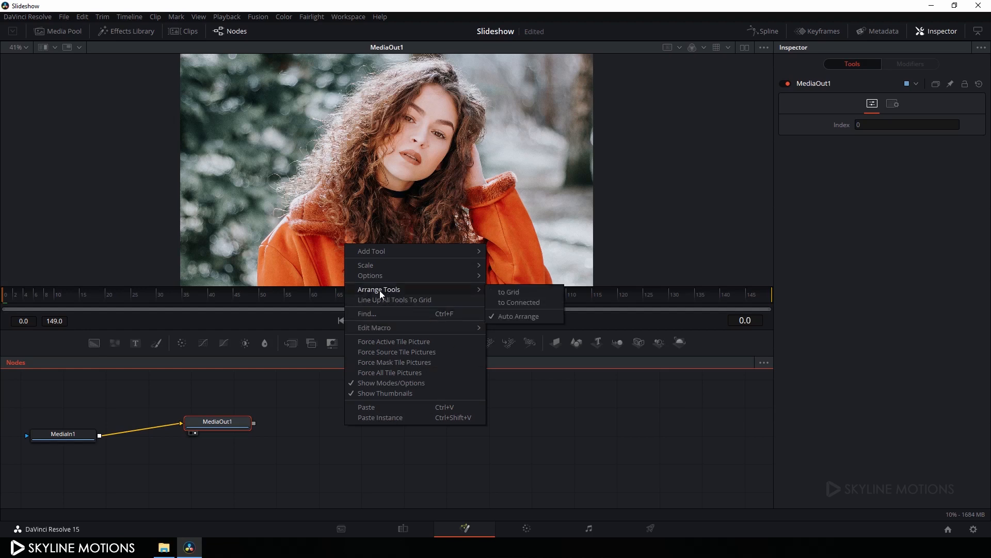
{"action": "left_click", "coordinate": [509, 292]}
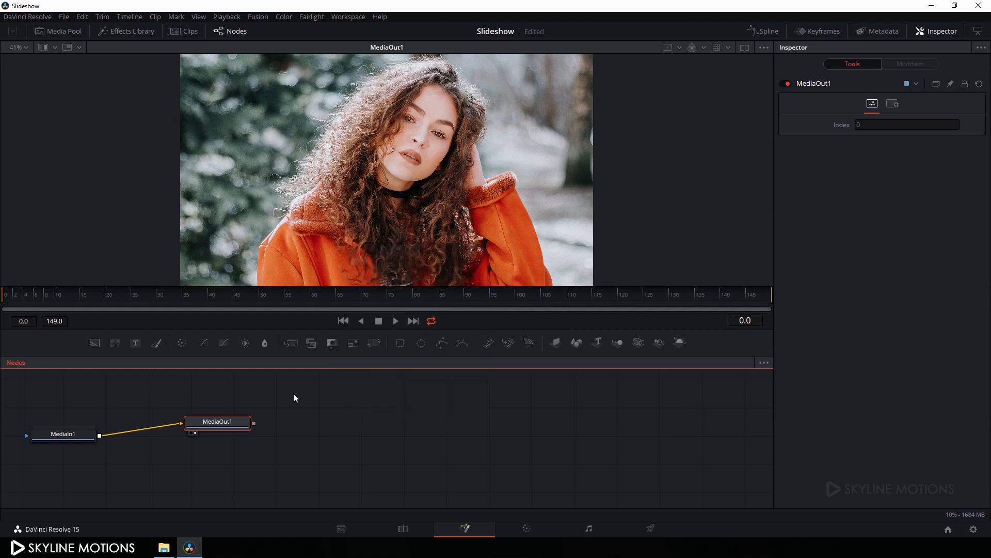
Stack MediaOut1 above MediaIn1, move the pair to the far right of the node graph, and enlarge the node area
{"action": "left_click_drag", "start_coordinate": [217, 421], "coordinate": [67, 458]}
{"action": "left_click_drag", "start_coordinate": [70, 408], "coordinate": [725, 451]}
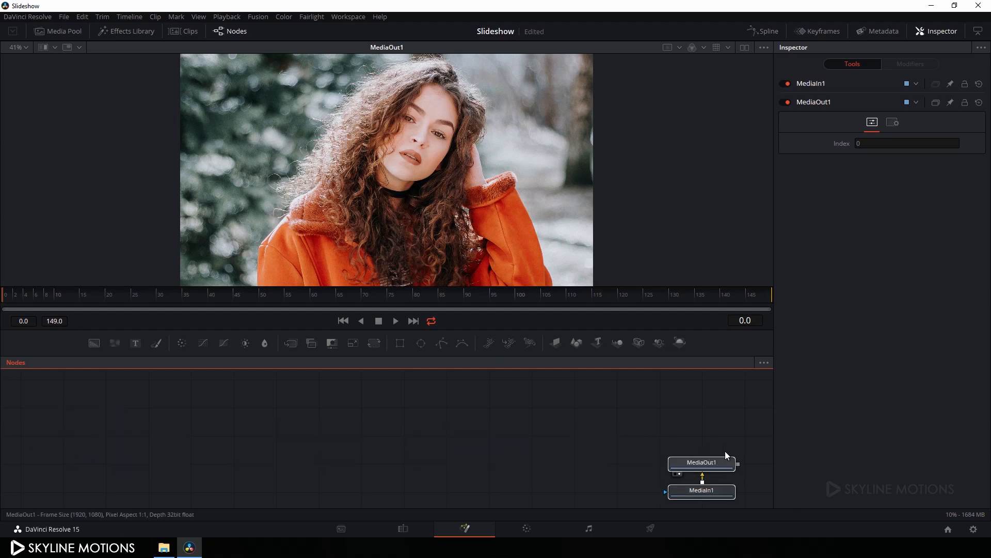
{"action": "left_click", "coordinate": [718, 450]}
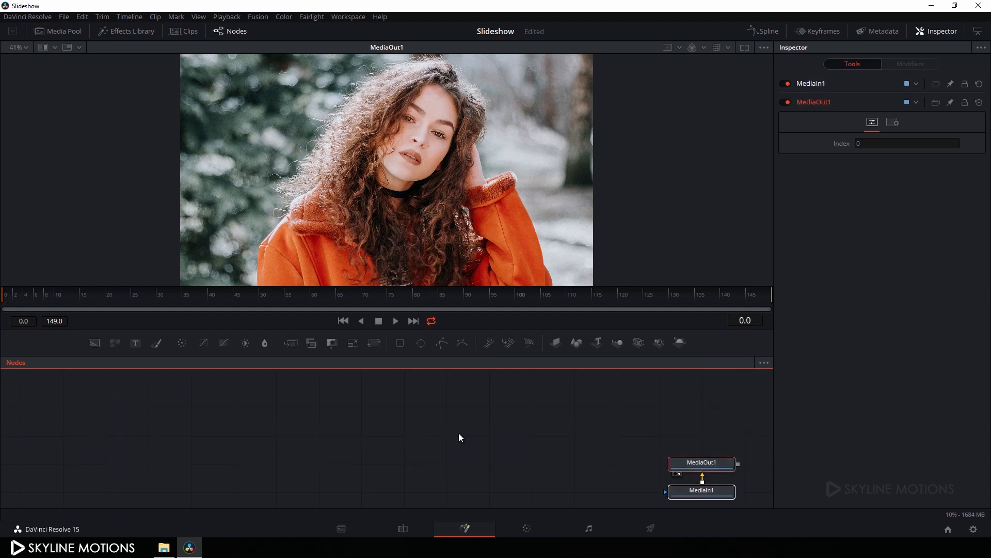
{"action": "left_click_drag", "start_coordinate": [411, 332], "coordinate": [412, 300]}
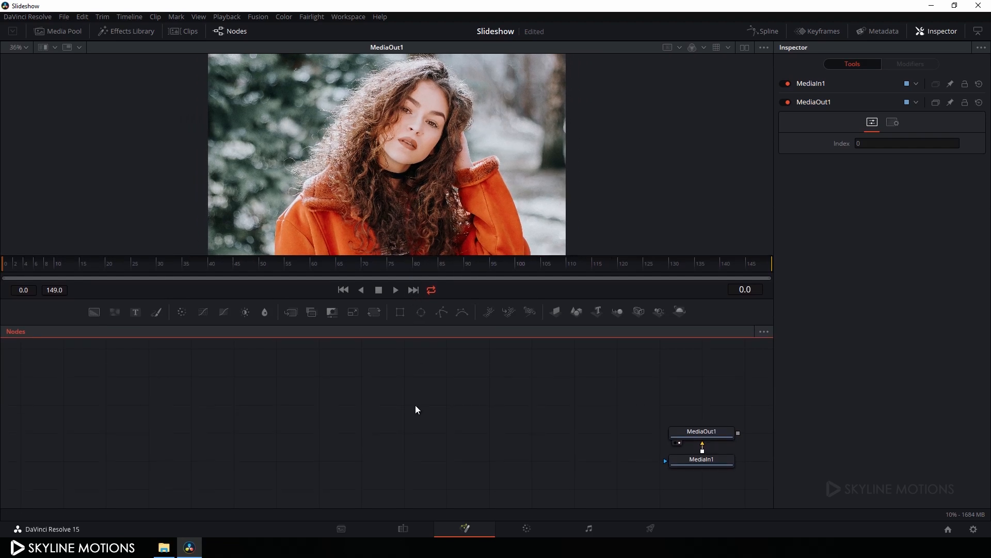
Add the Brush_01, Brush_02 and Brush_03 images from the Alpha folder as stacked nodes and preview the brush nodes in the viewer
{"action": "left_click", "coordinate": [164, 547]}
{"action": "left_click_drag", "start_coordinate": [695, 459], "coordinate": [835, 423]}
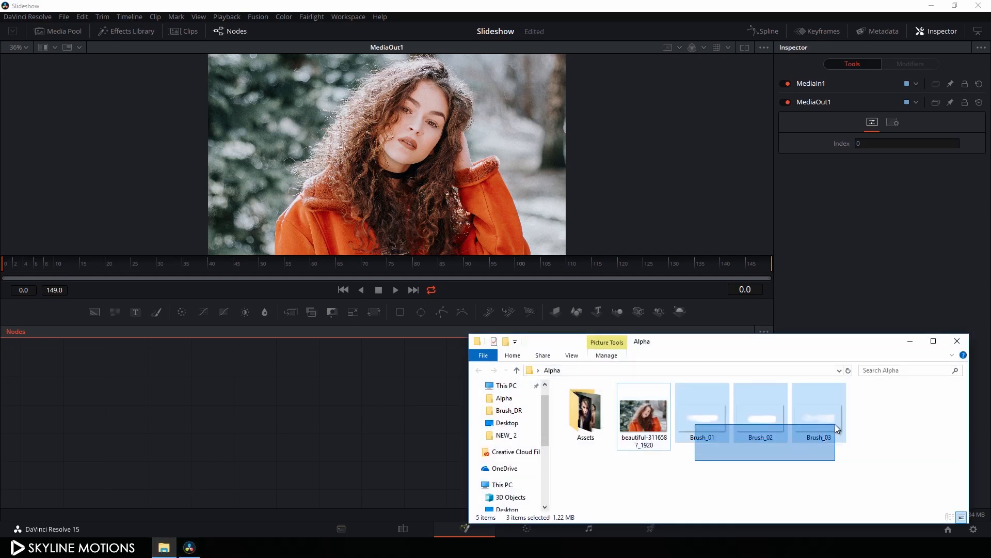
{"action": "left_click", "coordinate": [716, 469]}
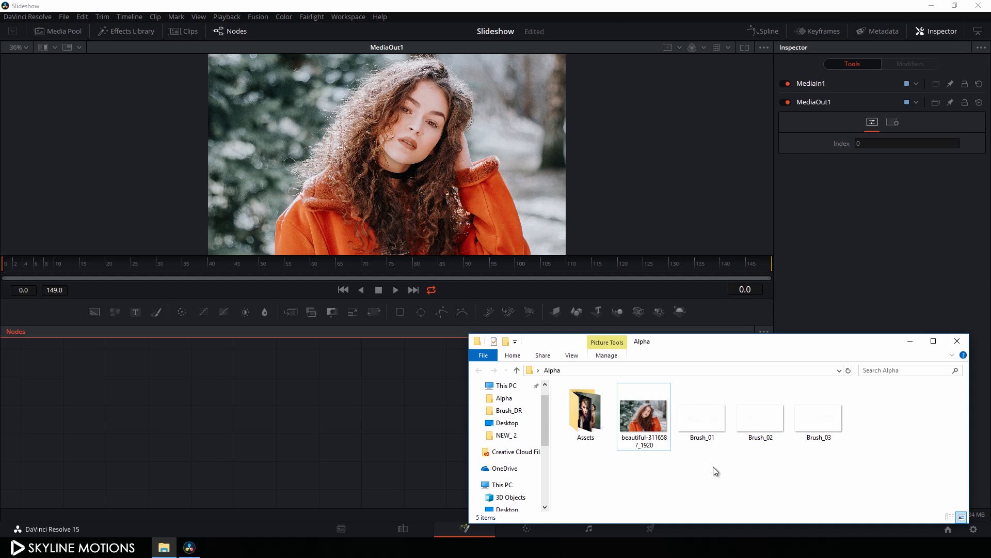
{"action": "mouse_move", "coordinate": [702, 418]}
{"action": "left_mouse_down"}
{"action": "mouse_move", "coordinate": [261, 388]}
{"action": "mouse_move", "coordinate": [234, 376]}
{"action": "left_mouse_up"}
{"action": "mouse_move", "coordinate": [760, 417]}
{"action": "left_mouse_down"}
{"action": "mouse_move", "coordinate": [399, 444]}
{"action": "mouse_move", "coordinate": [235, 404]}
{"action": "left_mouse_up"}
{"action": "left_click_drag", "start_coordinate": [805, 411], "coordinate": [235, 432]}
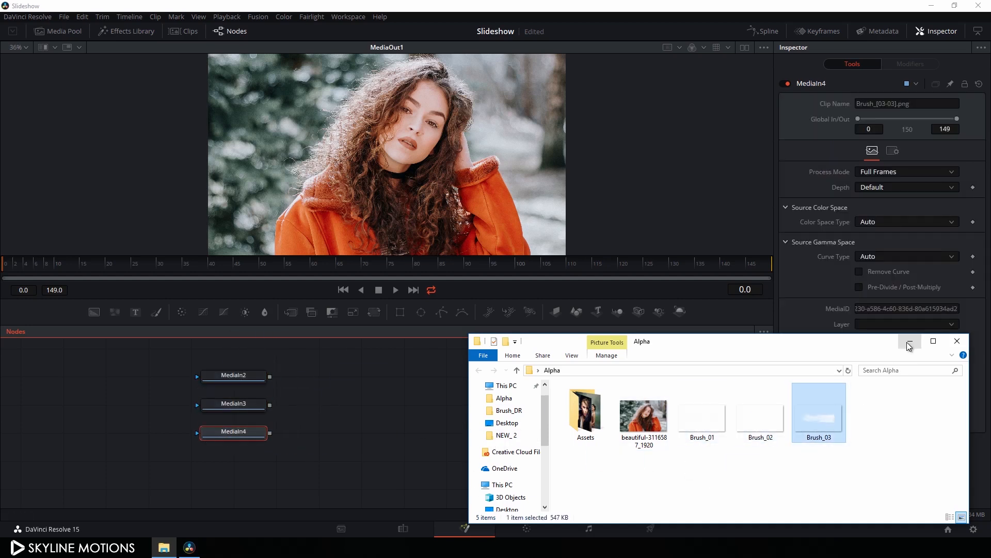
{"action": "left_click", "coordinate": [910, 341]}
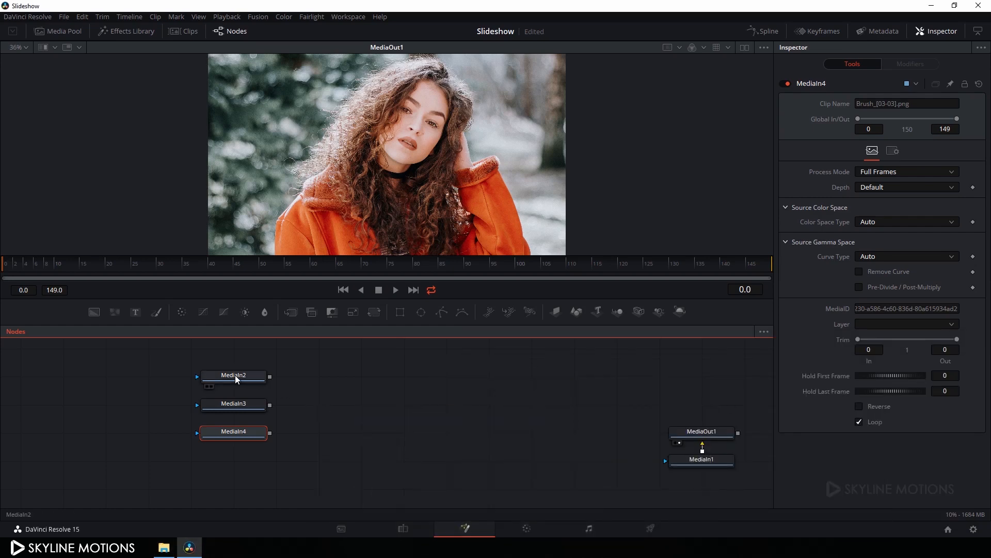
{"action": "left_click_drag", "start_coordinate": [235, 375], "coordinate": [279, 123]}
{"action": "left_click_drag", "start_coordinate": [240, 408], "coordinate": [265, 144]}
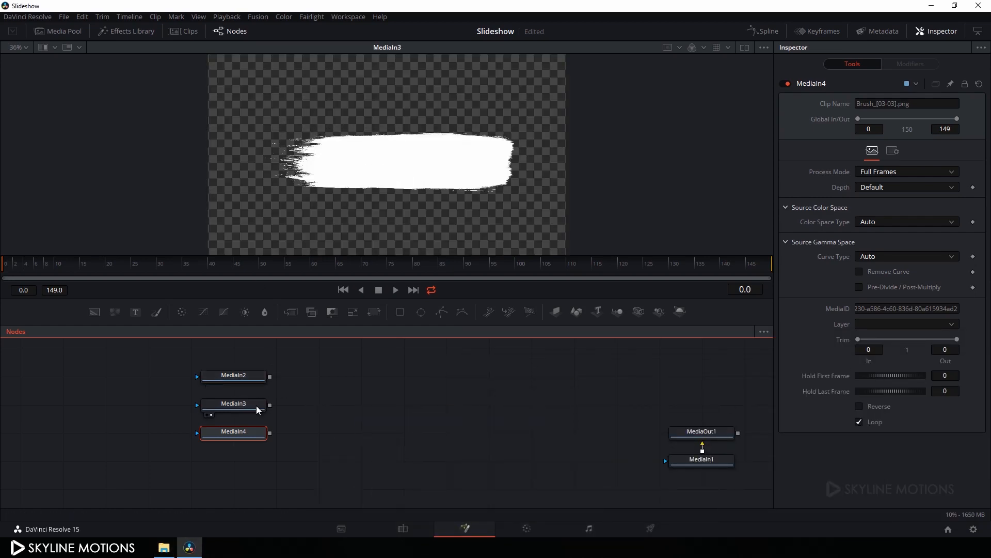
{"action": "left_click_drag", "start_coordinate": [243, 433], "coordinate": [290, 141]}
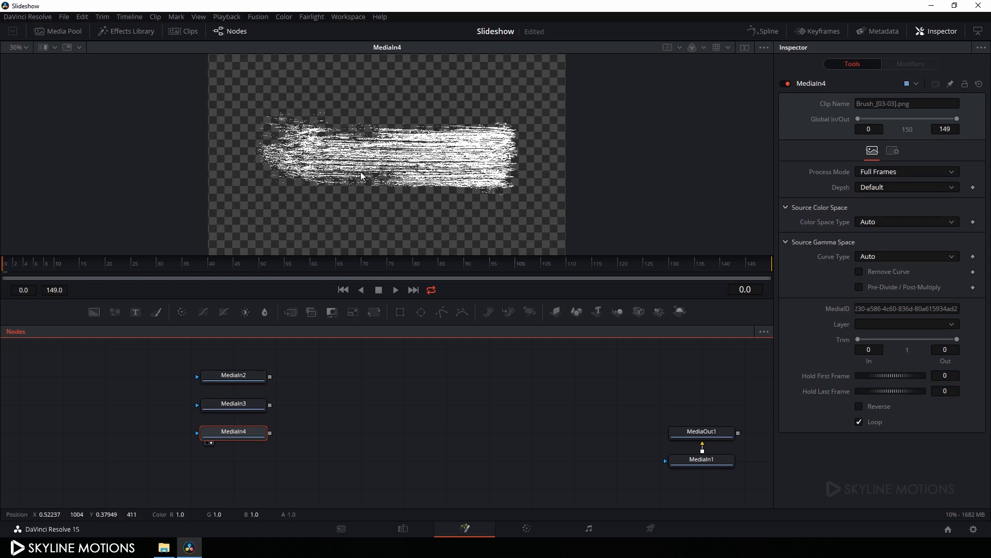
Add a Rectangle mask to MediaIn2 and widen it to about 0.79 so it covers the whole brush stroke
{"action": "left_click_drag", "start_coordinate": [330, 391], "coordinate": [328, 402]}
{"action": "left_click", "coordinate": [317, 373]}
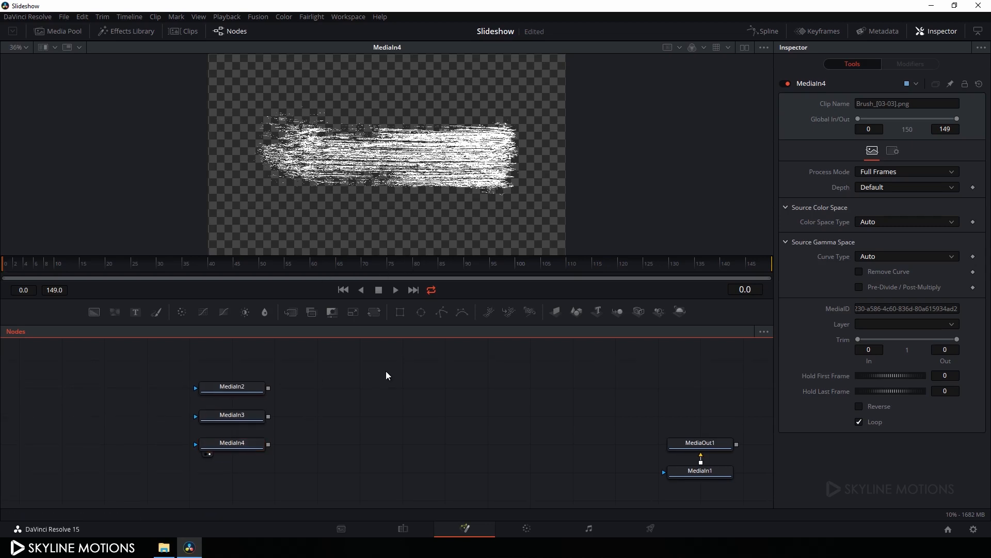
{"action": "left_click", "coordinate": [401, 313]}
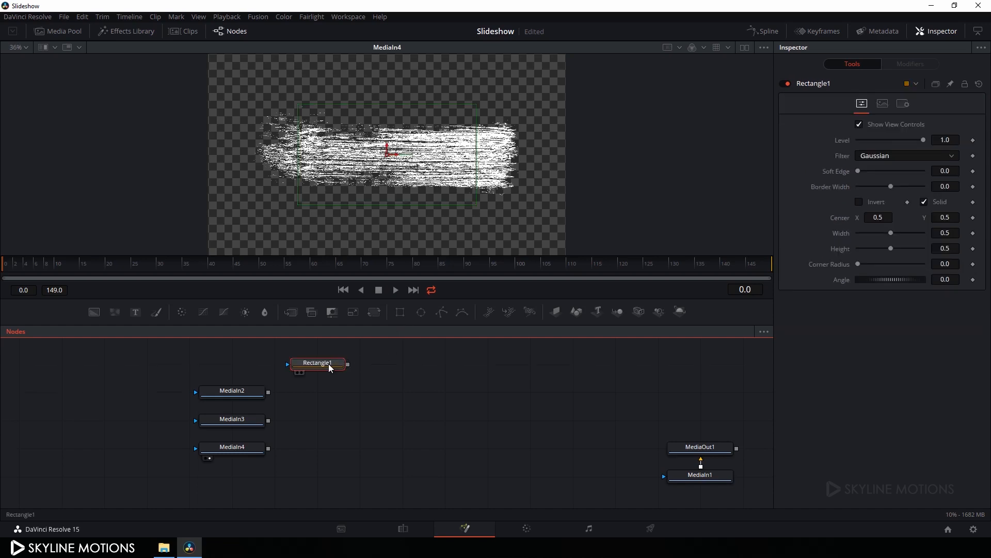
{"action": "left_click_drag", "start_coordinate": [332, 366], "coordinate": [390, 170]}
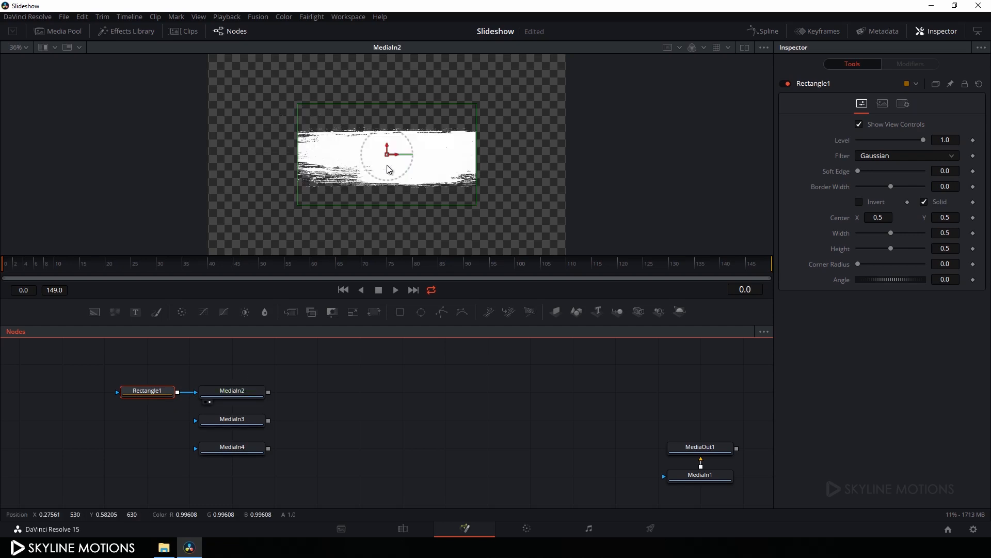
{"action": "left_click_drag", "start_coordinate": [475, 169], "coordinate": [527, 165]}
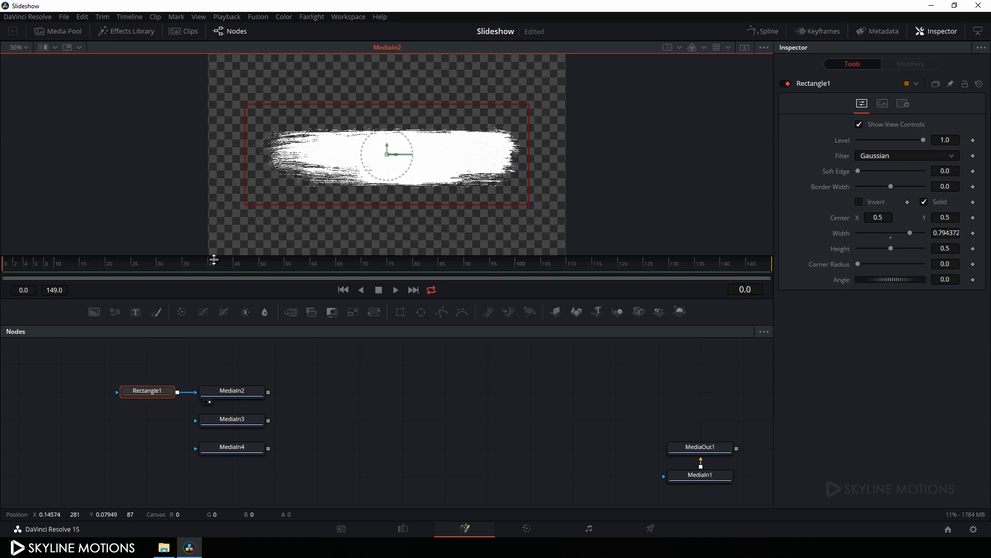
Keyframe the Rectangle mask's center at frame 20, and at frame 0 move the mask left beyond the brush stroke
{"action": "left_click_drag", "start_coordinate": [46, 267], "coordinate": [110, 270]}
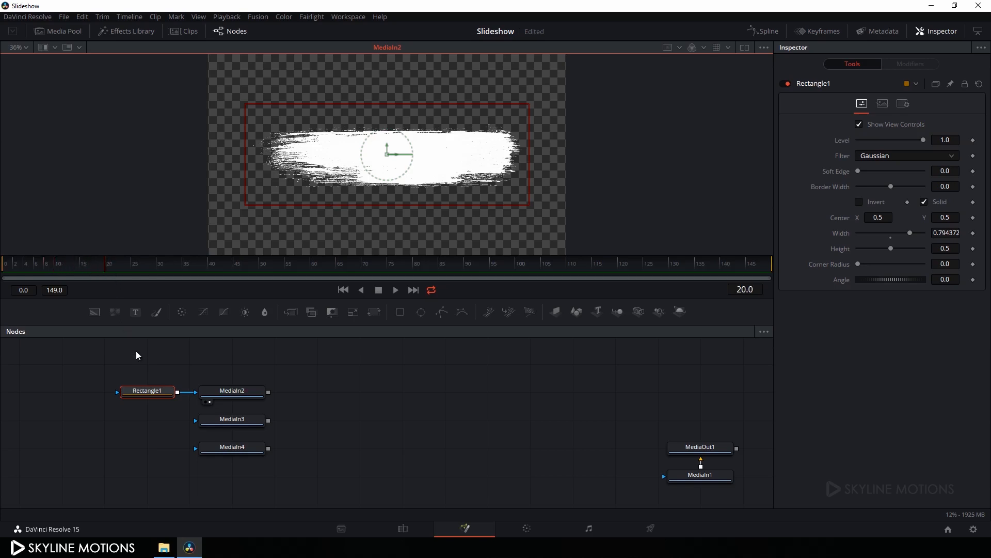
{"action": "left_click", "coordinate": [147, 390]}
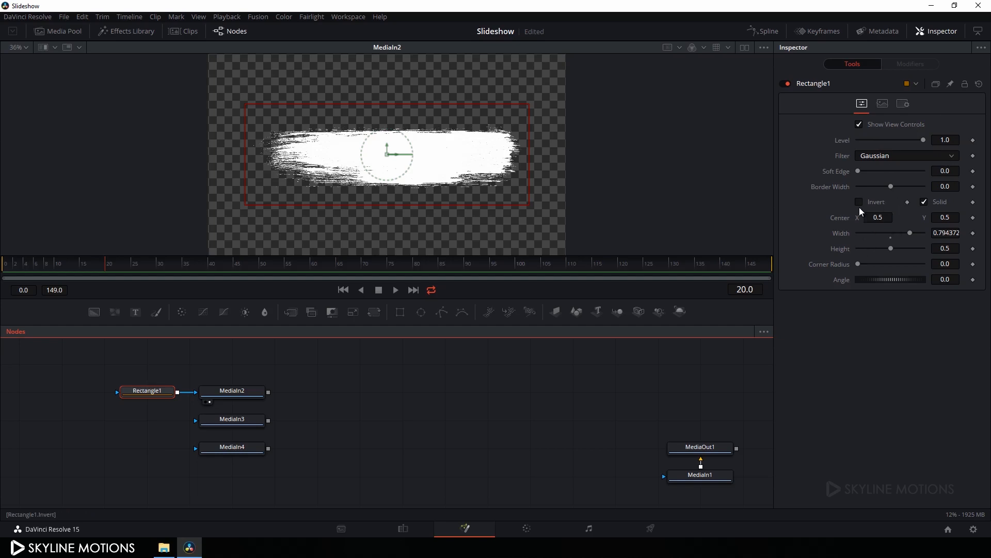
{"action": "left_click", "coordinate": [973, 218]}
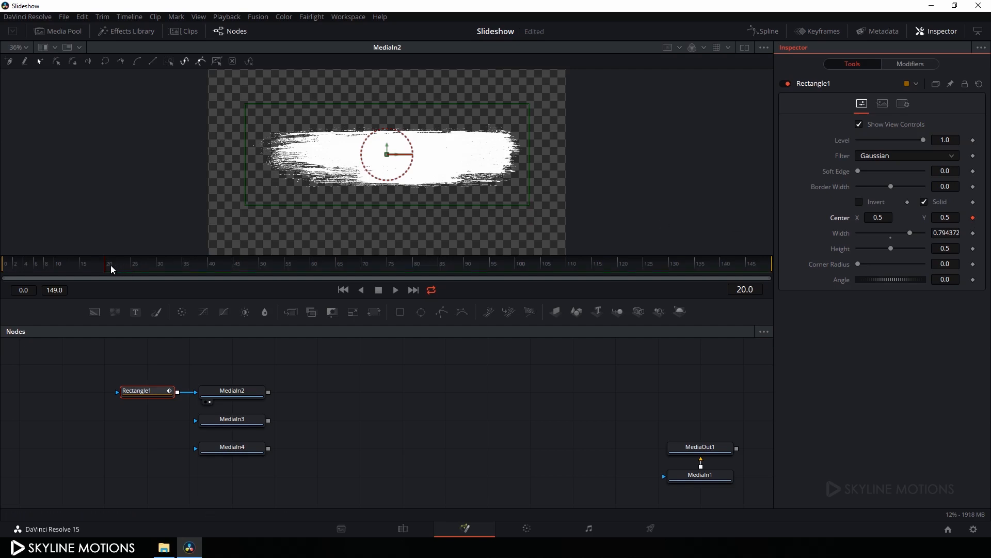
{"action": "left_click_drag", "start_coordinate": [108, 267], "coordinate": [1, 272]}
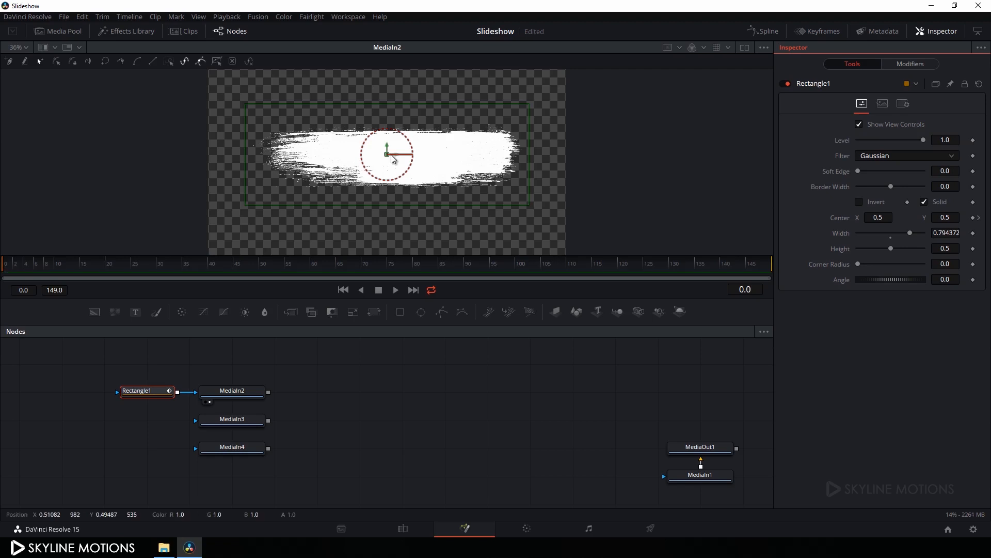
{"action": "left_click_drag", "start_coordinate": [390, 155], "coordinate": [107, 157]}
Go to frame 15 to see the mask's edge and set the Rectangle mask's soft edge to 0.05
{"action": "left_click_drag", "start_coordinate": [9, 266], "coordinate": [85, 265]}
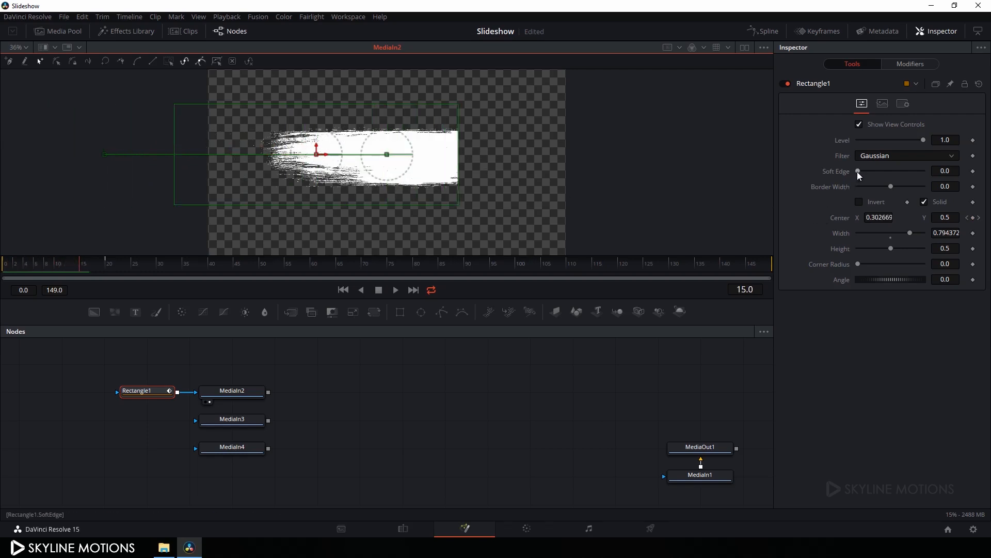
{"action": "left_click_drag", "start_coordinate": [858, 171], "coordinate": [874, 171]}
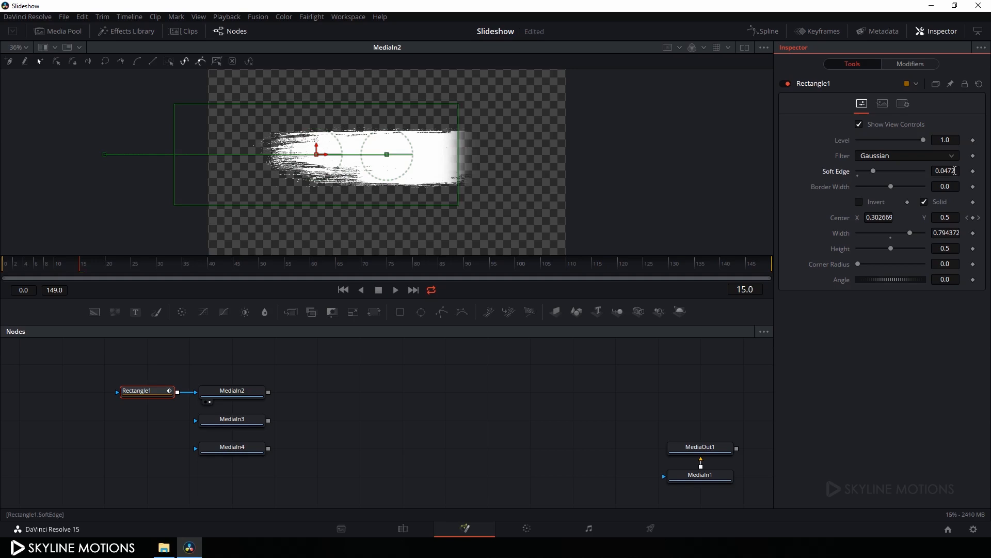
{"action": "left_click", "coordinate": [959, 171]}
{"action": "type", "text": "0.05"}
{"action": "key", "text": "Tab"}
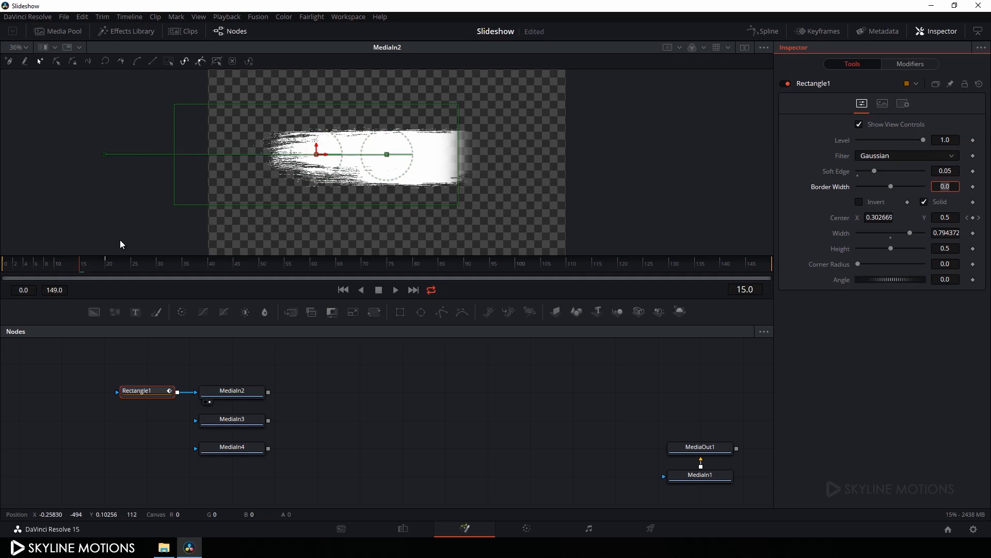
Smooth both displacement keyframes of Rectangle1 in the Spline editor, scrub through the mask animation to check the easing, and close the editor
{"action": "left_click", "coordinate": [767, 31]}
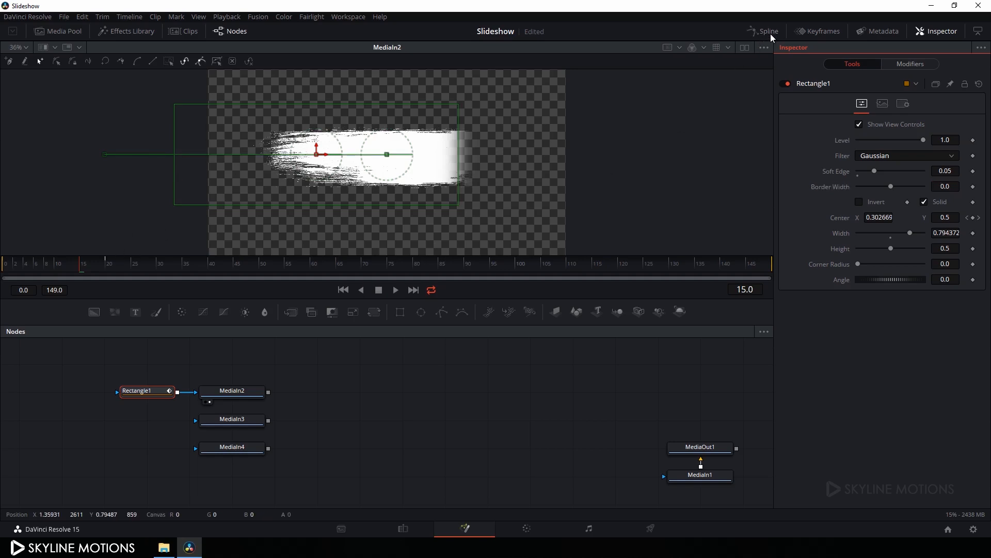
{"action": "left_click", "coordinate": [408, 359]}
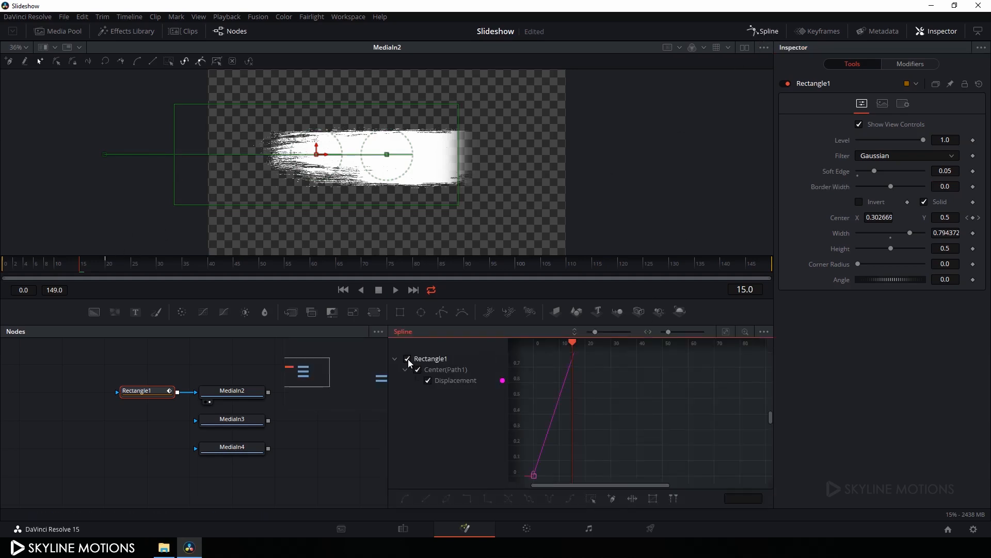
{"action": "left_click", "coordinate": [726, 332]}
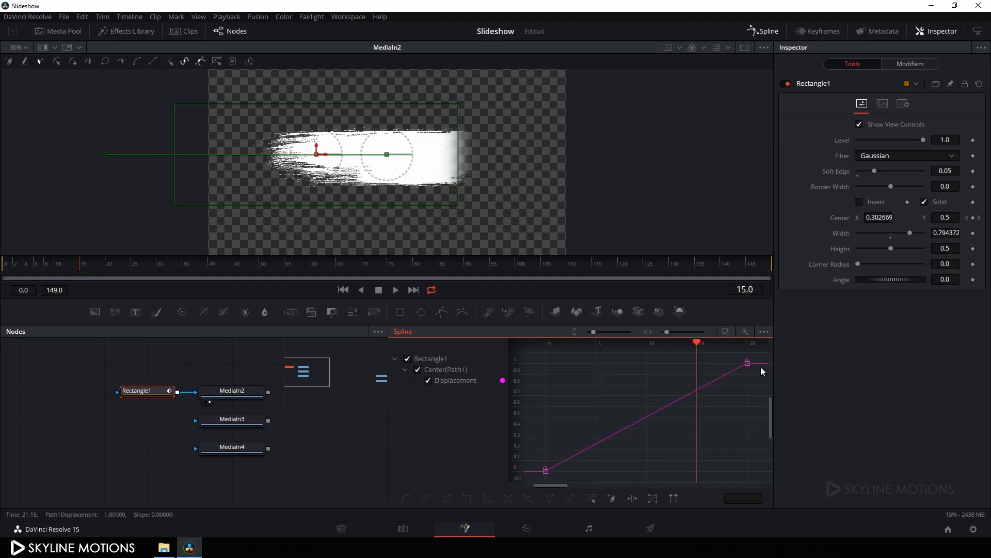
{"action": "left_click_drag", "start_coordinate": [756, 355], "coordinate": [532, 475]}
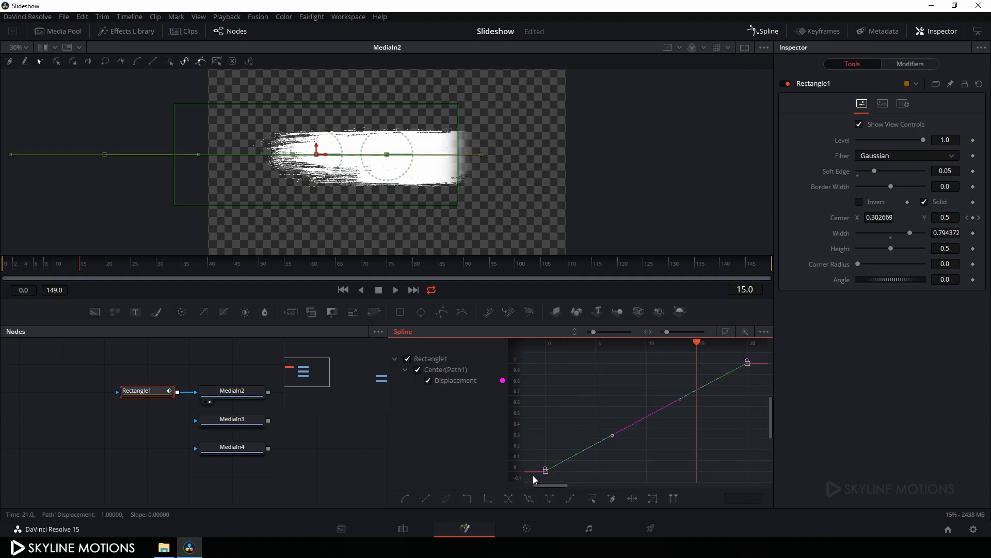
{"action": "left_click", "coordinate": [405, 500]}
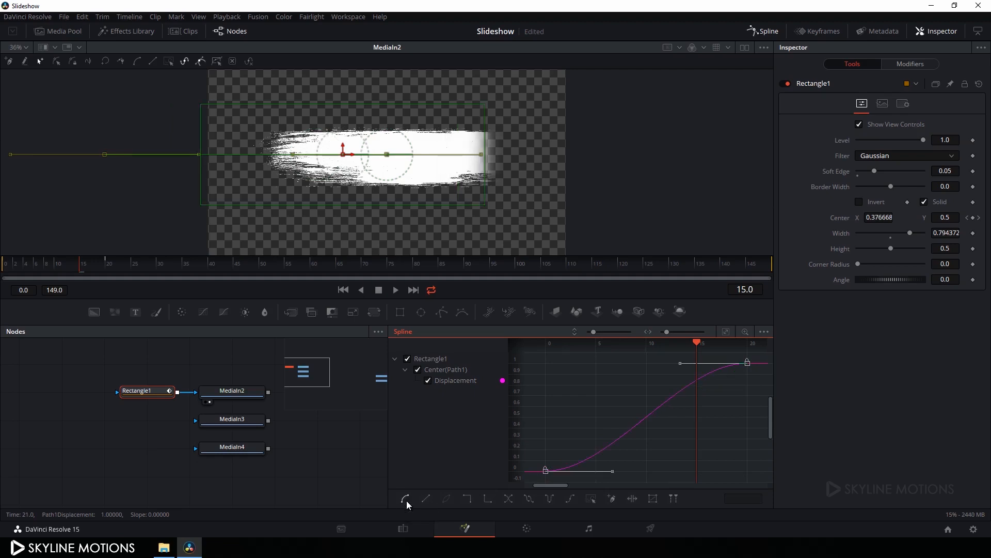
{"action": "mouse_move", "coordinate": [77, 267]}
{"action": "left_mouse_down"}
{"action": "mouse_move", "coordinate": [40, 262]}
{"action": "mouse_move", "coordinate": [82, 263]}
{"action": "left_mouse_up"}
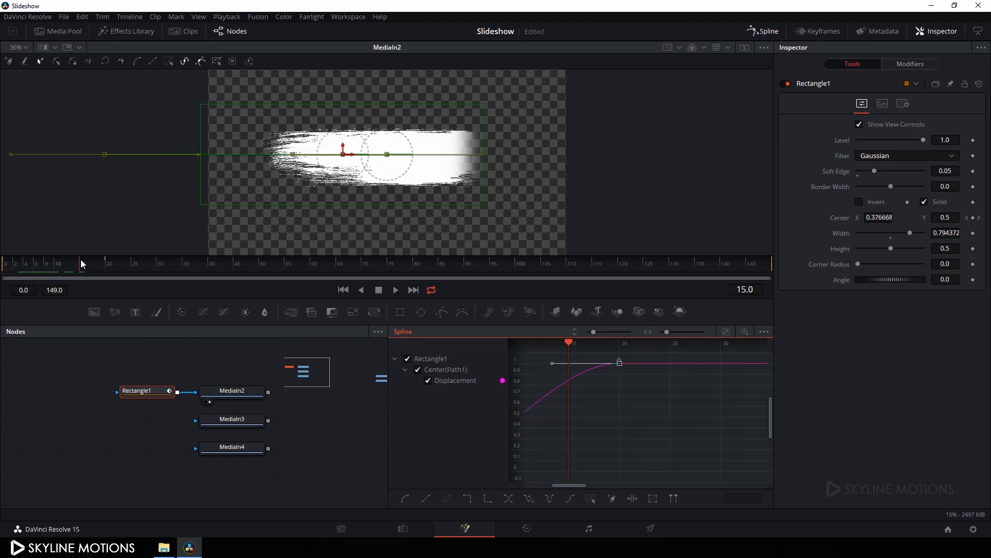
{"action": "left_click", "coordinate": [765, 33]}
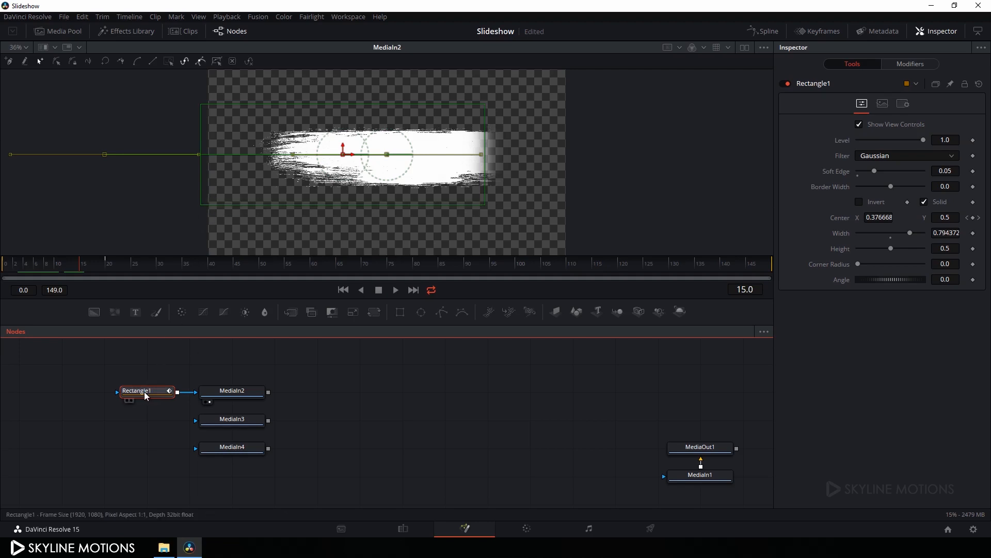
Paste a copy of the animated Rectangle1 mask, connect it to MediaIn3, and preview the masked brush stroke
{"action": "left_click", "coordinate": [139, 421]}
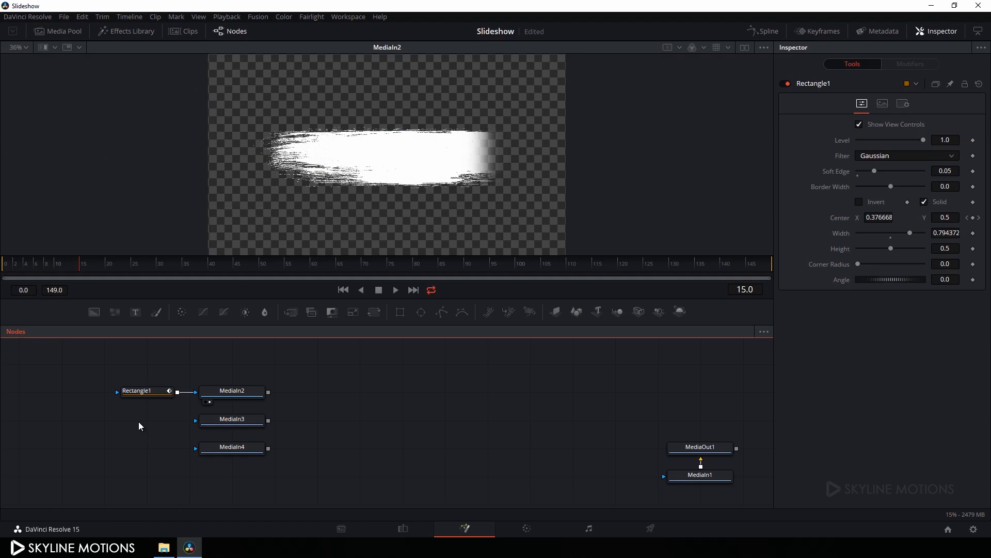
{"action": "key", "text": "ctrl+v"}
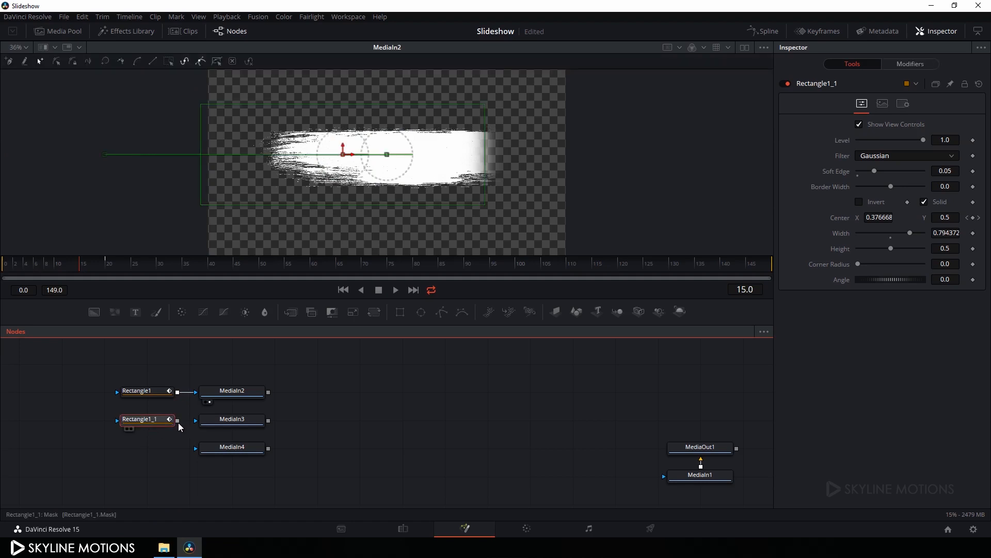
{"action": "left_click_drag", "start_coordinate": [179, 424], "coordinate": [223, 420]}
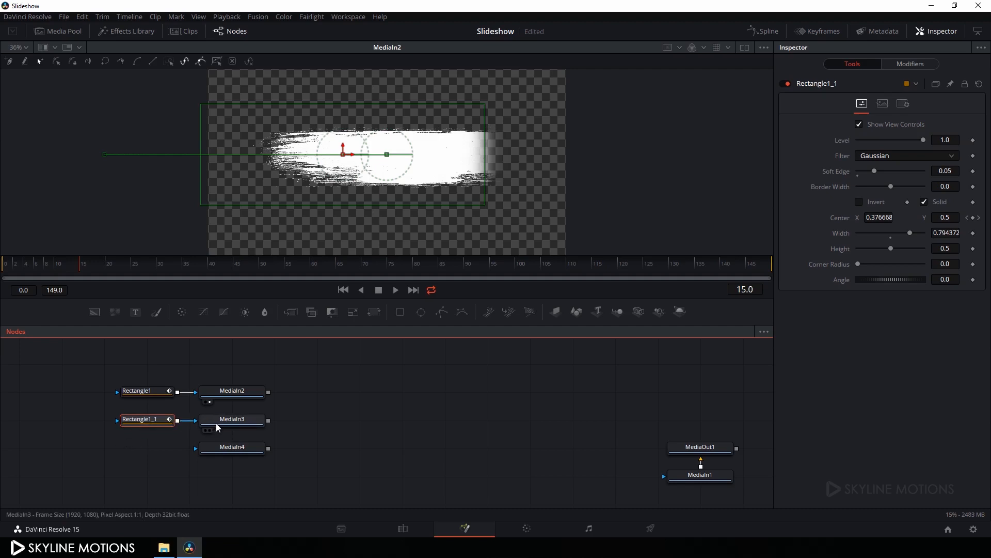
{"action": "key", "text": "1"}
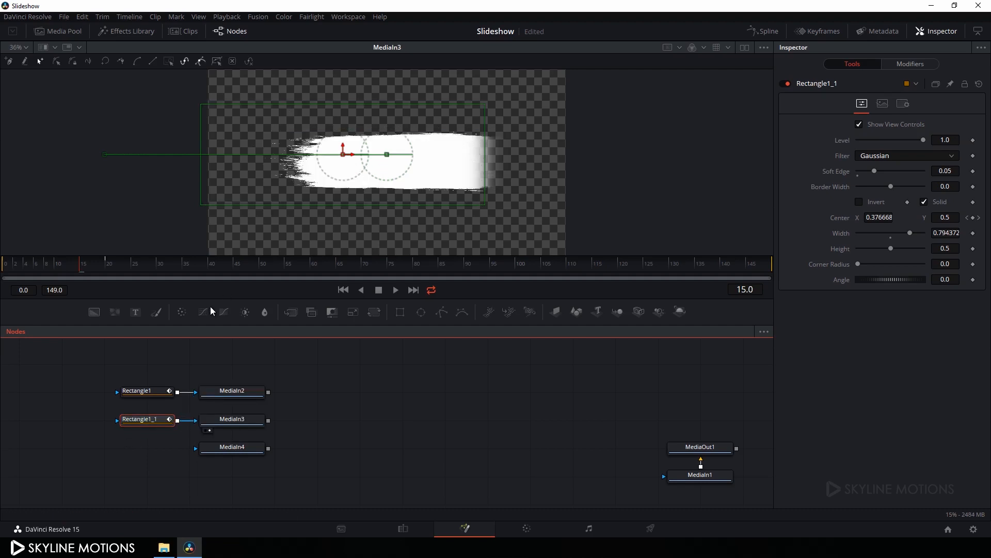
{"action": "mouse_move", "coordinate": [78, 264]}
{"action": "left_mouse_down"}
{"action": "mouse_move", "coordinate": [41, 265]}
{"action": "mouse_move", "coordinate": [78, 265]}
{"action": "left_mouse_up"}
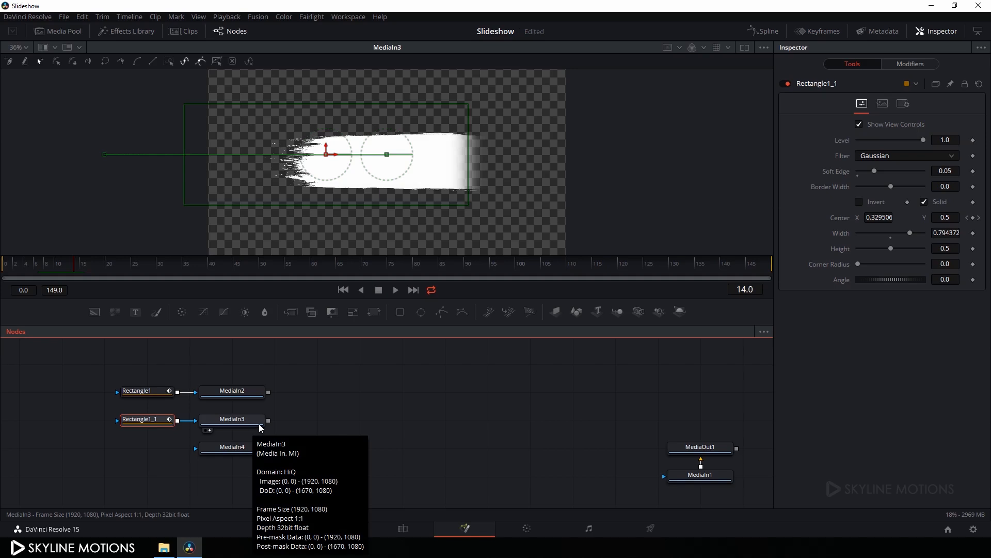
Paste another copy of the animated rectangle mask, connect it to MediaIn4, and preview that stroke's reveal
{"action": "left_click", "coordinate": [145, 447]}
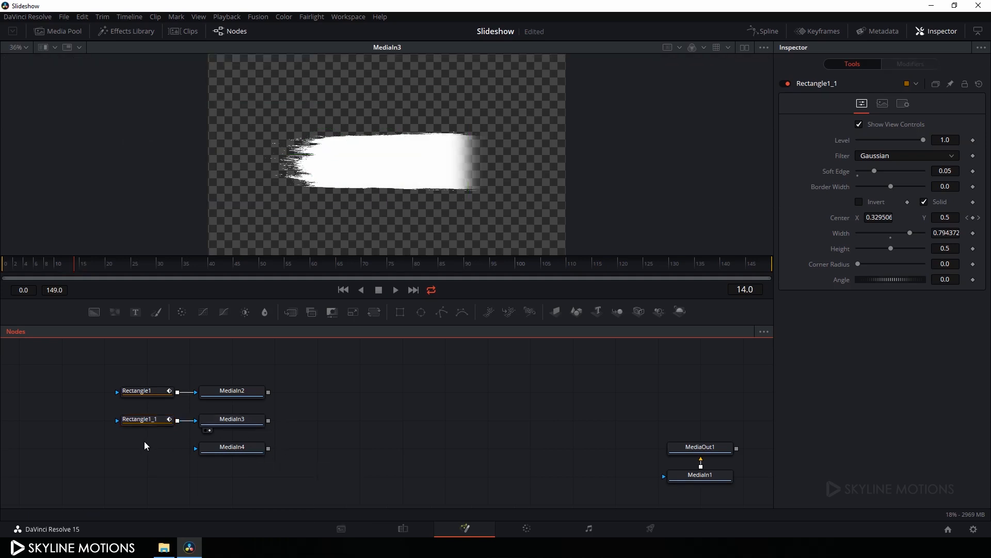
{"action": "key", "text": "ctrl+v"}
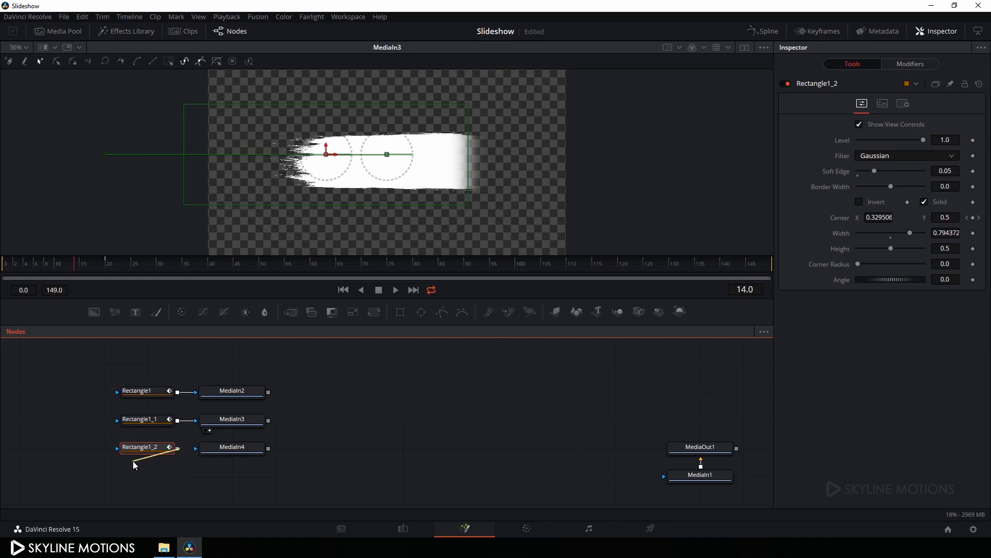
{"action": "left_click_drag", "start_coordinate": [177, 448], "coordinate": [233, 449]}
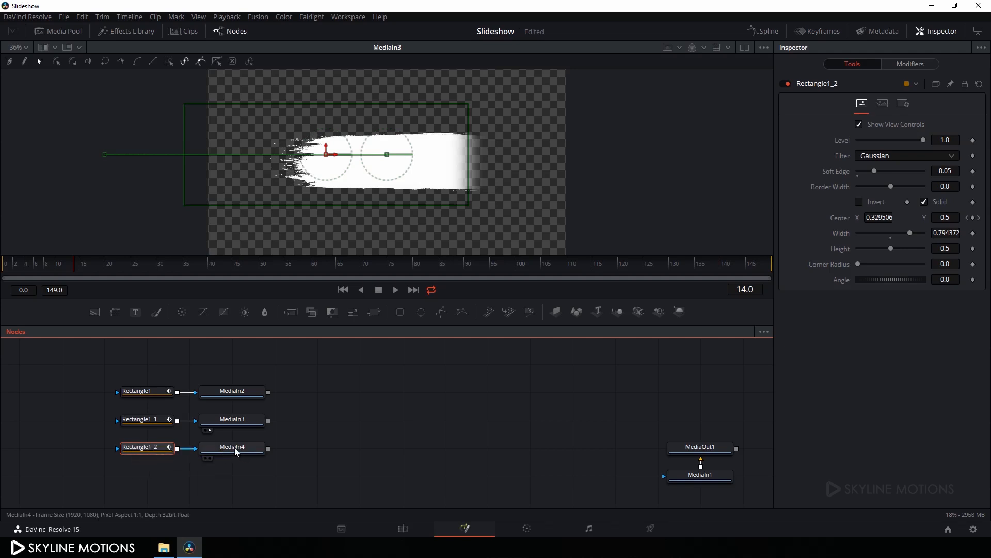
{"action": "left_click", "coordinate": [209, 458]}
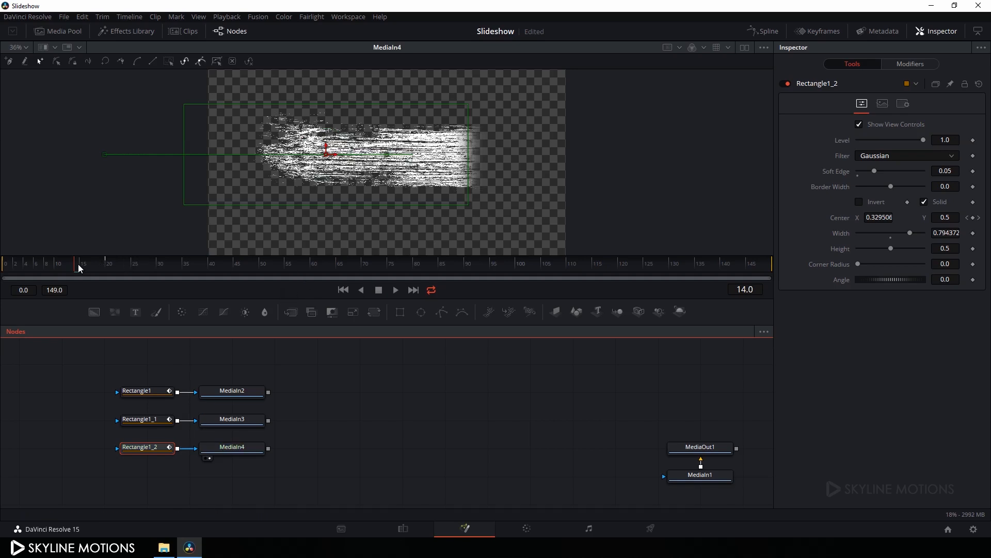
{"action": "mouse_move", "coordinate": [78, 267]}
{"action": "left_mouse_down"}
{"action": "mouse_move", "coordinate": [60, 265]}
{"action": "mouse_move", "coordinate": [80, 270]}
{"action": "left_mouse_up"}
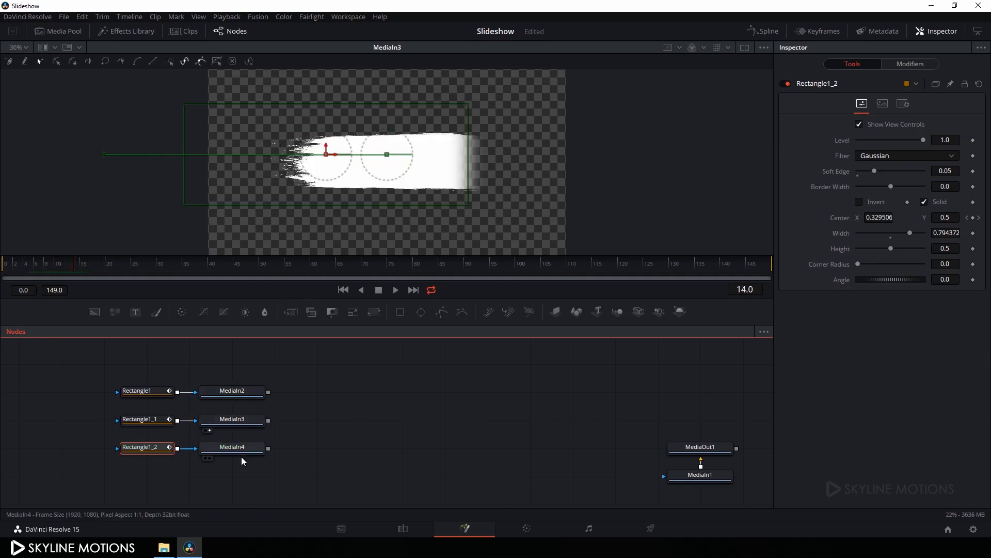
{"action": "left_click_drag", "start_coordinate": [238, 449], "coordinate": [277, 199]}
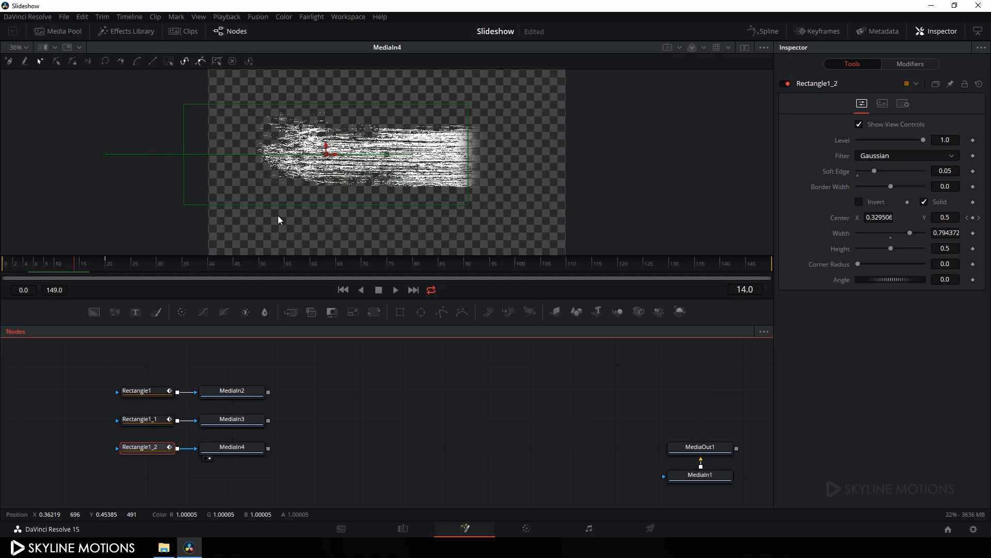
Add a Transform node after MediaIn2, view it, scale to about 1.02, rotate about 1.6 degrees, and move the stroke slightly down
{"action": "left_click", "coordinate": [304, 389]}
{"action": "scroll", "coordinate": [343, 406], "scroll_direction": "down", "scroll_amount": 1}
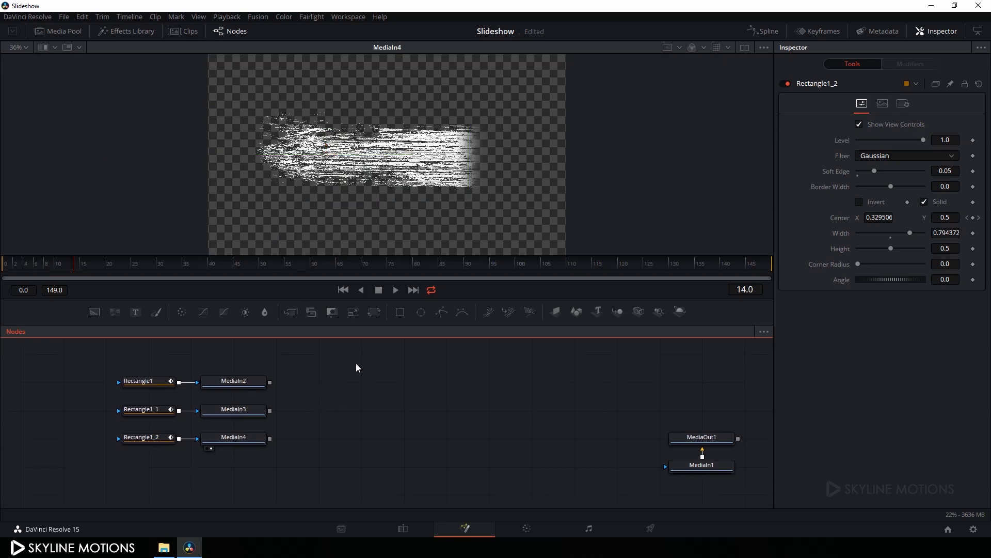
{"action": "left_click", "coordinate": [373, 318]}
{"action": "left_click_drag", "start_coordinate": [305, 383], "coordinate": [346, 381]}
{"action": "left_click_drag", "start_coordinate": [269, 382], "coordinate": [317, 381]}
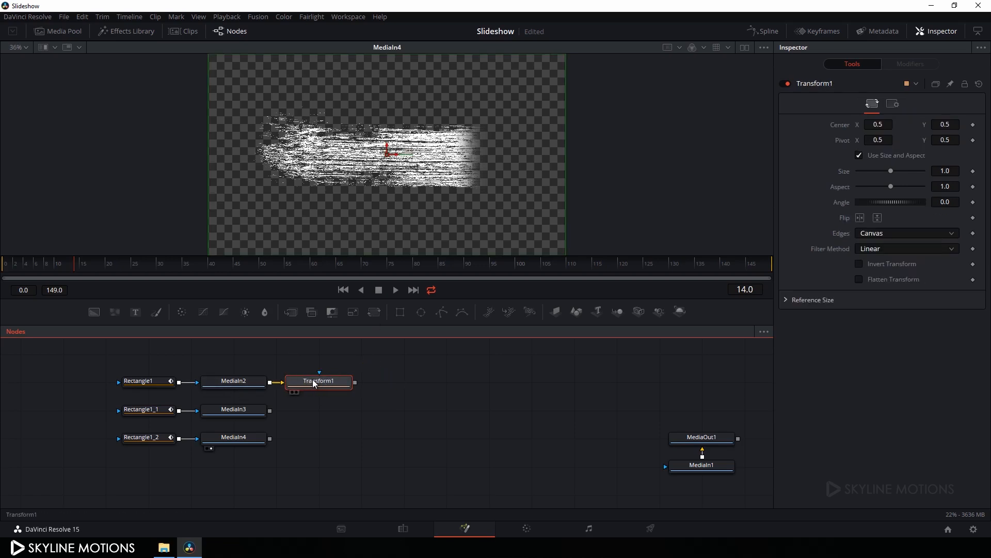
{"action": "key", "text": "2"}
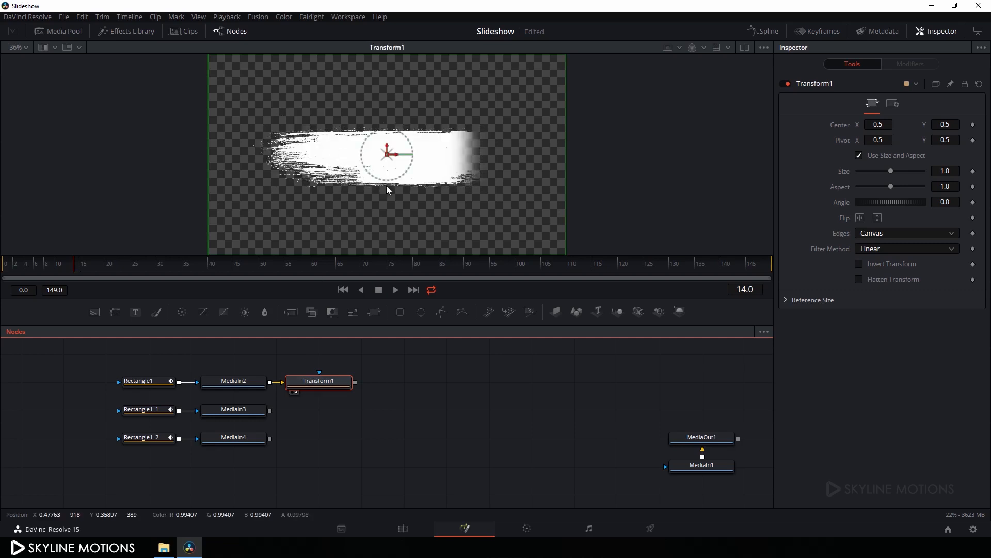
{"action": "mouse_move", "coordinate": [566, 177]}
{"action": "left_mouse_down"}
{"action": "mouse_move", "coordinate": [584, 177]}
{"action": "mouse_move", "coordinate": [570, 178]}
{"action": "left_mouse_up"}
{"action": "left_click_drag", "start_coordinate": [401, 174], "coordinate": [389, 161]}
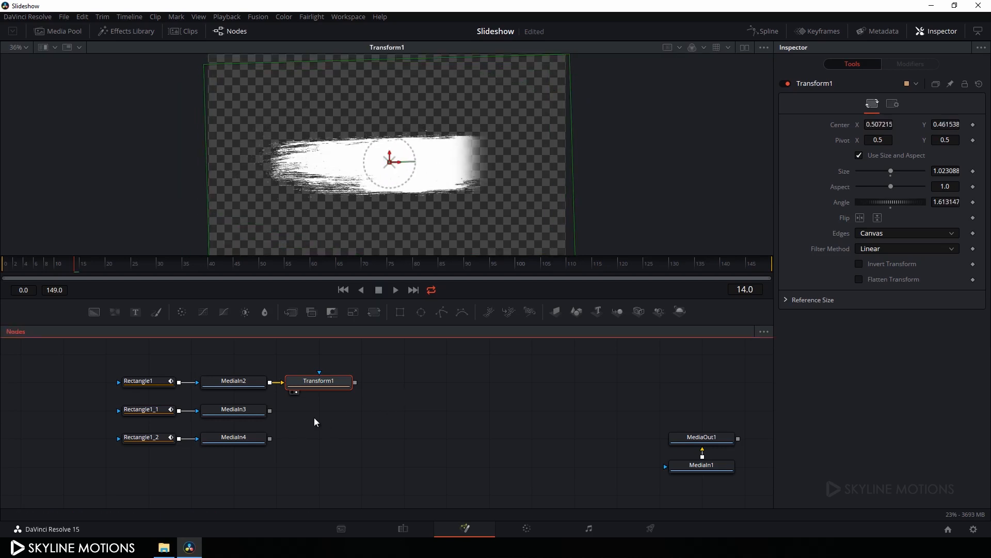
Add a Transform node after each of MediaIn3 and MediaIn4 and preview the new Transform nodes in the viewer
{"action": "left_click", "coordinate": [244, 411]}
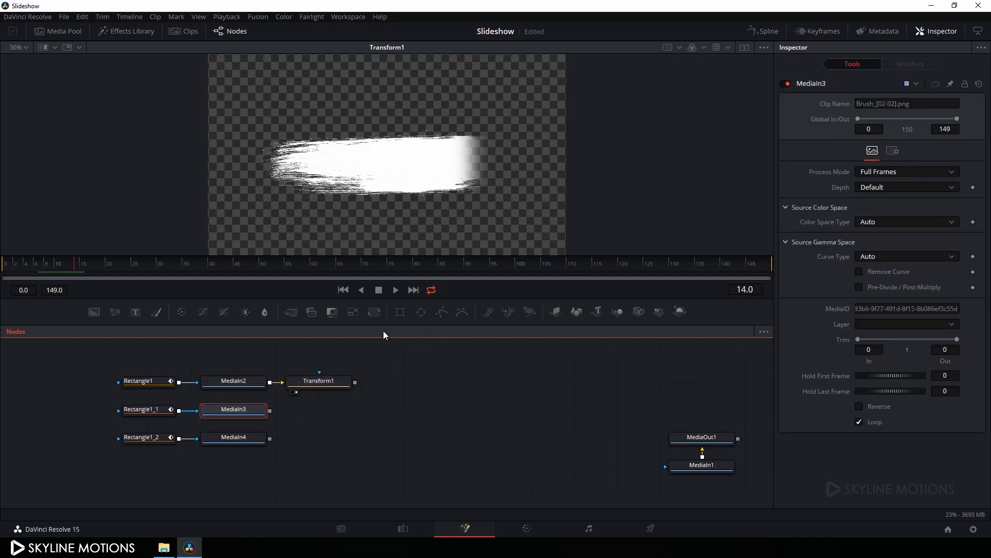
{"action": "left_click", "coordinate": [376, 317]}
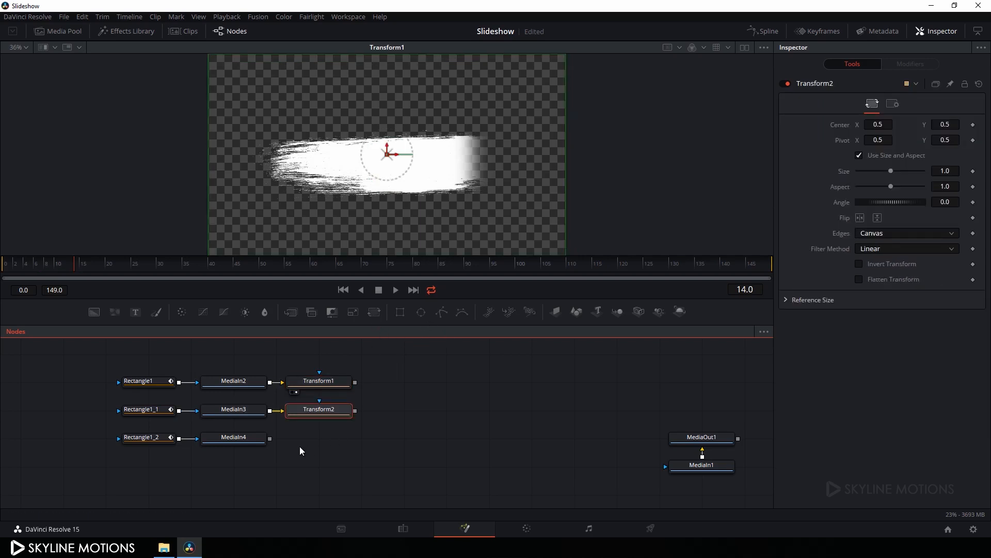
{"action": "left_click", "coordinate": [249, 440]}
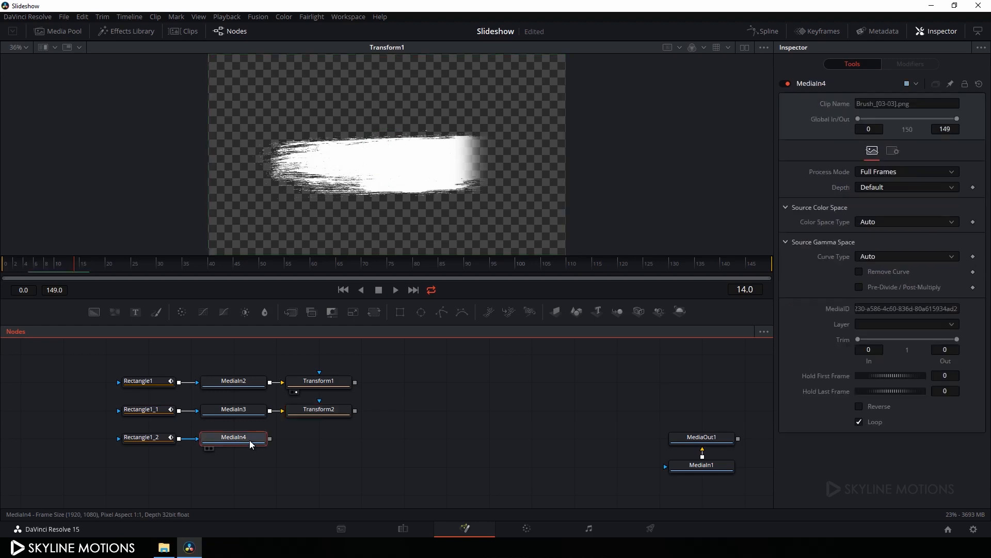
{"action": "left_click", "coordinate": [376, 314]}
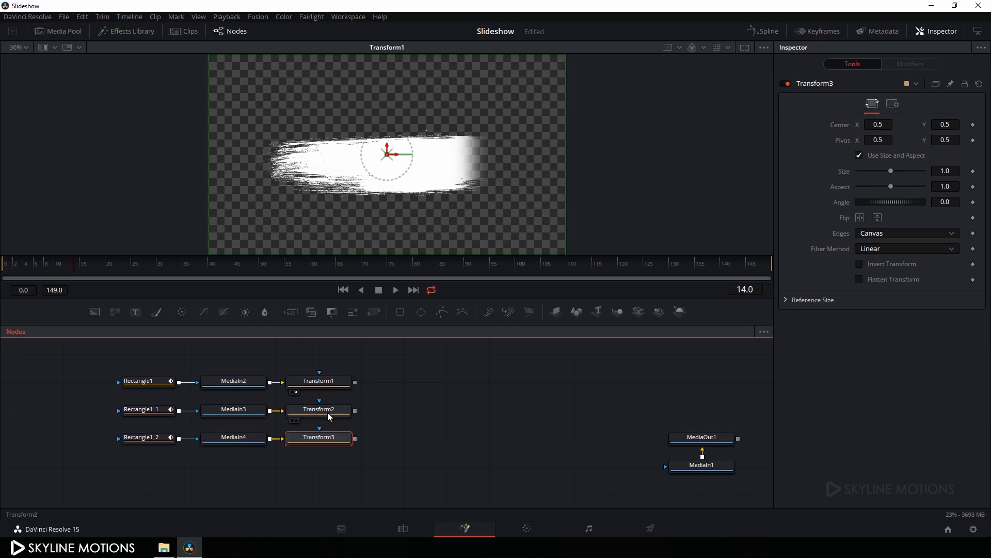
{"action": "key", "text": "1"}
{"action": "key", "text": "1"}
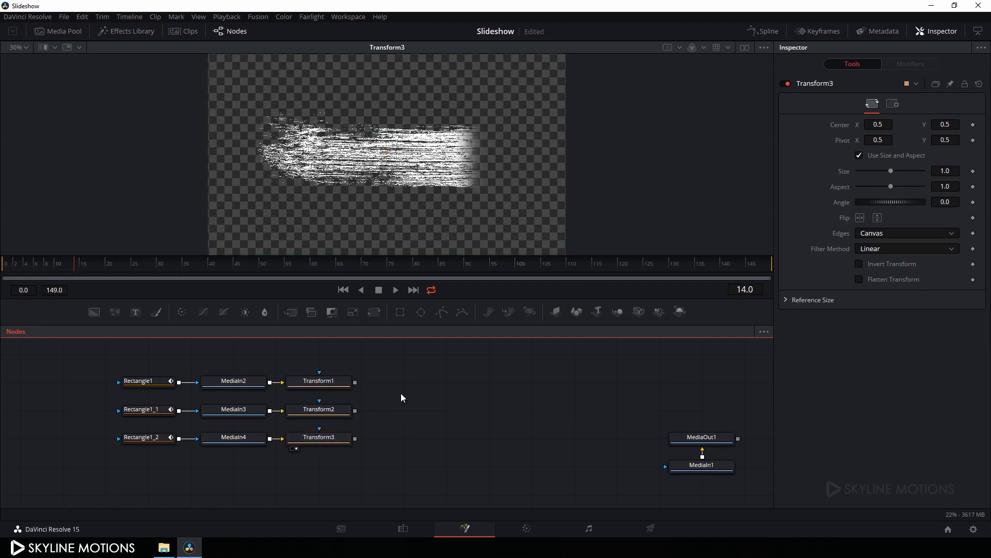
Merge Transform1 with Transform2, merge that result with Transform3, and show the combined strokes in the viewer
{"action": "left_click_drag", "start_coordinate": [356, 382], "coordinate": [355, 411]}
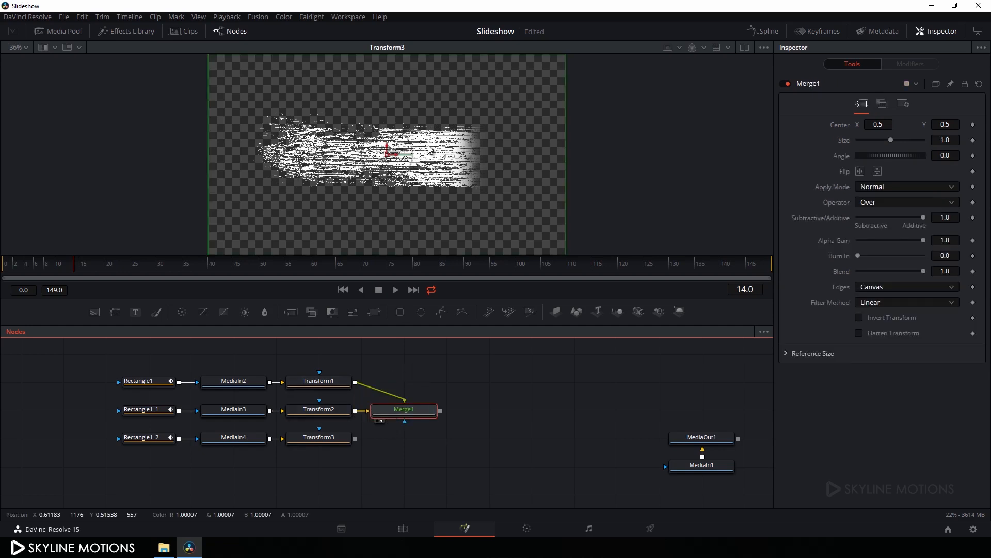
{"action": "key", "text": "1"}
{"action": "left_click_drag", "start_coordinate": [441, 411], "coordinate": [355, 438]}
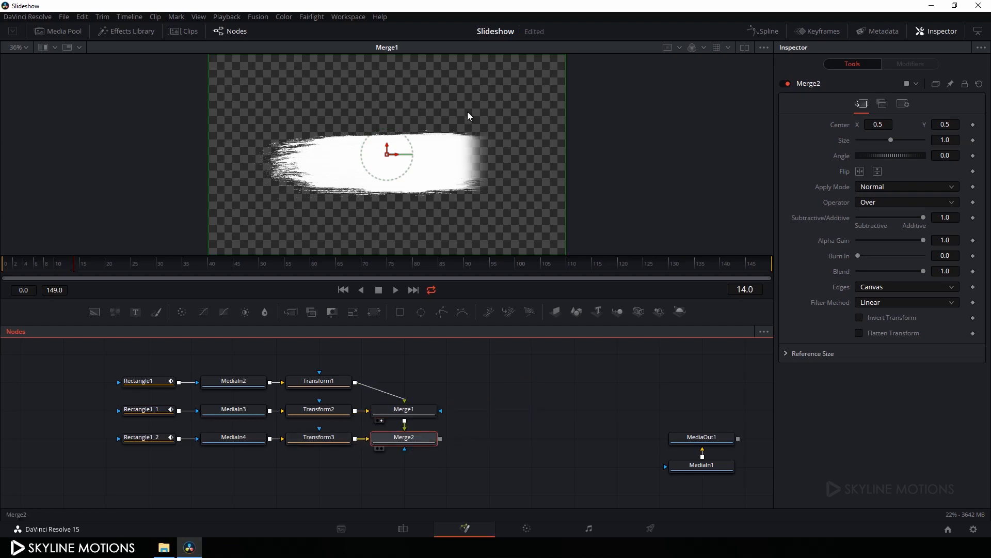
{"action": "key", "text": "1"}
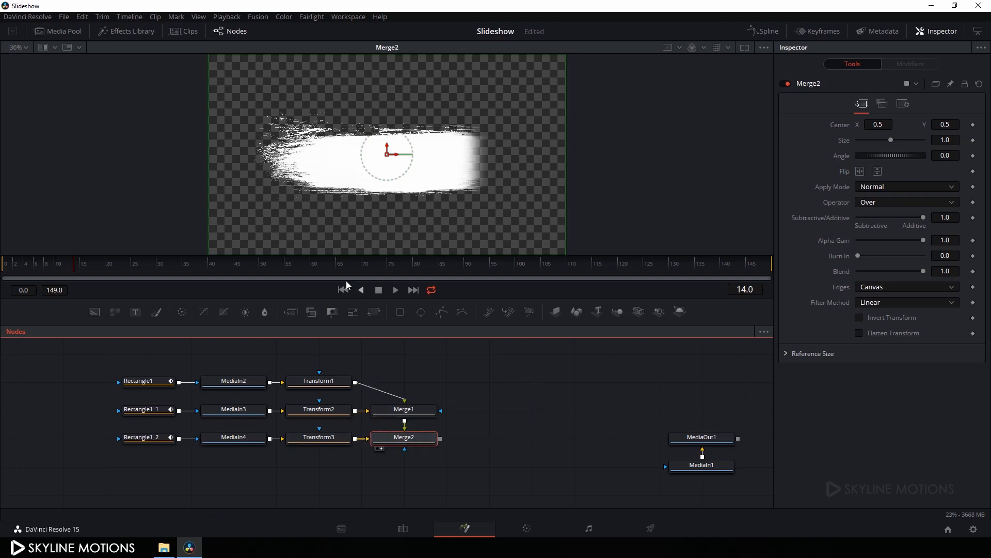
At frame 65, enlarge the Transform1 stroke to a size of about 1.17 and move it up in the frame
{"action": "left_click", "coordinate": [339, 265]}
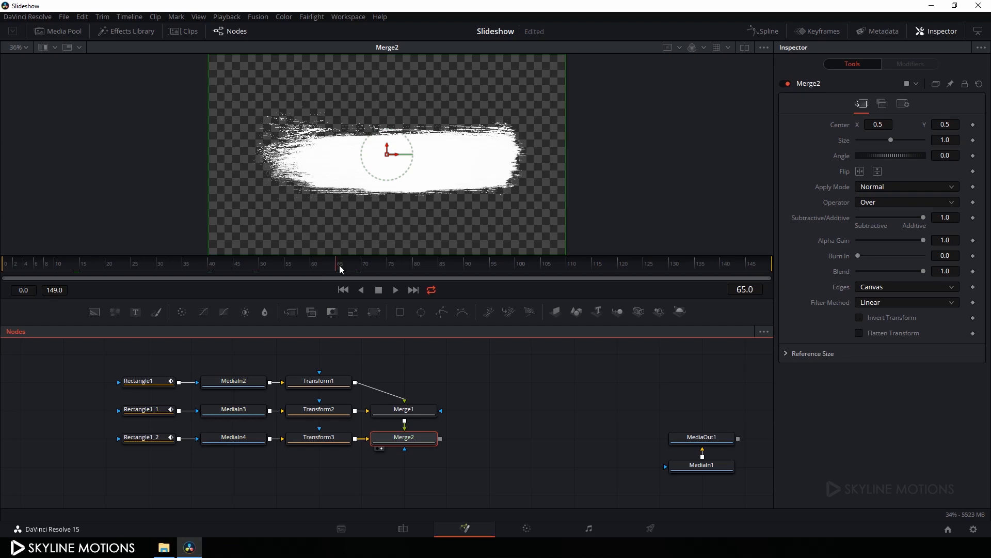
{"action": "left_click", "coordinate": [321, 376]}
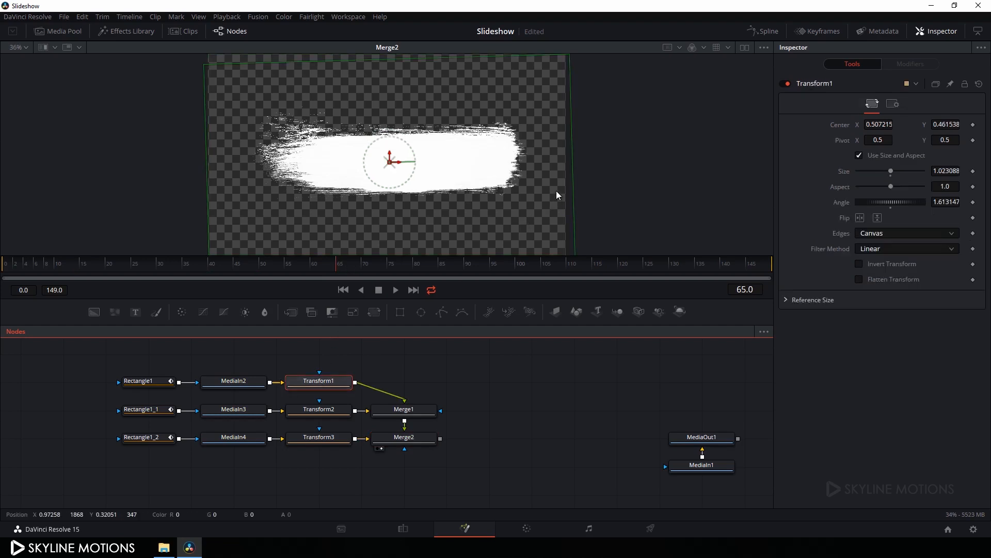
{"action": "left_click_drag", "start_coordinate": [574, 185], "coordinate": [600, 188]}
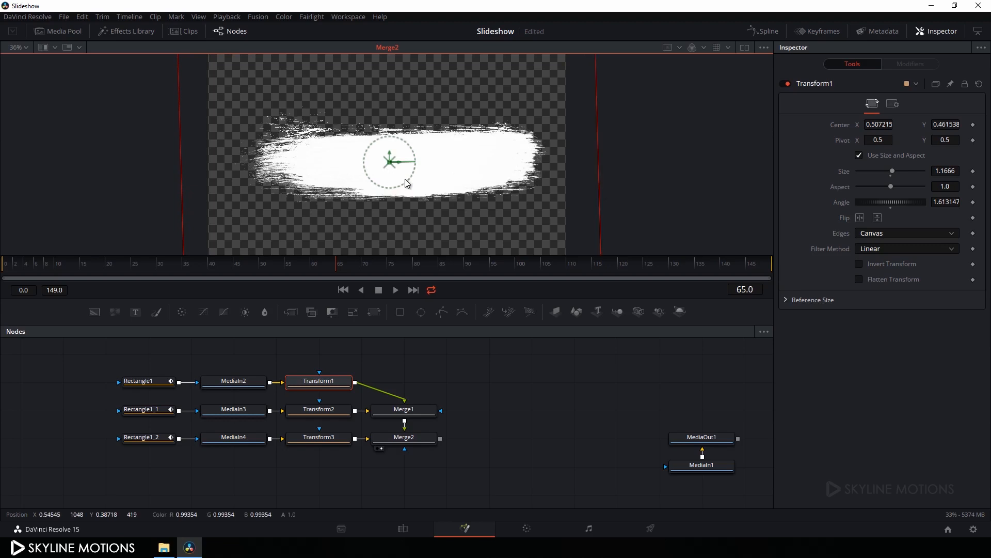
{"action": "left_click_drag", "start_coordinate": [406, 181], "coordinate": [389, 140]}
Move the Transform2 stroke below the first one, to a center of about 0.526, 0.205, and rotate it to about -183 degrees
{"action": "left_click", "coordinate": [322, 408]}
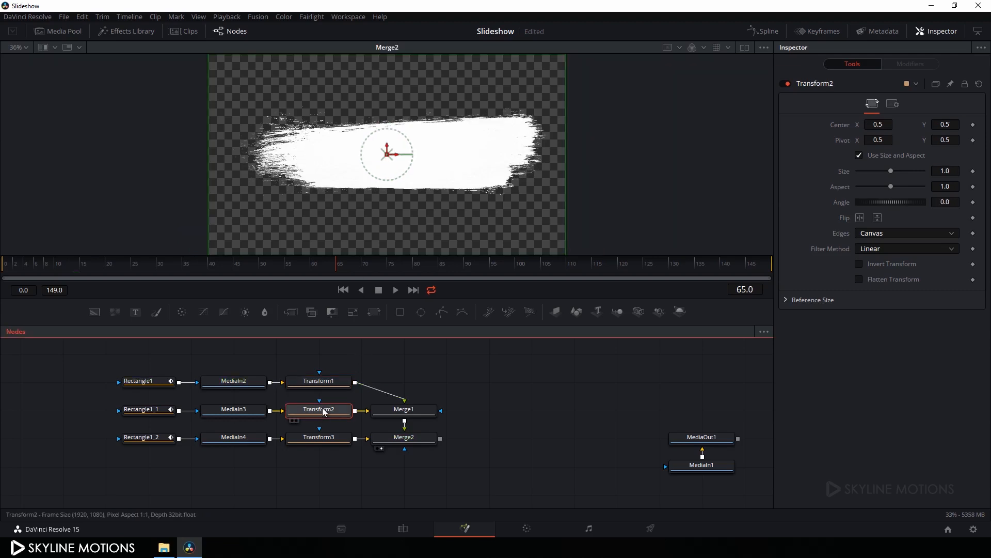
{"action": "mouse_move", "coordinate": [392, 152]}
{"action": "left_mouse_down"}
{"action": "mouse_move", "coordinate": [386, 181]}
{"action": "mouse_move", "coordinate": [348, 213]}
{"action": "mouse_move", "coordinate": [318, 142]}
{"action": "mouse_move", "coordinate": [337, 113]}
{"action": "left_mouse_up"}
{"action": "mouse_move", "coordinate": [388, 190]}
{"action": "left_mouse_down"}
{"action": "mouse_move", "coordinate": [416, 231]}
{"action": "mouse_move", "coordinate": [397, 205]}
{"action": "left_mouse_up"}
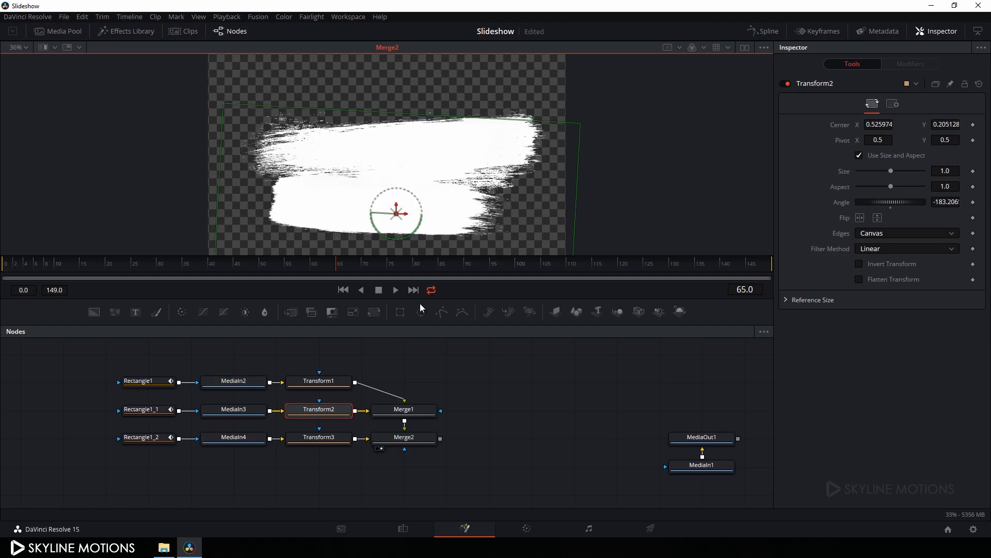
Move the Transform3 stroke above the others to a center of about 0.548, 0.7, rotate it to about -3.8 degrees and enlarge it to about 1.13
{"action": "left_click", "coordinate": [334, 437]}
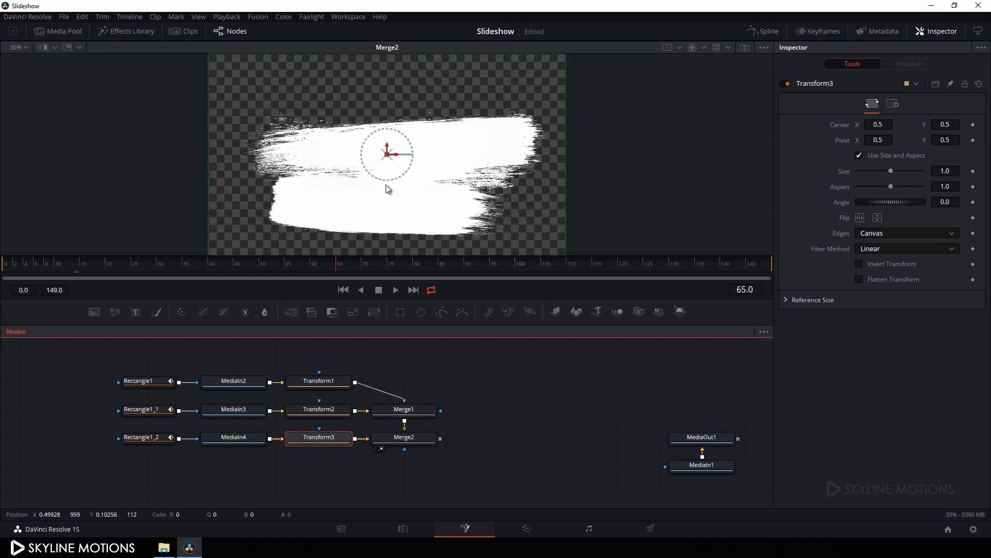
{"action": "mouse_move", "coordinate": [391, 152]}
{"action": "left_mouse_down"}
{"action": "mouse_move", "coordinate": [392, 102]}
{"action": "mouse_move", "coordinate": [394, 136]}
{"action": "mouse_move", "coordinate": [390, 116]}
{"action": "mouse_move", "coordinate": [411, 133]}
{"action": "mouse_move", "coordinate": [392, 123]}
{"action": "left_mouse_up"}
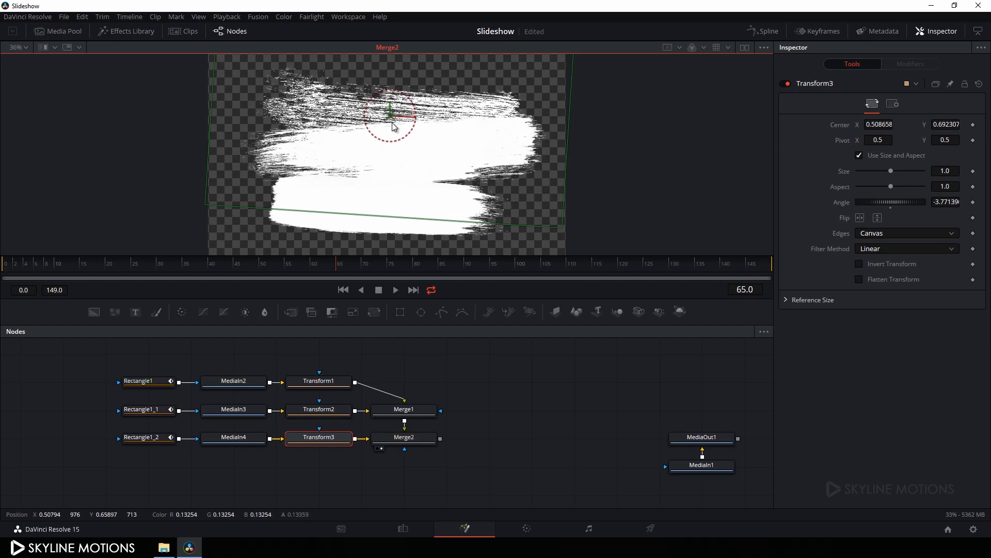
{"action": "left_click_drag", "start_coordinate": [570, 123], "coordinate": [594, 126]}
{"action": "left_click_drag", "start_coordinate": [392, 114], "coordinate": [404, 114]}
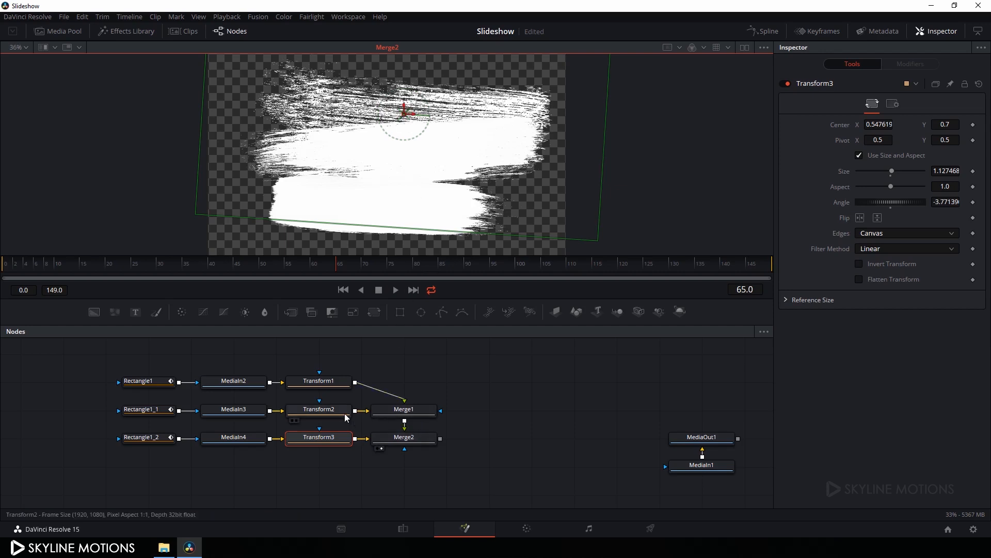
Refine the Transform2 stroke to a size of about 1.04, a center of about 0.526, 0.203 and an angle of about -182 degrees
{"action": "left_click", "coordinate": [318, 409]}
{"action": "left_click_drag", "start_coordinate": [577, 201], "coordinate": [584, 203]}
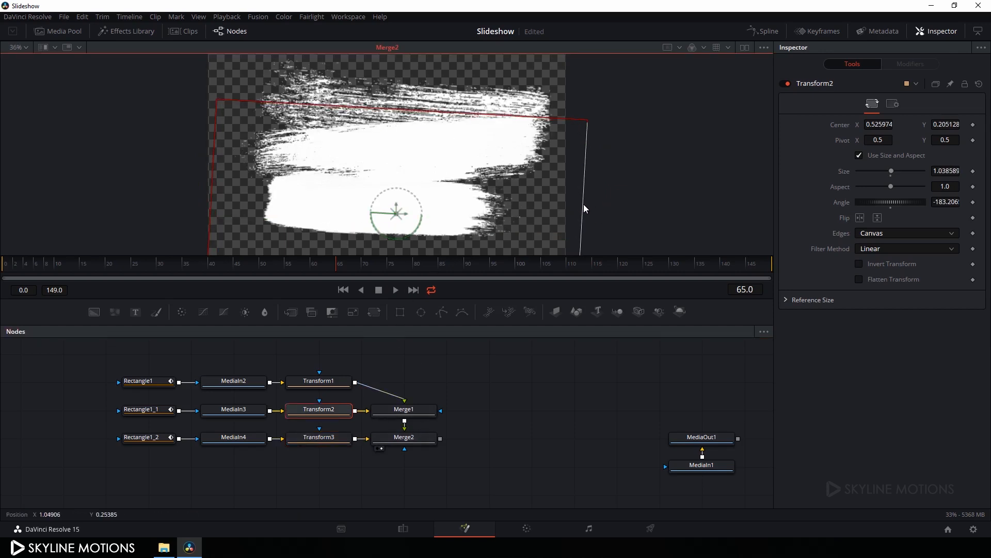
{"action": "left_click_drag", "start_coordinate": [395, 205], "coordinate": [424, 219]}
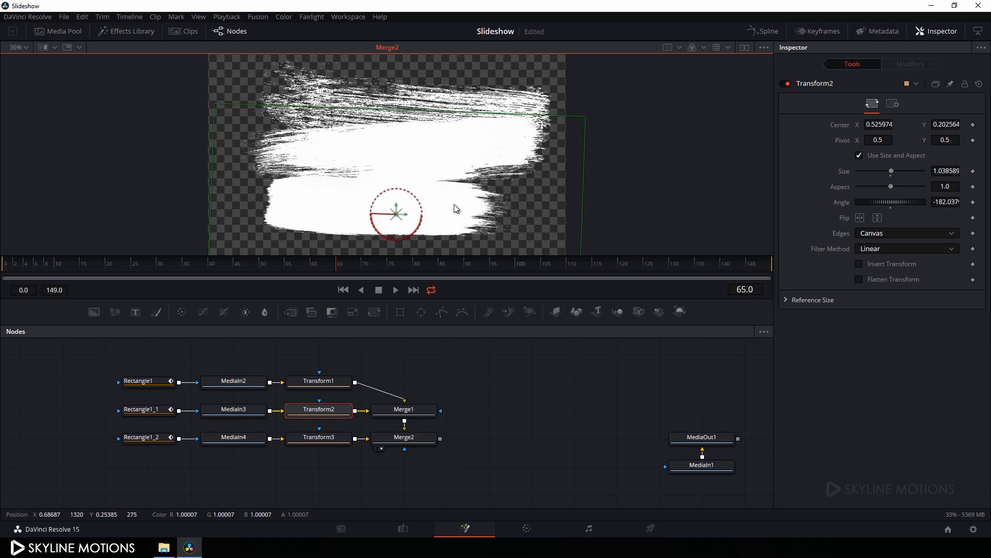
{"action": "left_click", "coordinate": [491, 449]}
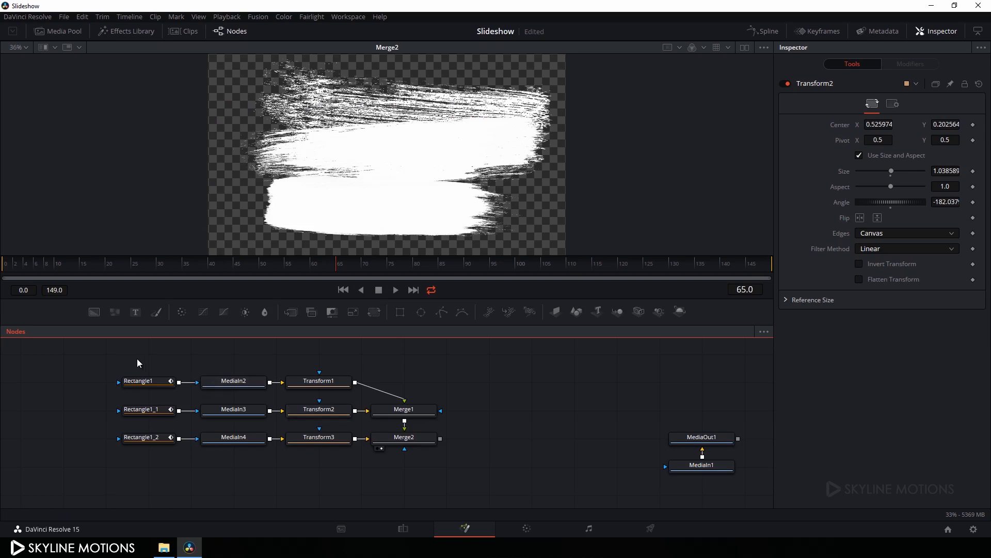
Duplicate the Rectangle1, MediaIn2 and Transform1 chain and place the copy below the MediaIn4 row
{"action": "left_click_drag", "start_coordinate": [125, 360], "coordinate": [311, 385]}
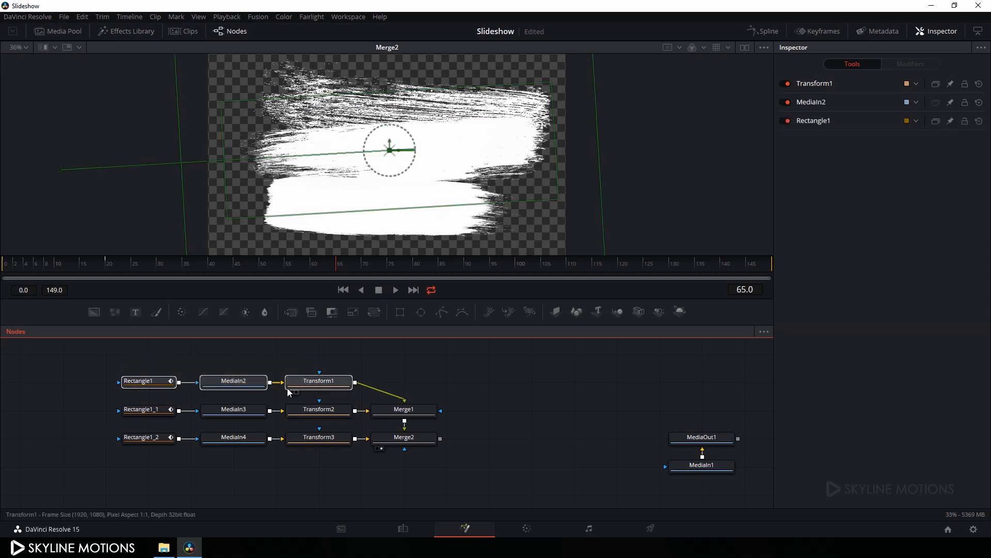
{"action": "left_click", "coordinate": [284, 470]}
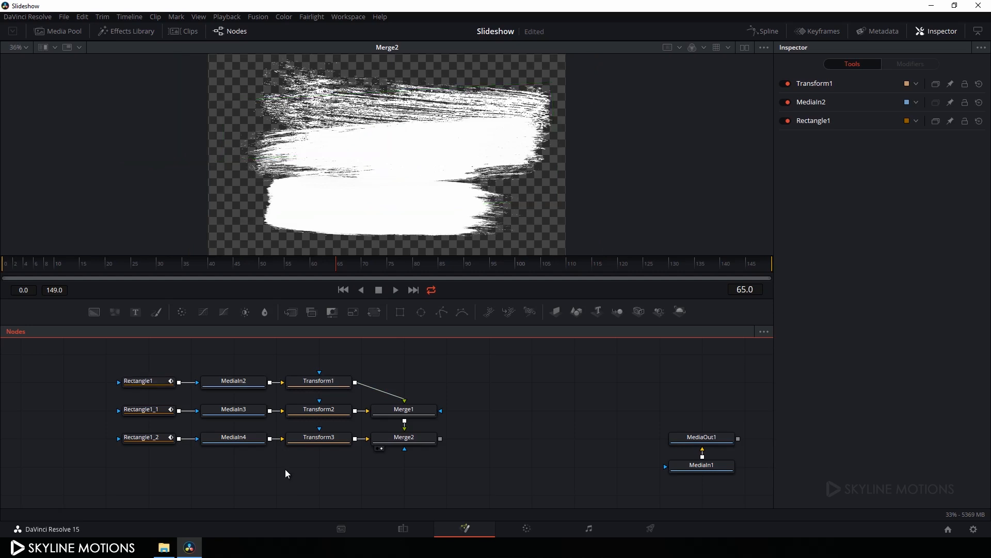
{"action": "key", "text": "ctrl+v"}
{"action": "left_click_drag", "start_coordinate": [369, 470], "coordinate": [331, 469]}
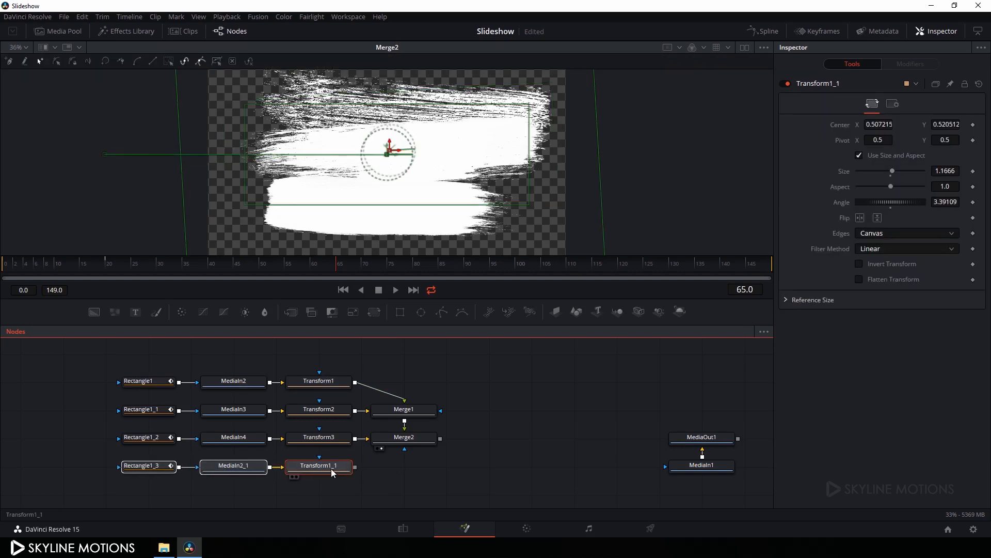
Merge Transform1_1 with the Merge2 output and show the resulting Merge3 in the viewer
{"action": "left_click", "coordinate": [390, 475]}
{"action": "left_click_drag", "start_coordinate": [429, 467], "coordinate": [428, 443]}
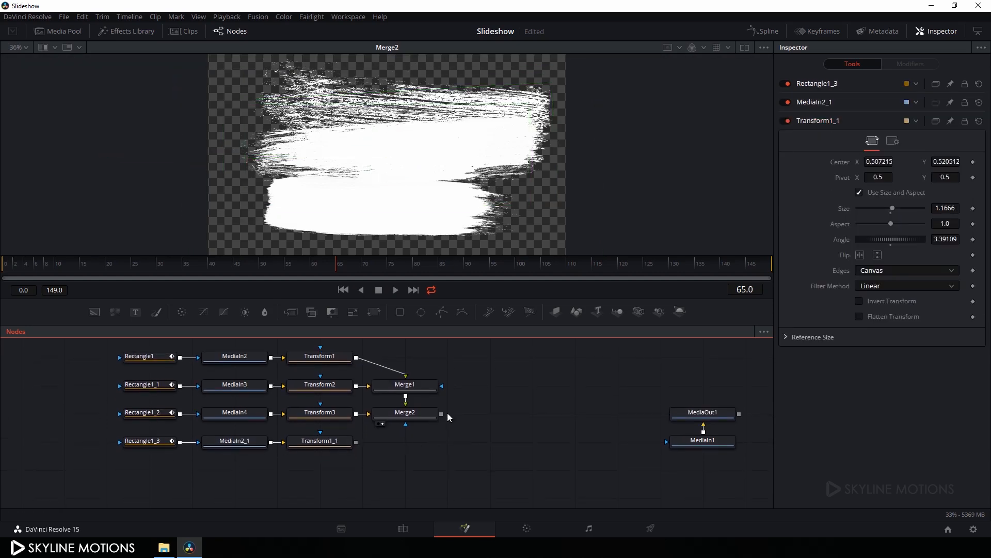
{"action": "left_click_drag", "start_coordinate": [356, 442], "coordinate": [443, 414]}
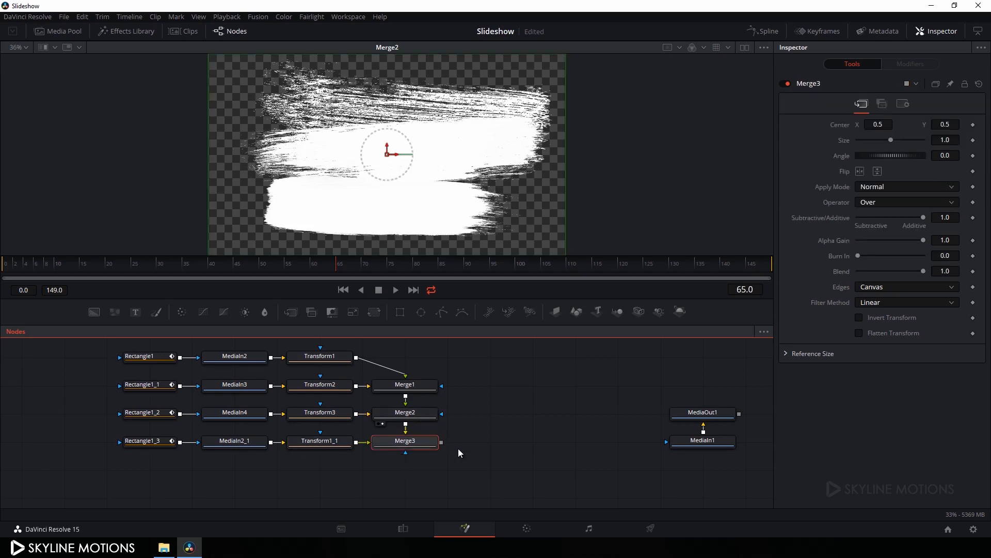
{"action": "left_click_drag", "start_coordinate": [403, 447], "coordinate": [431, 170]}
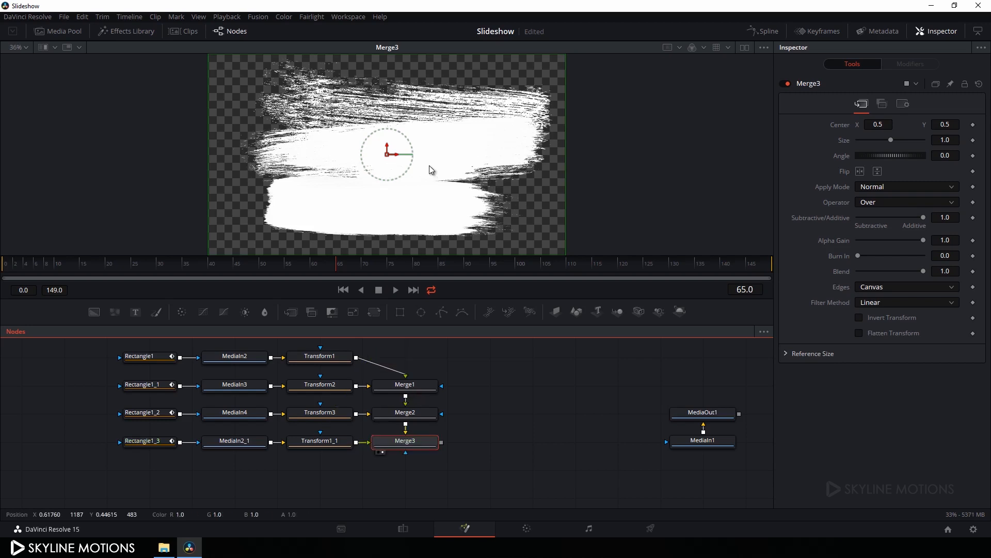
Turn the Transform1_1 stroke diagonally to about -146 degrees, enlarge it to about 1.24 and center it at about 0.5, 0.567
{"action": "left_click", "coordinate": [327, 444]}
{"action": "mouse_move", "coordinate": [407, 170]}
{"action": "left_mouse_down"}
{"action": "mouse_move", "coordinate": [343, 186]}
{"action": "mouse_move", "coordinate": [309, 144]}
{"action": "mouse_move", "coordinate": [311, 123]}
{"action": "left_mouse_up"}
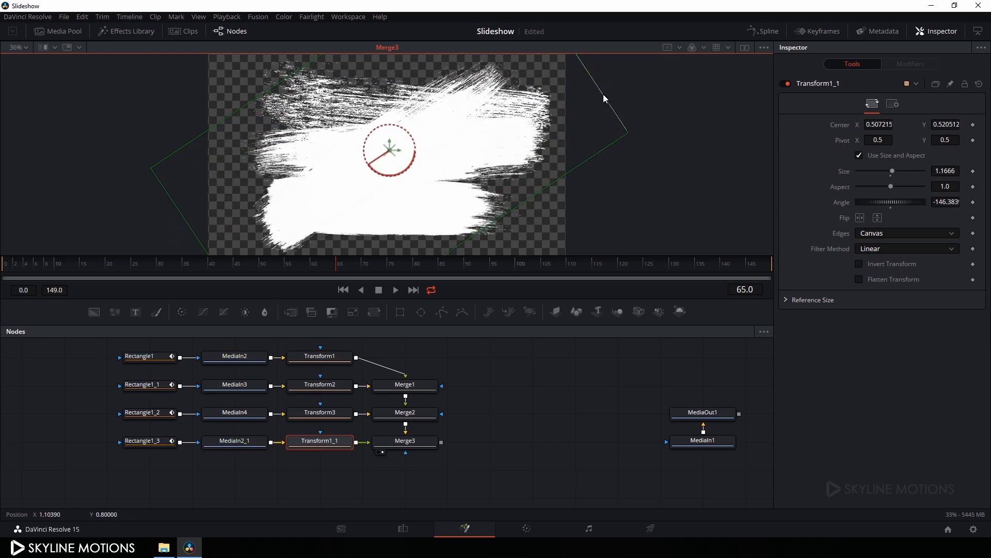
{"action": "left_click_drag", "start_coordinate": [603, 94], "coordinate": [618, 96]}
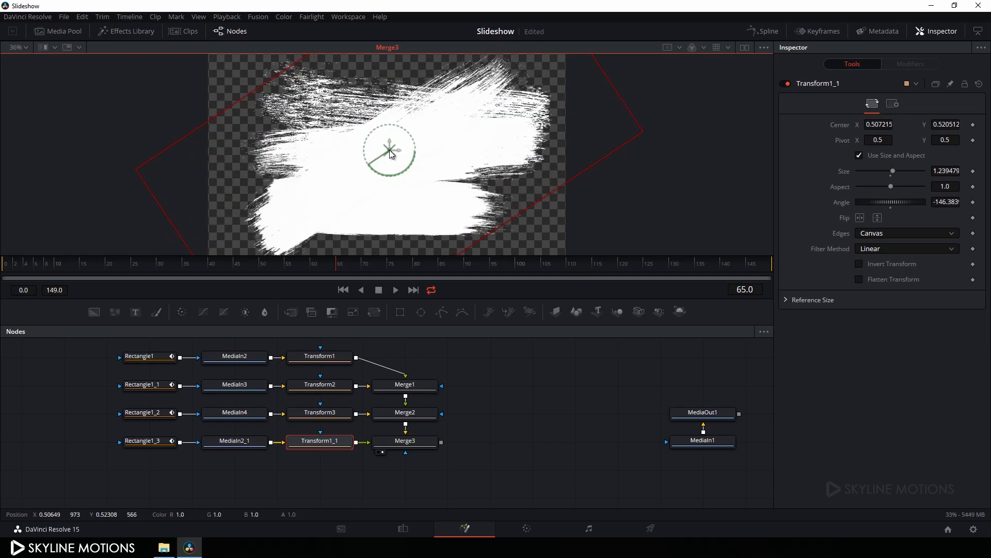
{"action": "left_click_drag", "start_coordinate": [389, 151], "coordinate": [387, 141]}
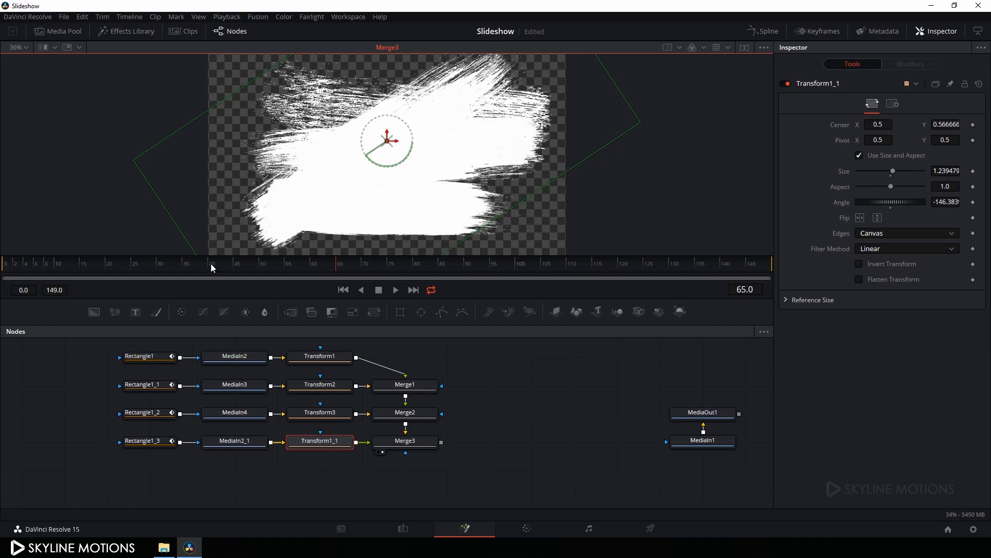
Scrub back to frame 7 to check the strokes, and open the Spline editor with only one tool selectable at a time
{"action": "mouse_move", "coordinate": [119, 263]}
{"action": "left_mouse_down"}
{"action": "mouse_move", "coordinate": [21, 264]}
{"action": "mouse_move", "coordinate": [57, 265]}
{"action": "mouse_move", "coordinate": [41, 266]}
{"action": "left_mouse_up"}
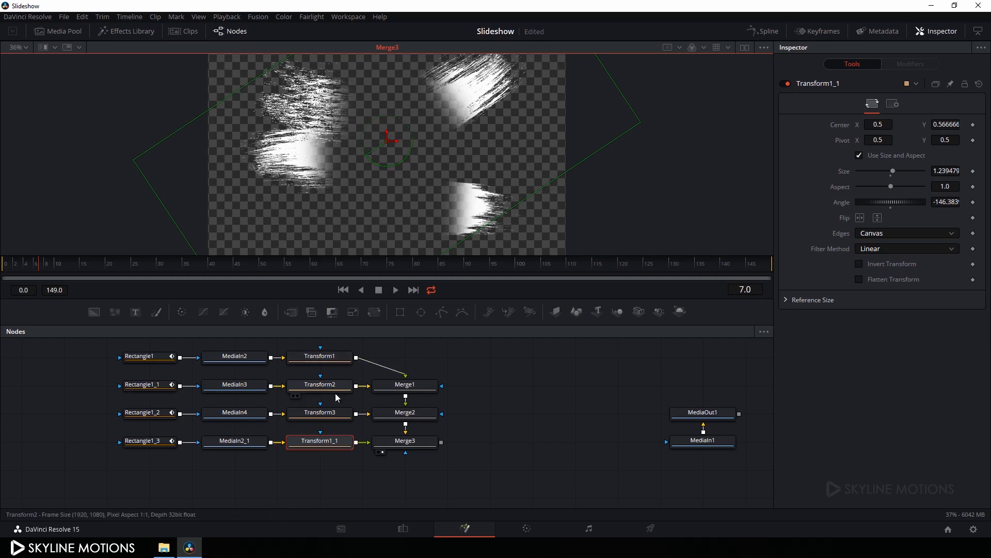
{"action": "left_click", "coordinate": [759, 31]}
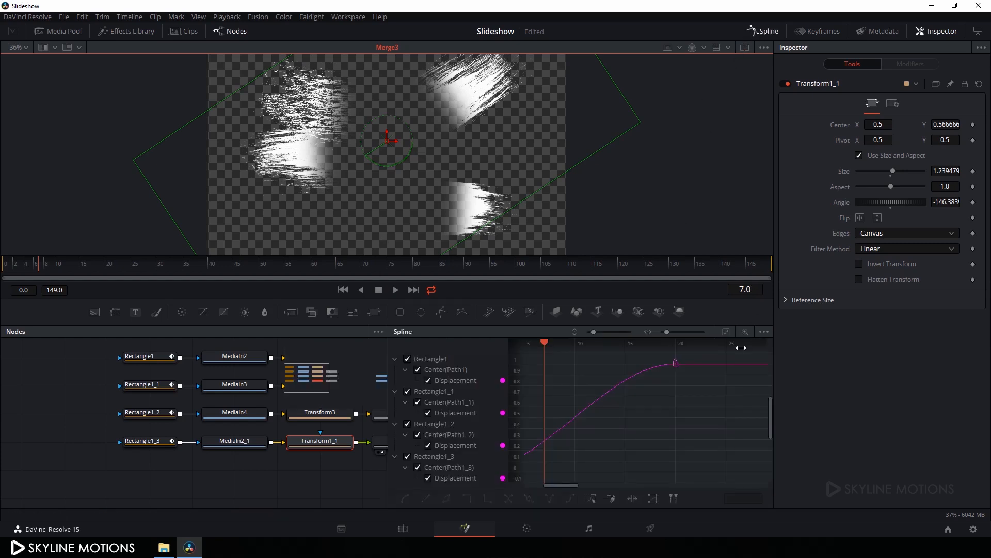
{"action": "left_click", "coordinate": [764, 333]}
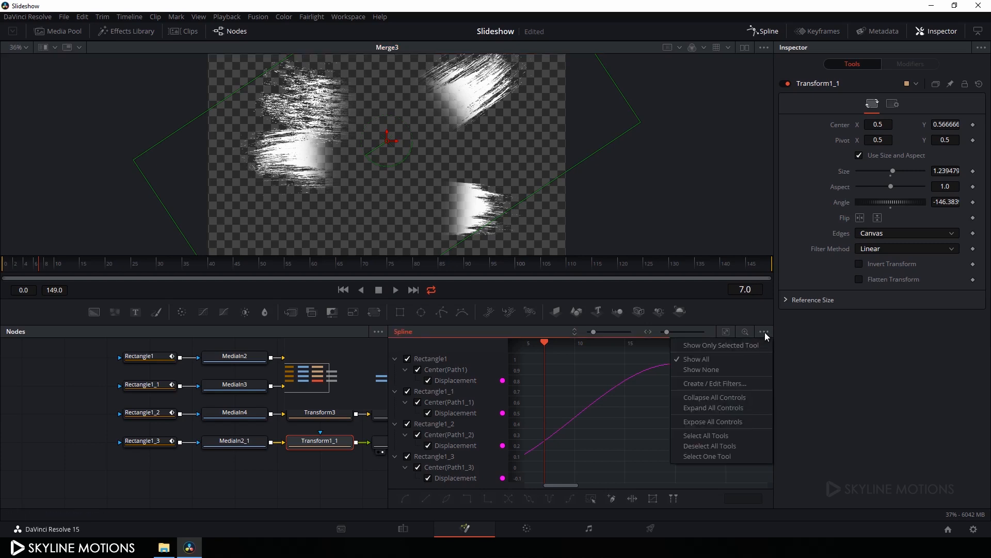
{"action": "left_click", "coordinate": [705, 457]}
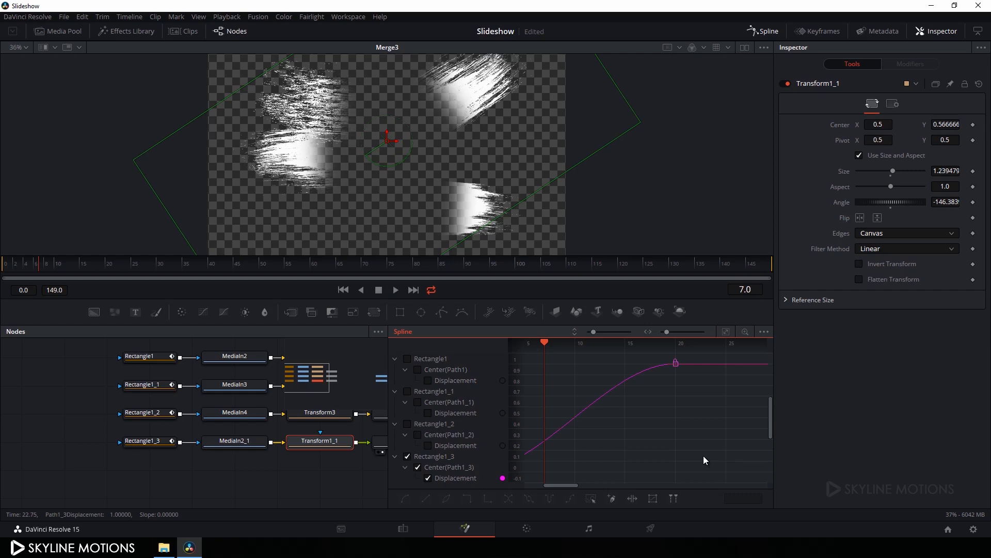
Collapse the four Rectangle entries in the Spline editor and fit Rectangle1's displacement curve in the graph
{"action": "left_click", "coordinate": [395, 360]}
{"action": "left_click", "coordinate": [396, 369]}
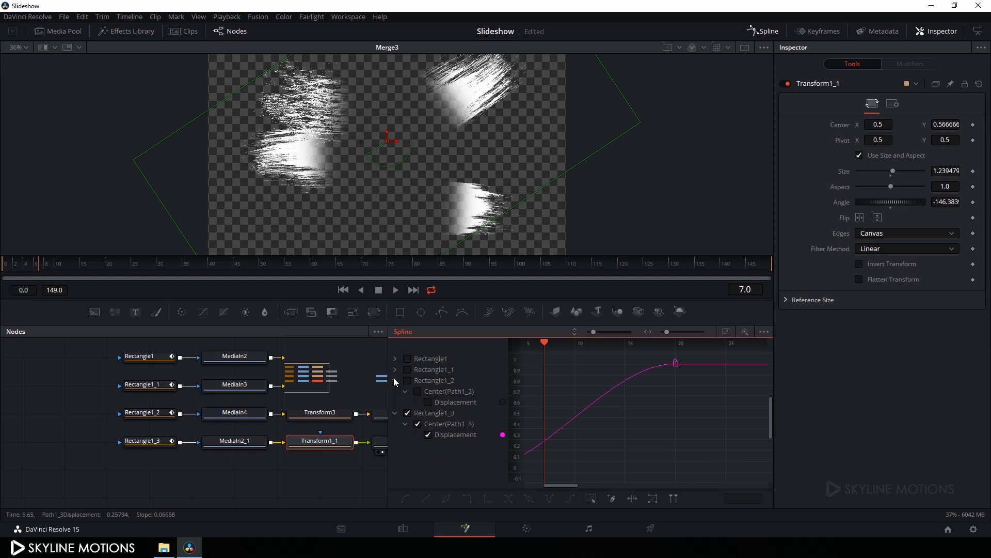
{"action": "left_click", "coordinate": [394, 380]}
{"action": "left_click", "coordinate": [394, 394]}
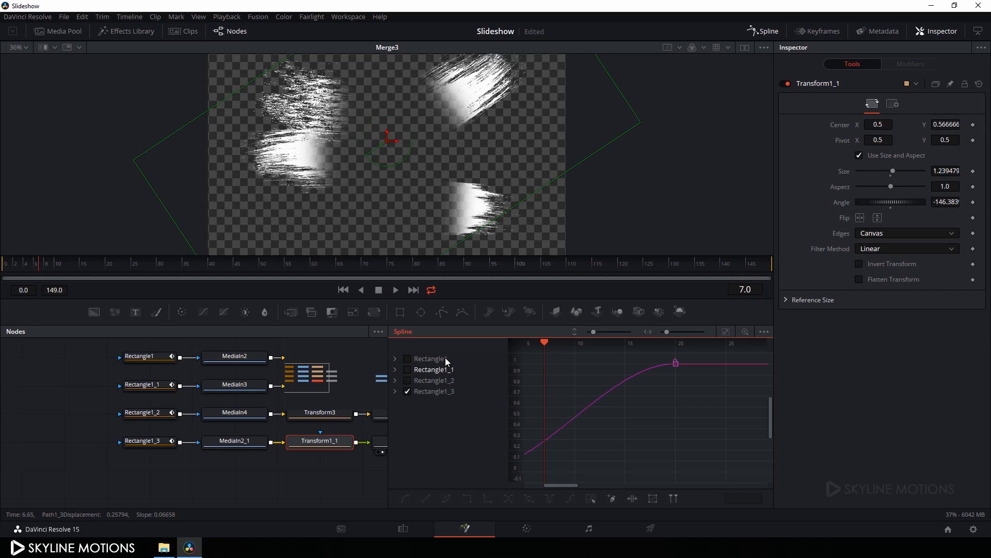
{"action": "left_click", "coordinate": [408, 360]}
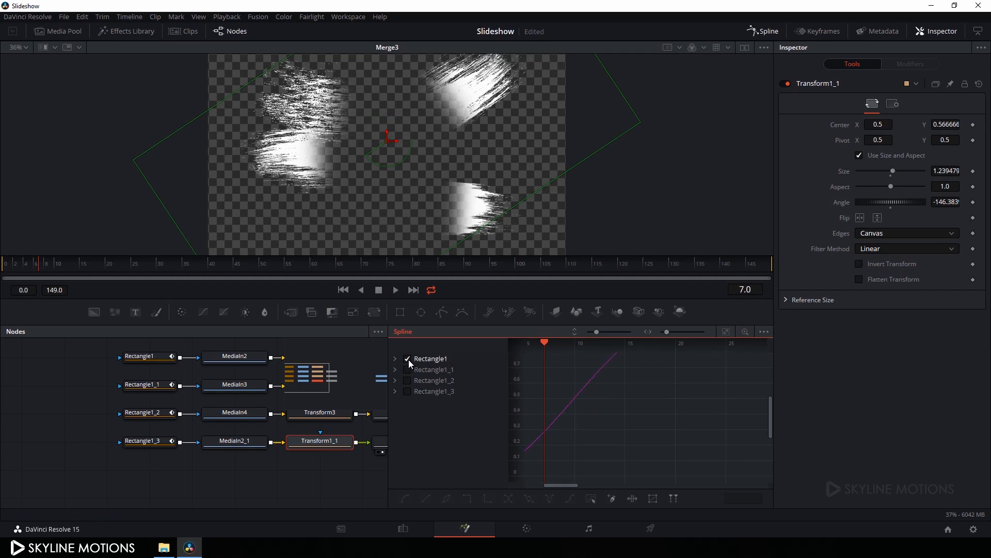
{"action": "left_click", "coordinate": [726, 336]}
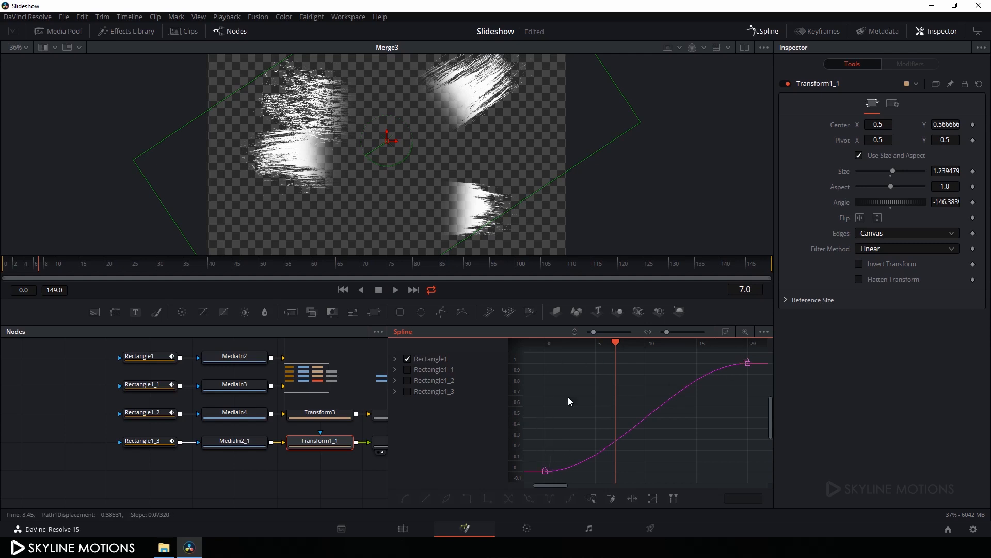
Shift both displacement keyframes of Rectangle1_1 so its animation starts at frame 5
{"action": "left_click", "coordinate": [409, 370]}
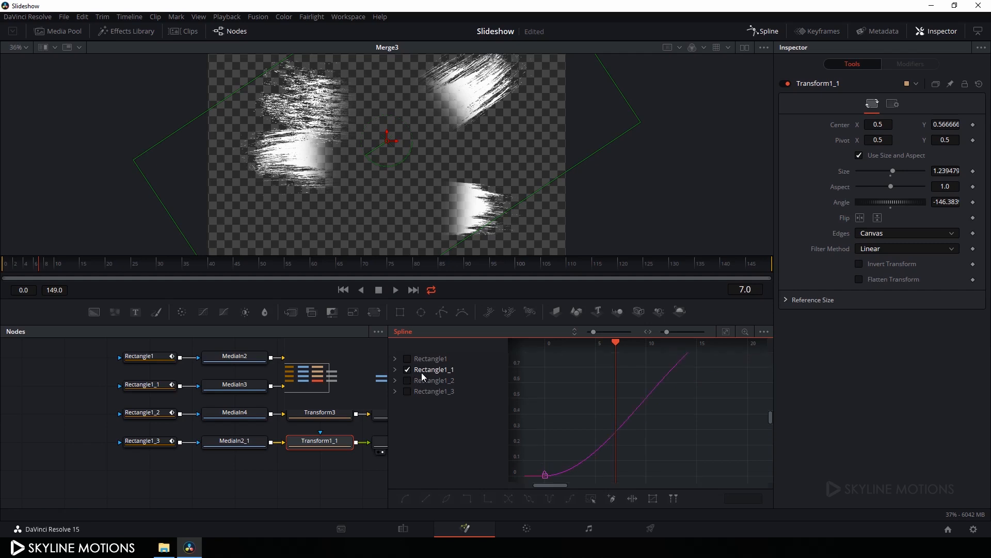
{"action": "left_click", "coordinate": [724, 333]}
{"action": "left_click_drag", "start_coordinate": [757, 356], "coordinate": [538, 475]}
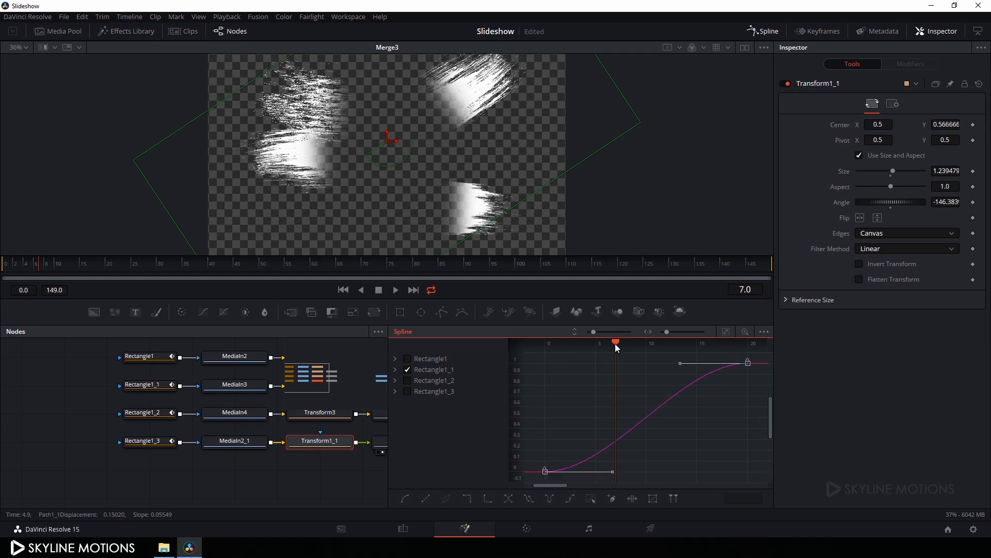
{"action": "left_click_drag", "start_coordinate": [615, 342], "coordinate": [592, 377]}
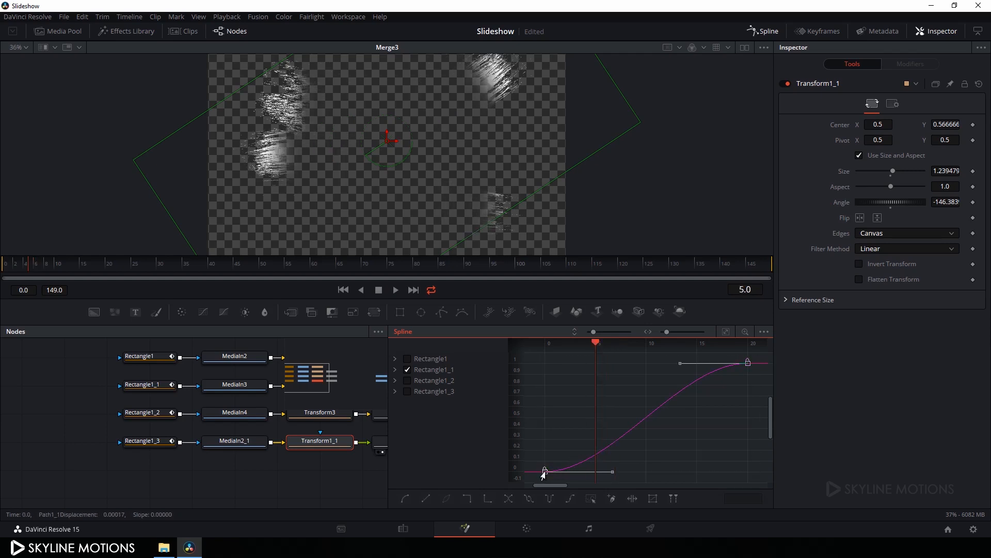
{"action": "left_click_drag", "start_coordinate": [544, 474], "coordinate": [590, 474]}
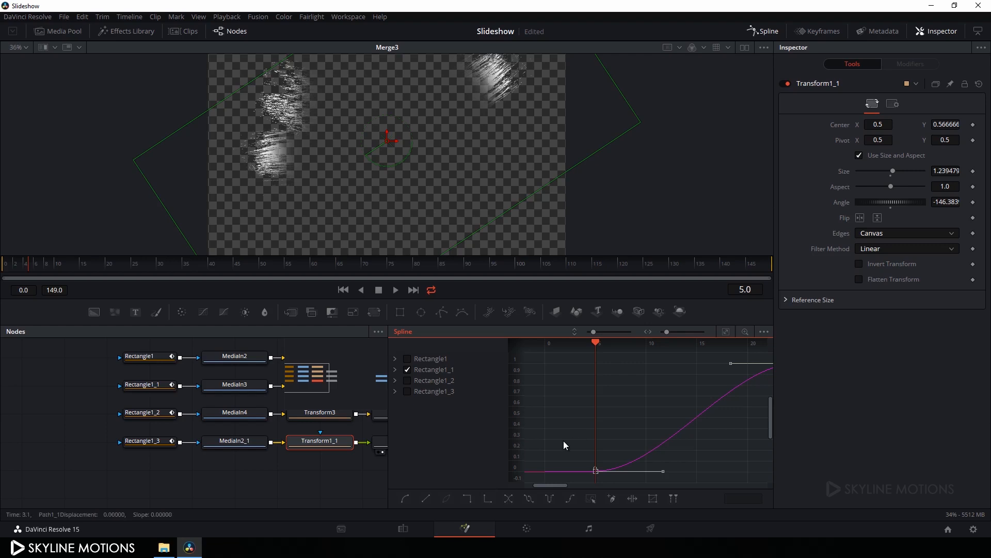
Shift both displacement keyframes of Rectangle1_2 so its animation starts at frame 10
{"action": "left_click", "coordinate": [407, 380]}
{"action": "left_click", "coordinate": [726, 332]}
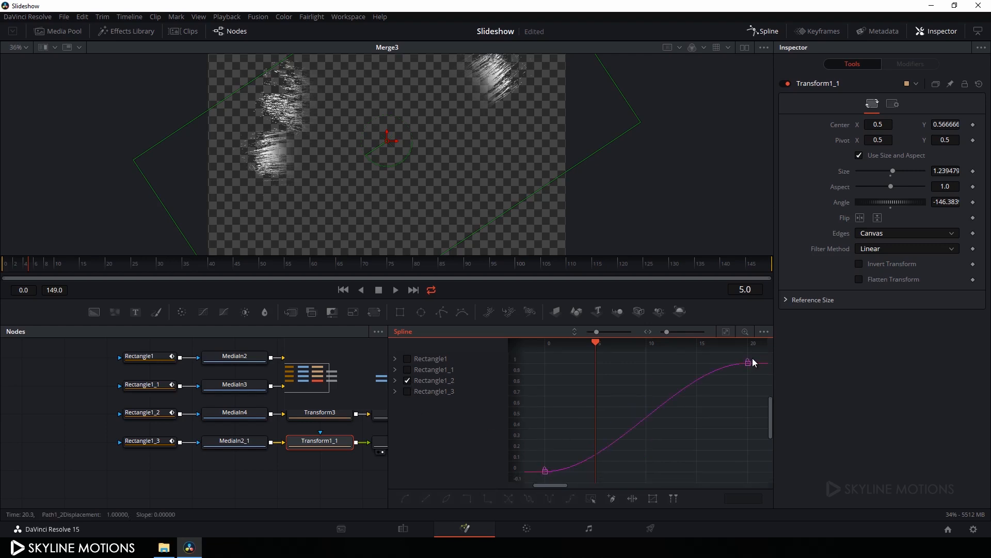
{"action": "left_click_drag", "start_coordinate": [758, 356], "coordinate": [538, 473]}
{"action": "left_click_drag", "start_coordinate": [639, 344], "coordinate": [646, 348]}
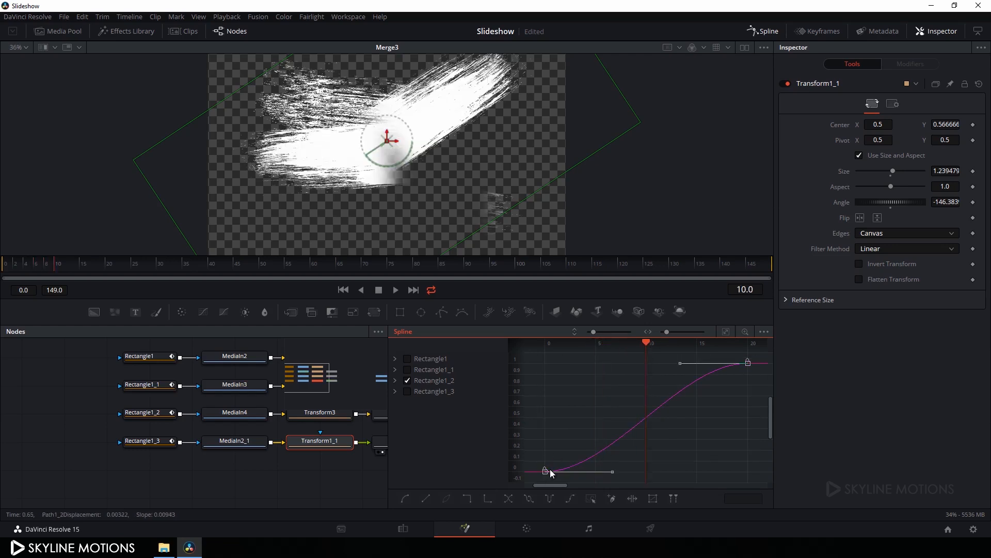
{"action": "left_click_drag", "start_coordinate": [542, 473], "coordinate": [645, 473]}
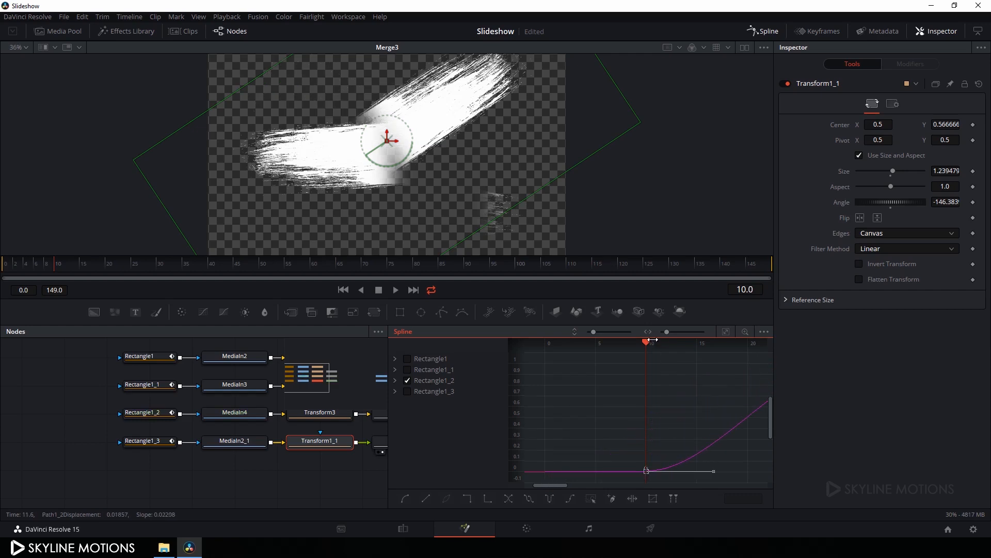
Shift both displacement keyframes of Rectangle1_3 so its animation starts at frame 15
{"action": "left_click", "coordinate": [408, 392]}
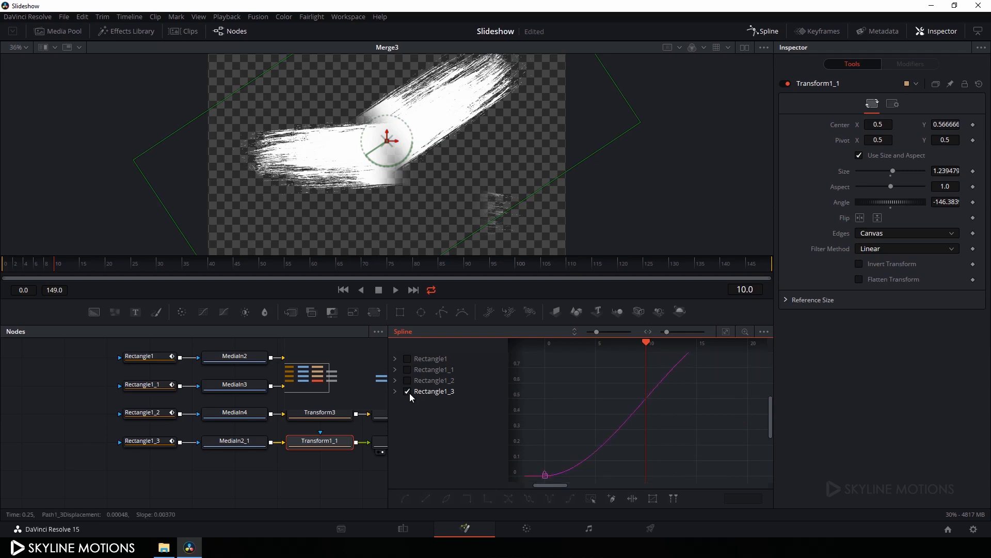
{"action": "left_click", "coordinate": [726, 331]}
{"action": "left_click_drag", "start_coordinate": [757, 353], "coordinate": [534, 476]}
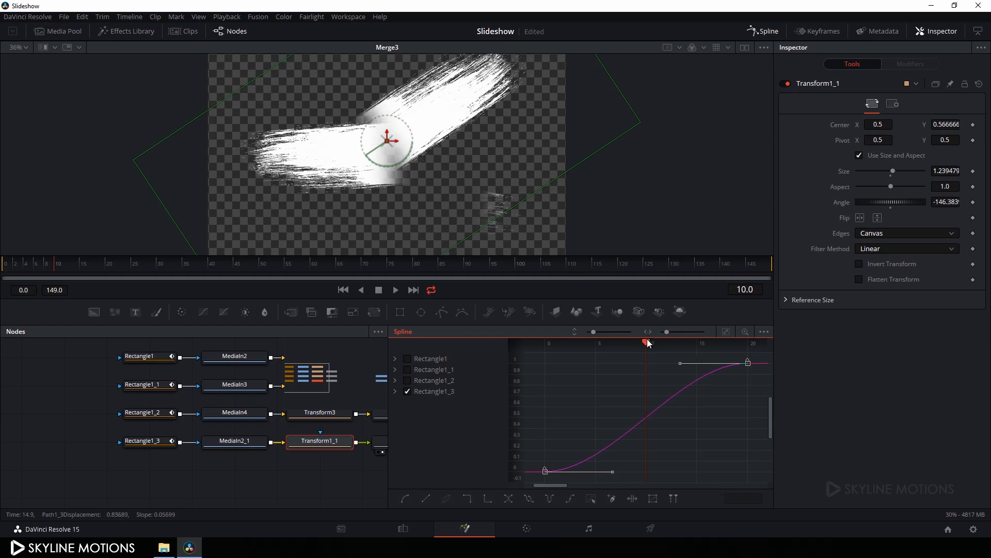
{"action": "left_click_drag", "start_coordinate": [648, 345], "coordinate": [697, 357]}
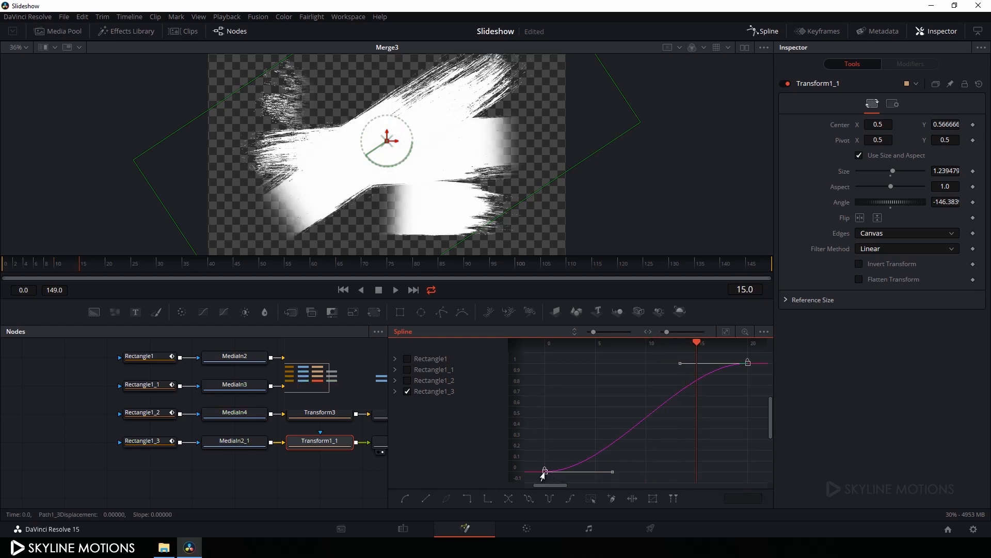
{"action": "left_click_drag", "start_coordinate": [545, 475], "coordinate": [697, 473]}
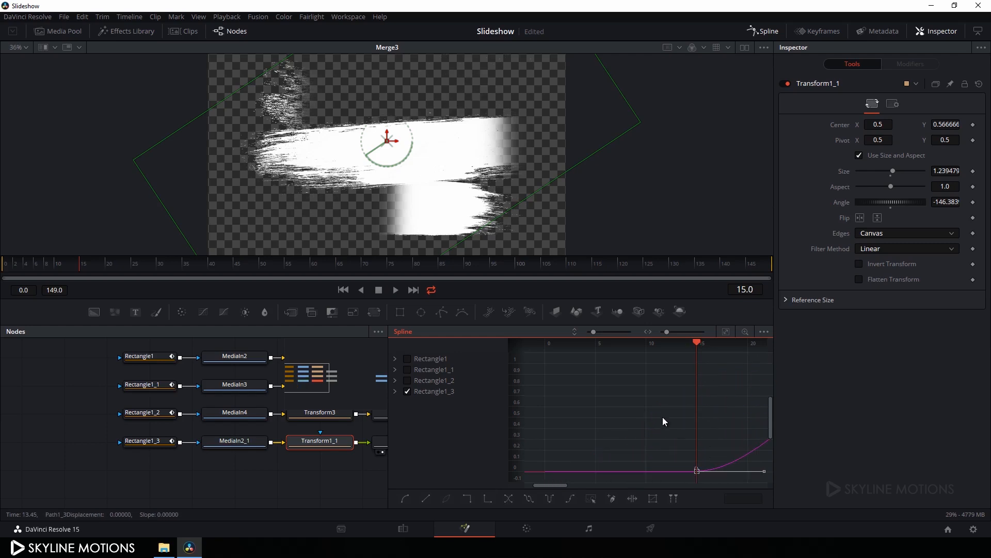
Close the Spline editor and scrub forward to frame 33 to review the staggered stroke reveal
{"action": "left_click", "coordinate": [763, 32]}
{"action": "left_click", "coordinate": [513, 395]}
{"action": "left_click_drag", "start_coordinate": [79, 270], "coordinate": [172, 270]}
{"action": "left_click_drag", "start_coordinate": [547, 422], "coordinate": [554, 436]}
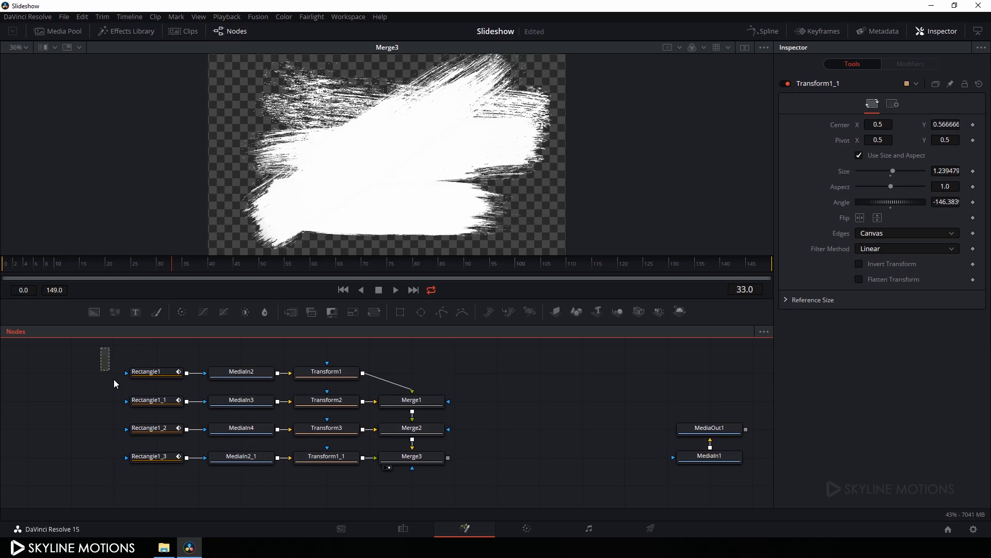
Group all the brush-stroke mask, media, transform and merge nodes into one node, display it in the viewer and scrub to frame 30
{"action": "left_click_drag", "start_coordinate": [114, 383], "coordinate": [474, 491]}
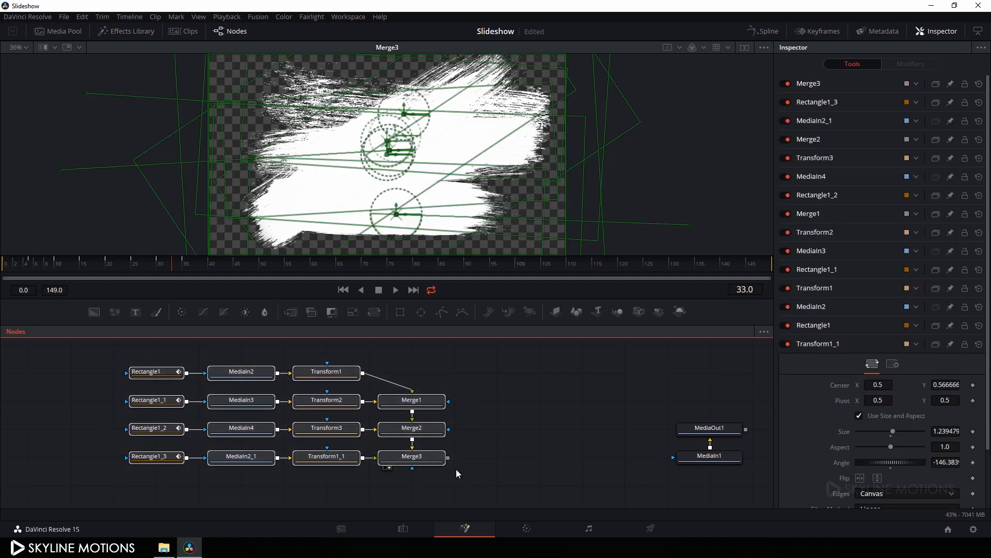
{"action": "key", "text": "ctrl+g"}
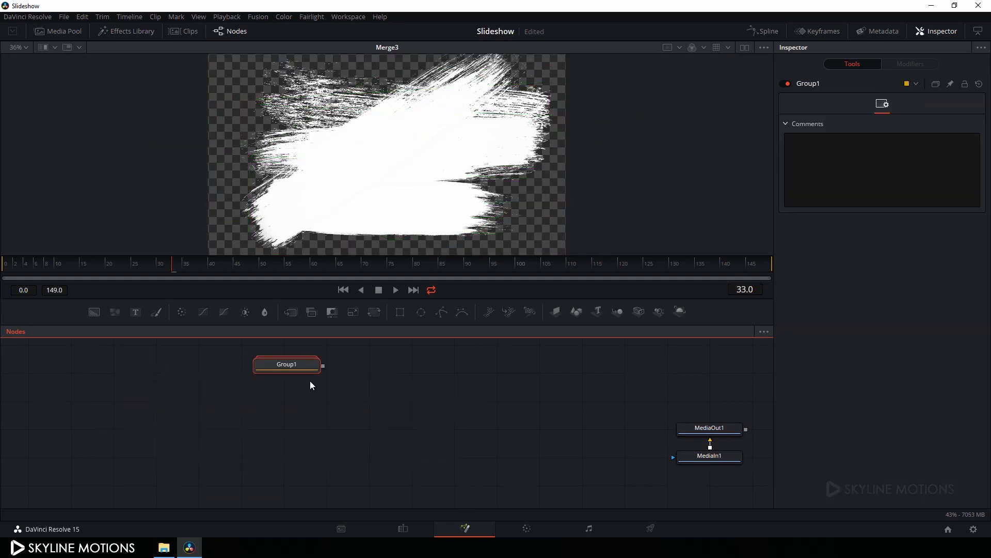
{"action": "left_click_drag", "start_coordinate": [294, 360], "coordinate": [292, 396]}
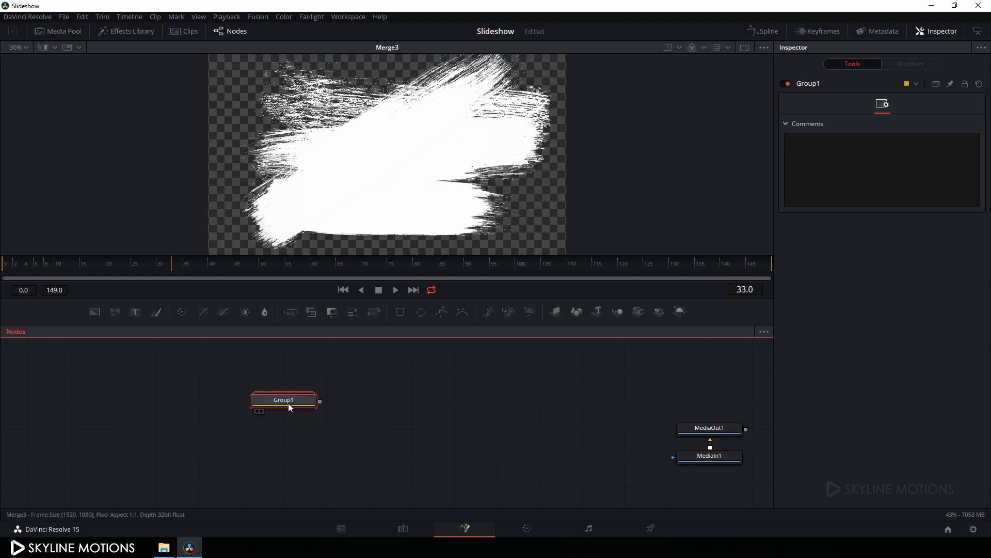
{"action": "key", "text": "1"}
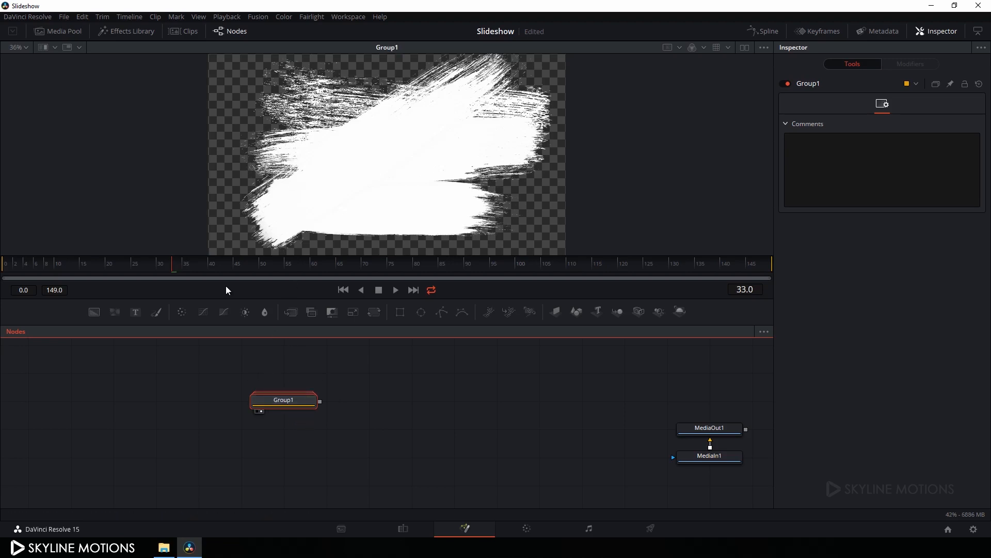
{"action": "mouse_move", "coordinate": [168, 265]}
{"action": "left_mouse_down"}
{"action": "mouse_move", "coordinate": [140, 271]}
{"action": "mouse_move", "coordinate": [157, 270]}
{"action": "left_mouse_up"}
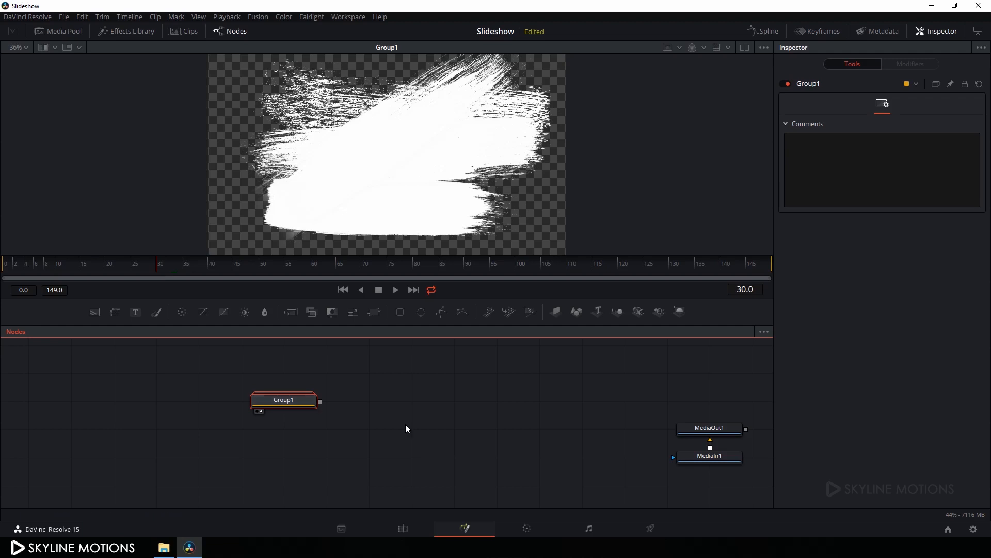
Feed MediaOut1 from Group1 instead of MediaIn1, and check the result on the Edit page timeline at 01:00:02:29
{"action": "left_click_drag", "start_coordinate": [704, 460], "coordinate": [705, 487]}
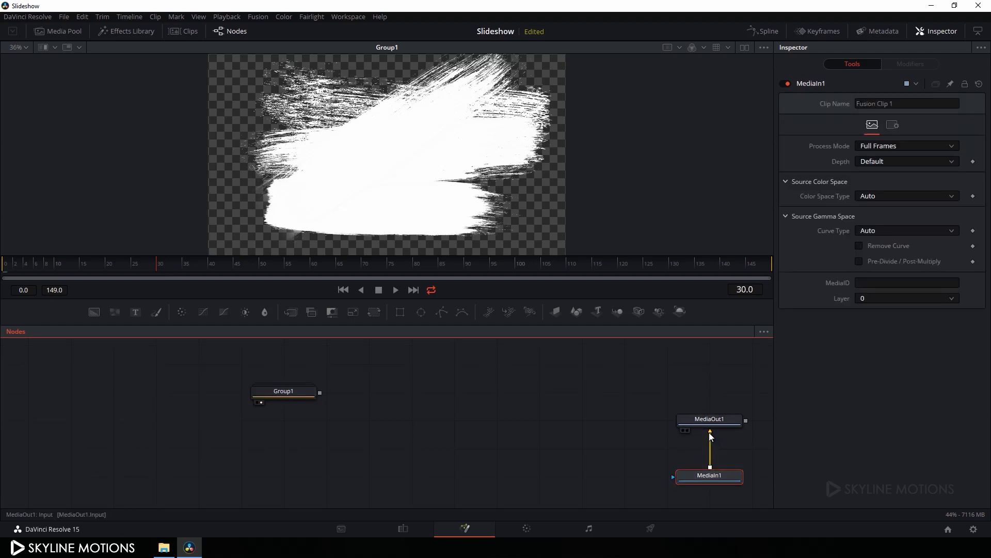
{"action": "left_click_drag", "start_coordinate": [708, 432], "coordinate": [413, 396]}
{"action": "left_click", "coordinate": [413, 395]}
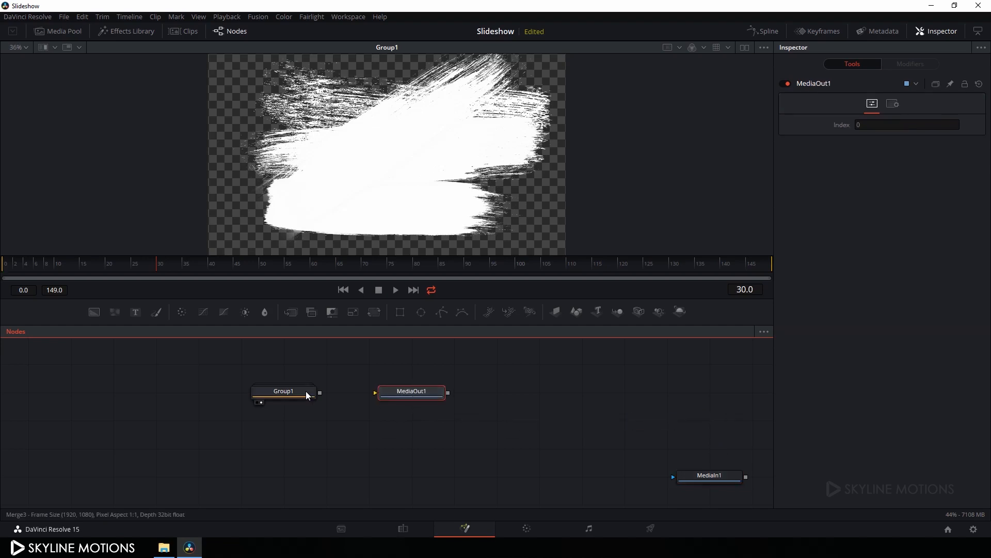
{"action": "left_click_drag", "start_coordinate": [321, 393], "coordinate": [425, 152]}
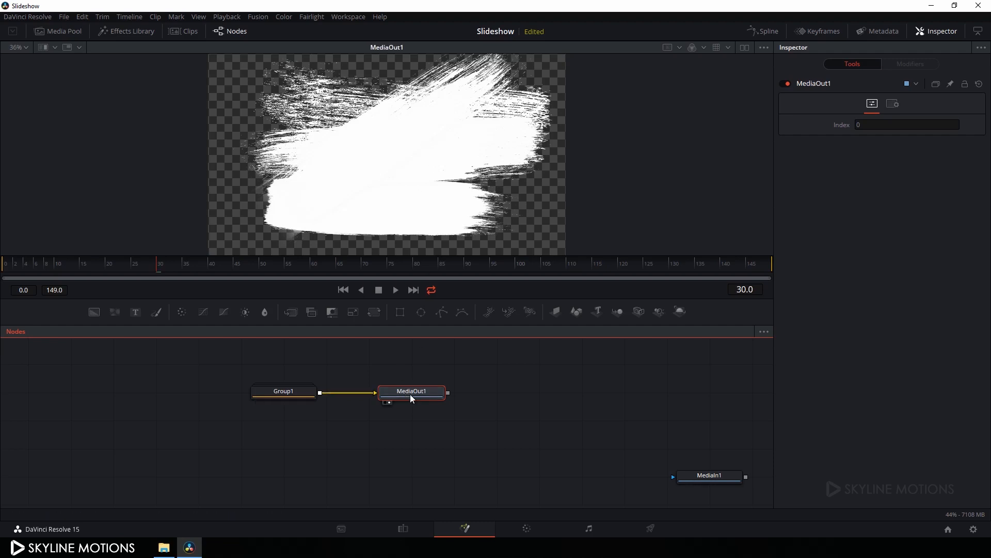
{"action": "left_click", "coordinate": [412, 527]}
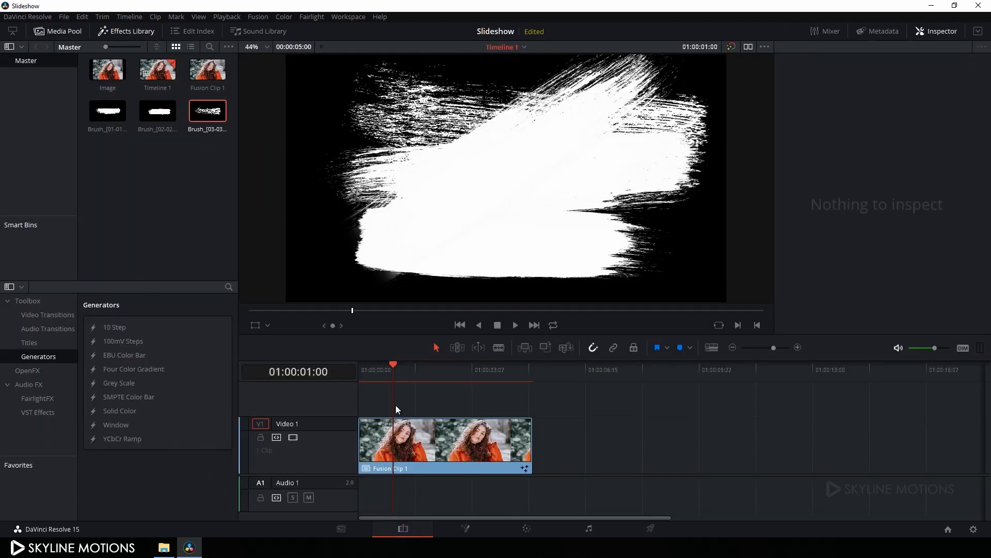
{"action": "left_click_drag", "start_coordinate": [396, 364], "coordinate": [463, 376]}
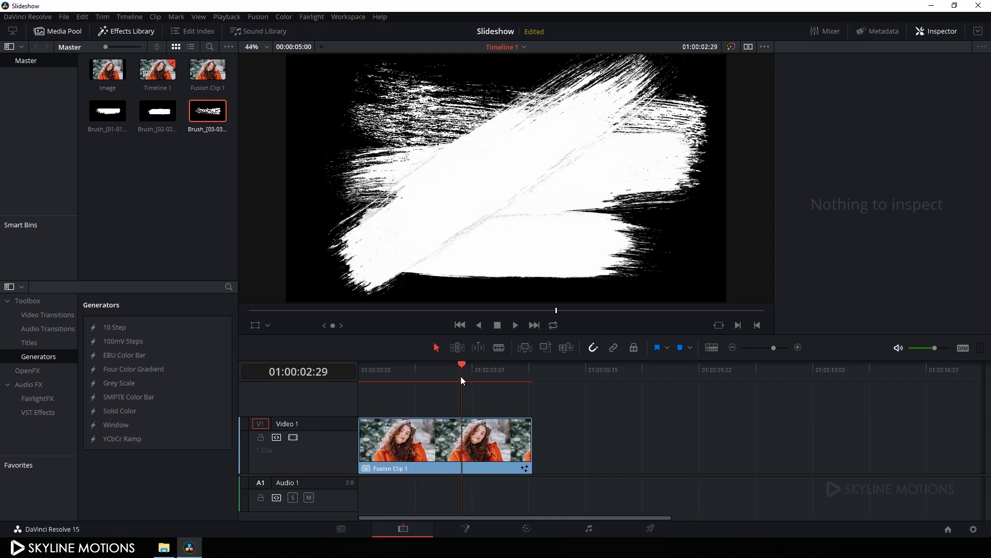
On the Deliver page, set the render destination to the Alpha folder on the Desktop with the file name Alpha matte
{"action": "left_click", "coordinate": [650, 533]}
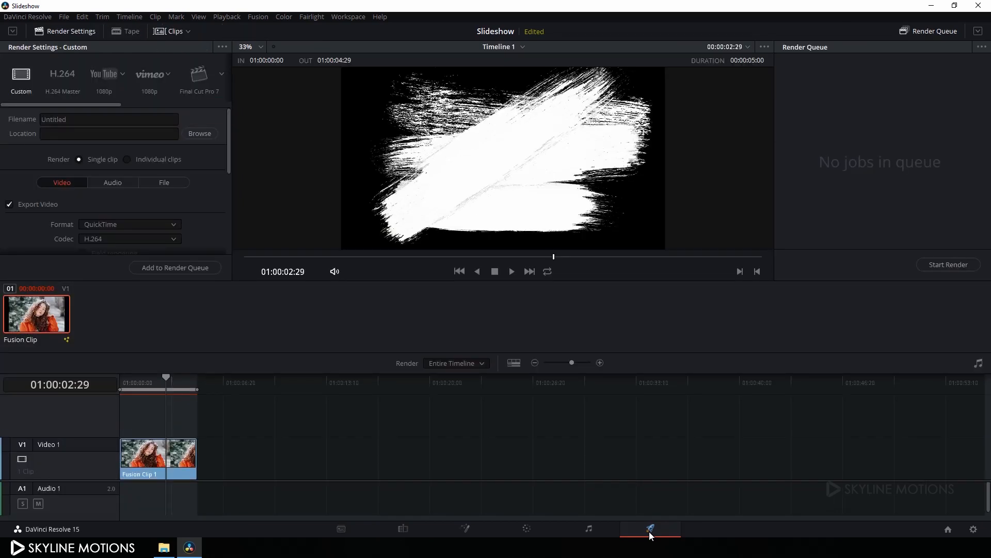
{"action": "left_click", "coordinate": [205, 134]}
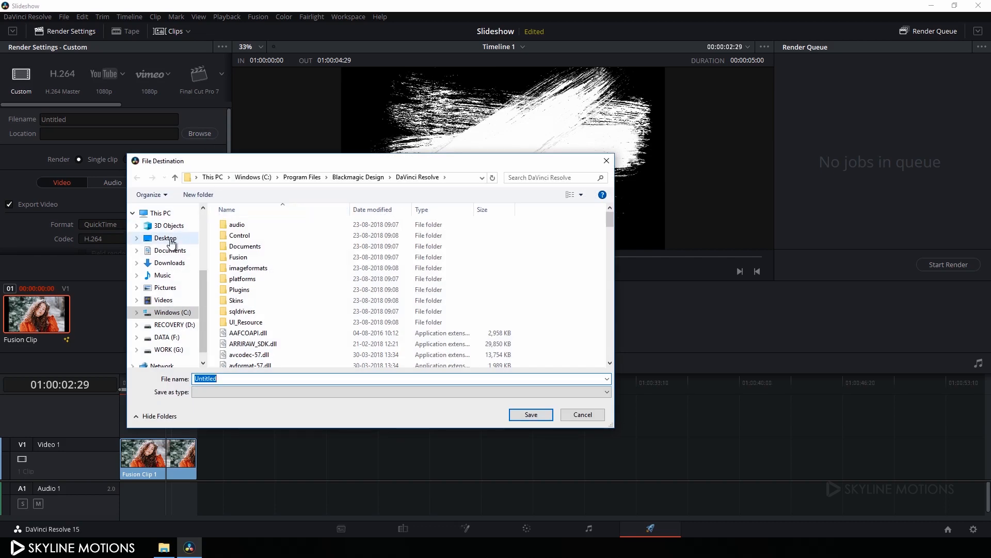
{"action": "left_click", "coordinate": [165, 238]}
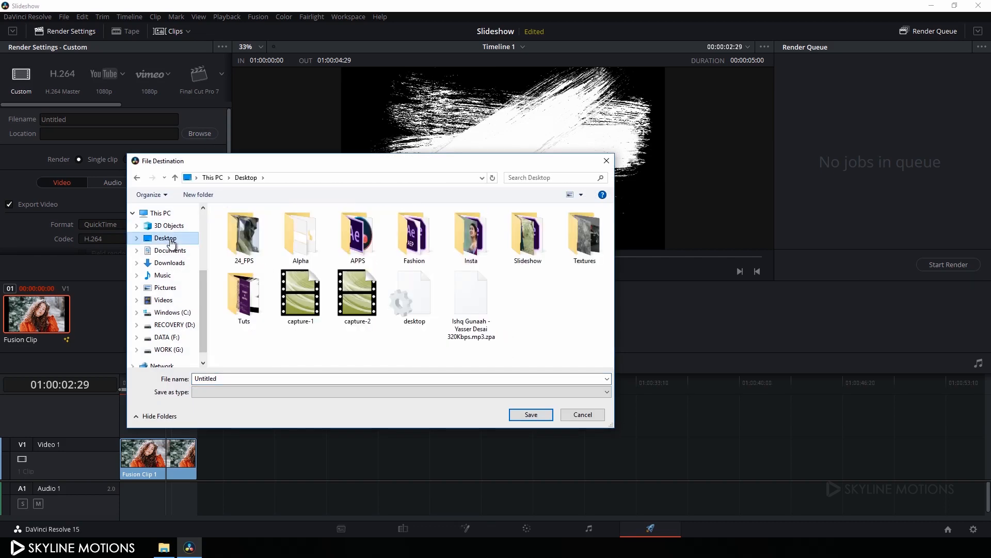
{"action": "left_click", "coordinate": [293, 247]}
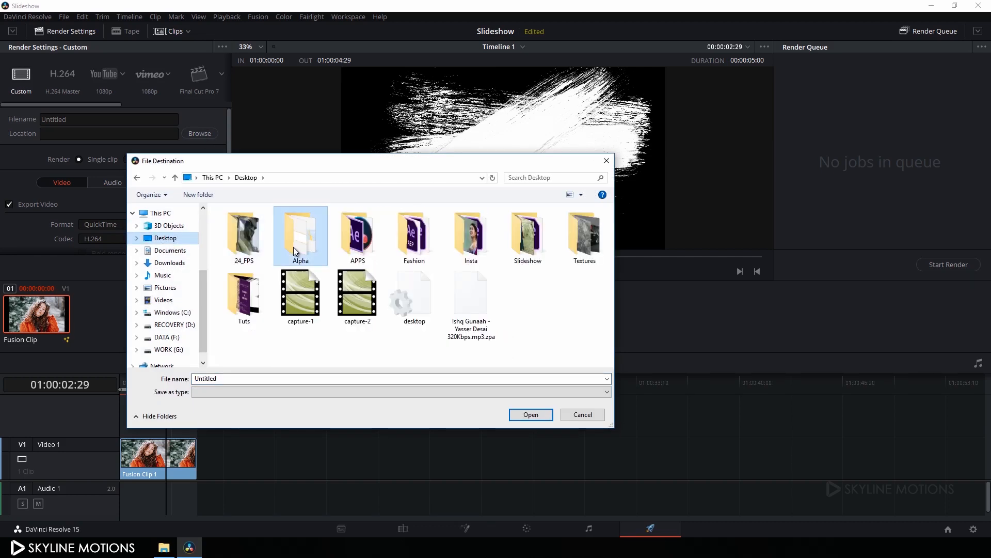
{"action": "double_click", "coordinate": [293, 247]}
{"action": "double_click", "coordinate": [282, 379]}
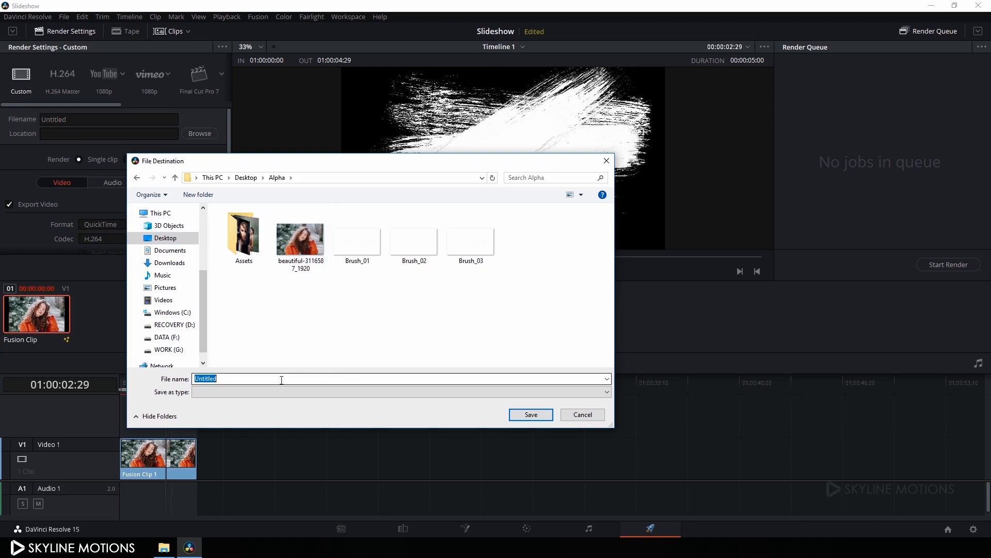
{"action": "type", "text": "Alpha matte"}
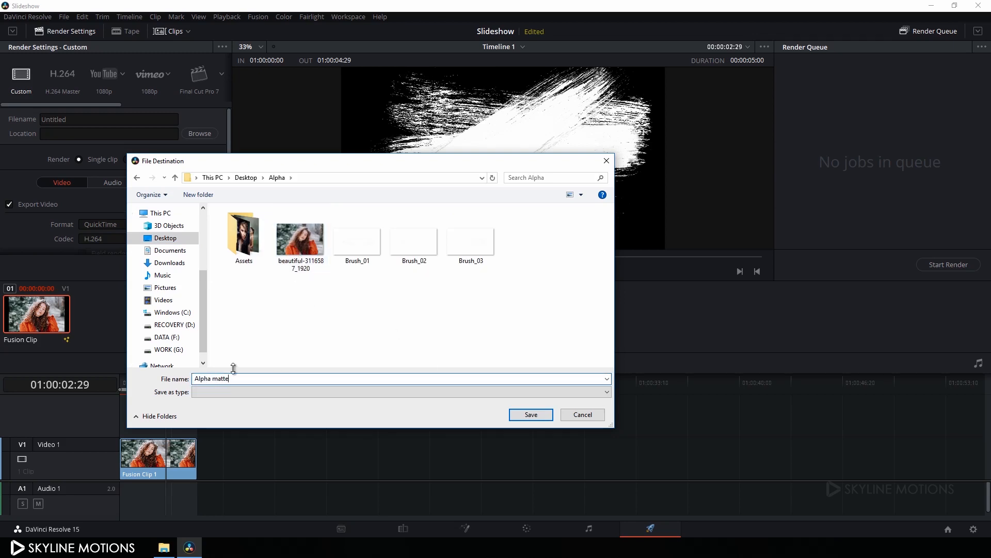
{"action": "left_click", "coordinate": [532, 414]}
Set the export format to MP4 and render the timeline through the render queue
{"action": "scroll", "coordinate": [196, 222], "scroll_direction": "down", "scroll_amount": 1}
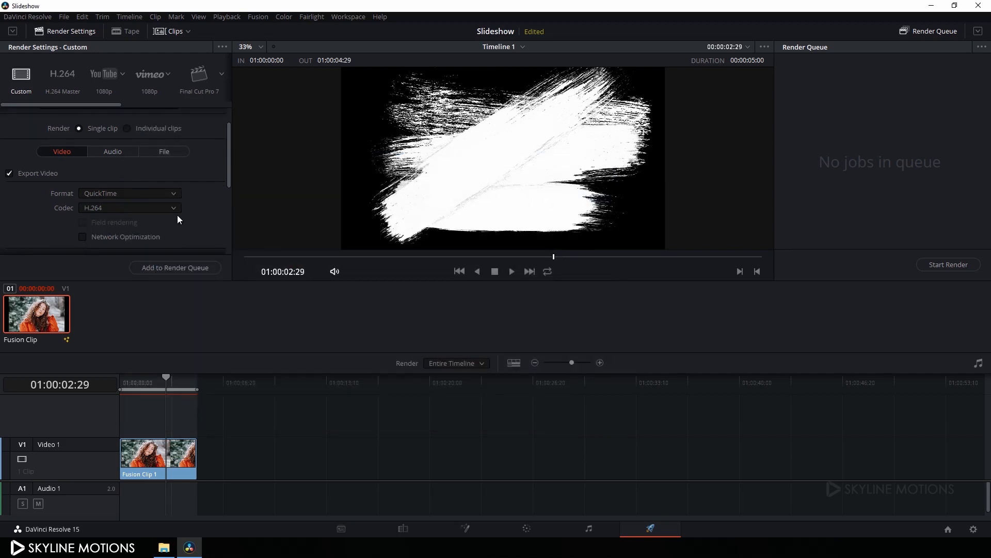
{"action": "left_click", "coordinate": [119, 195]}
{"action": "left_click", "coordinate": [113, 276]}
{"action": "scroll", "coordinate": [163, 221], "scroll_direction": "down", "scroll_amount": 2}
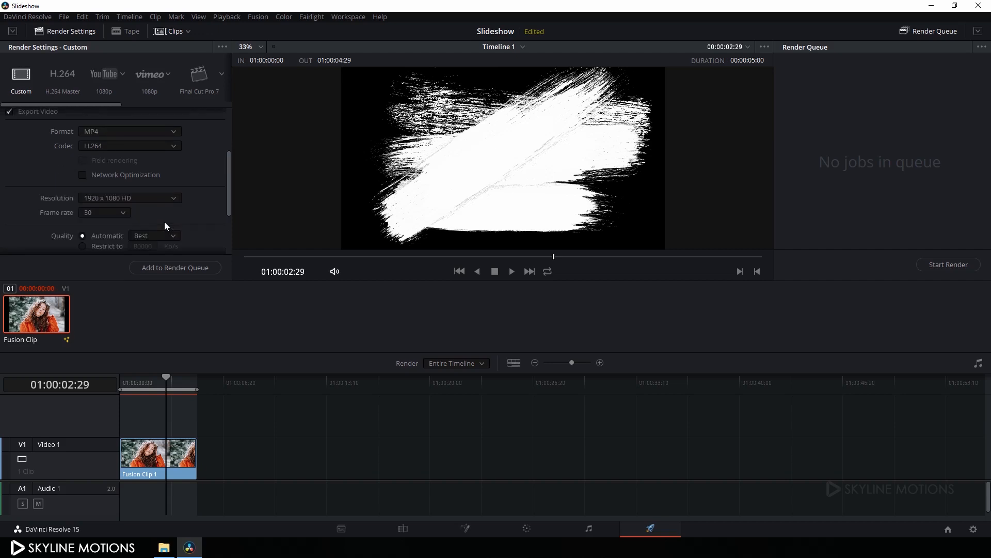
{"action": "scroll", "coordinate": [180, 222], "scroll_direction": "down", "scroll_amount": 2}
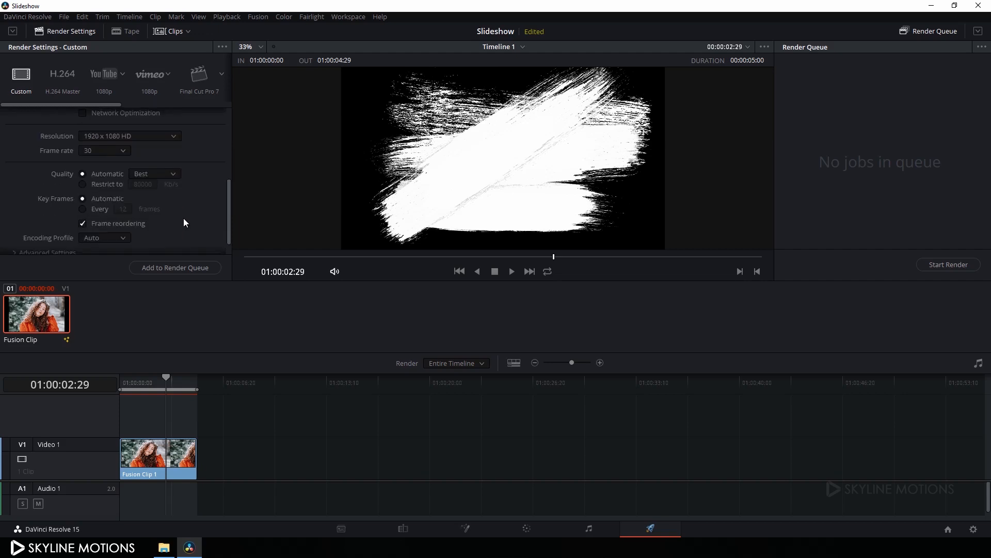
{"action": "left_click", "coordinate": [165, 268]}
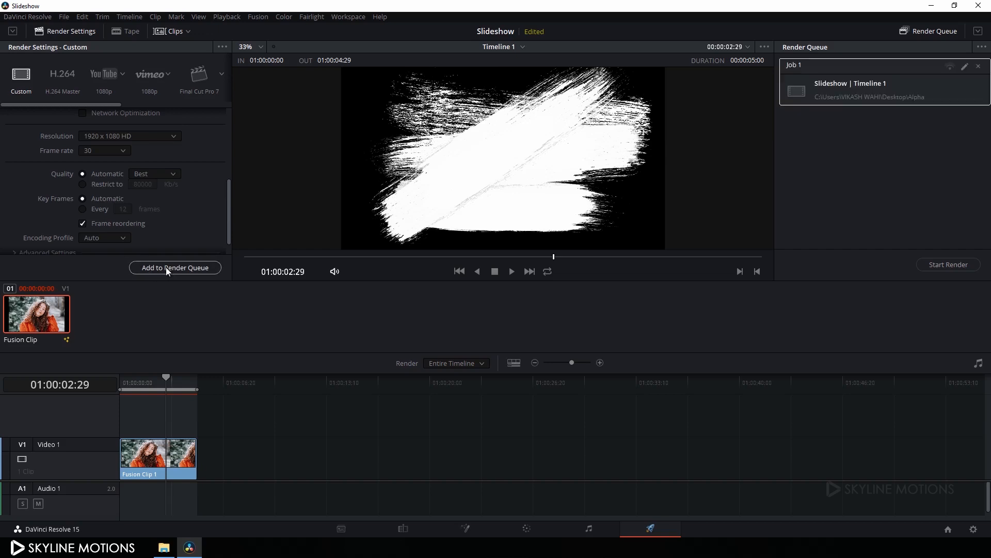
{"action": "left_click", "coordinate": [945, 265]}
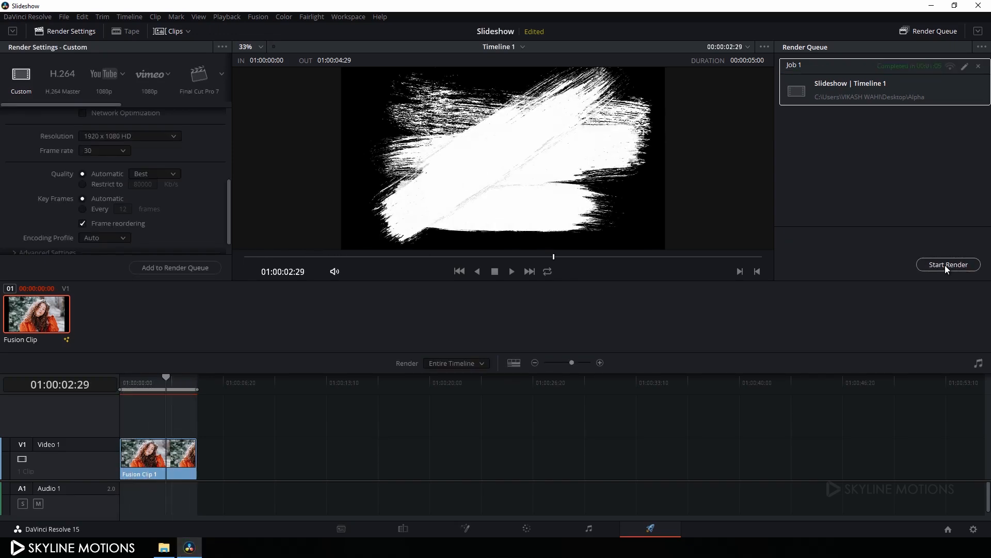
Back on the Fusion page, import the rendered Alpha matte video from the Alpha folder as a node below and left of Group1
{"action": "left_click", "coordinate": [467, 531]}
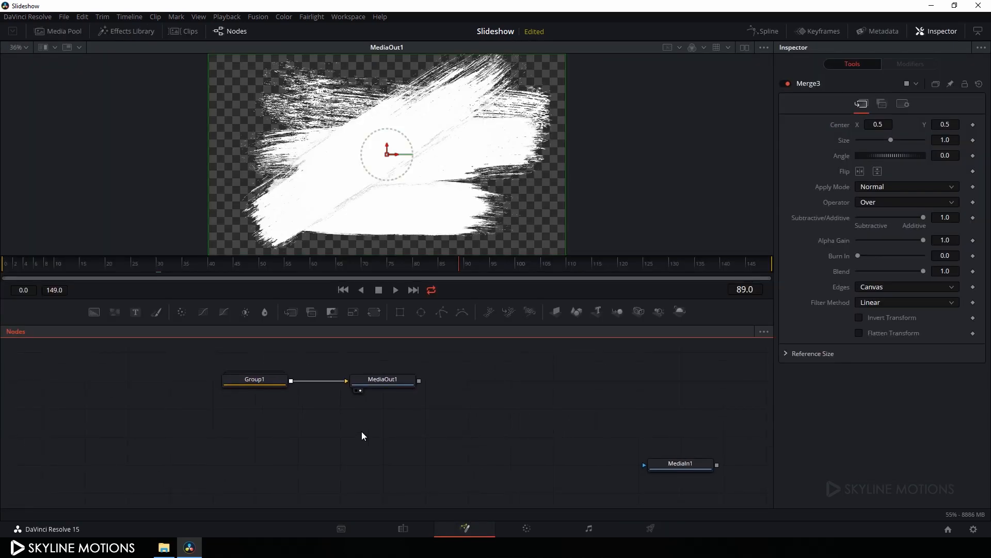
{"action": "left_click", "coordinate": [163, 547]}
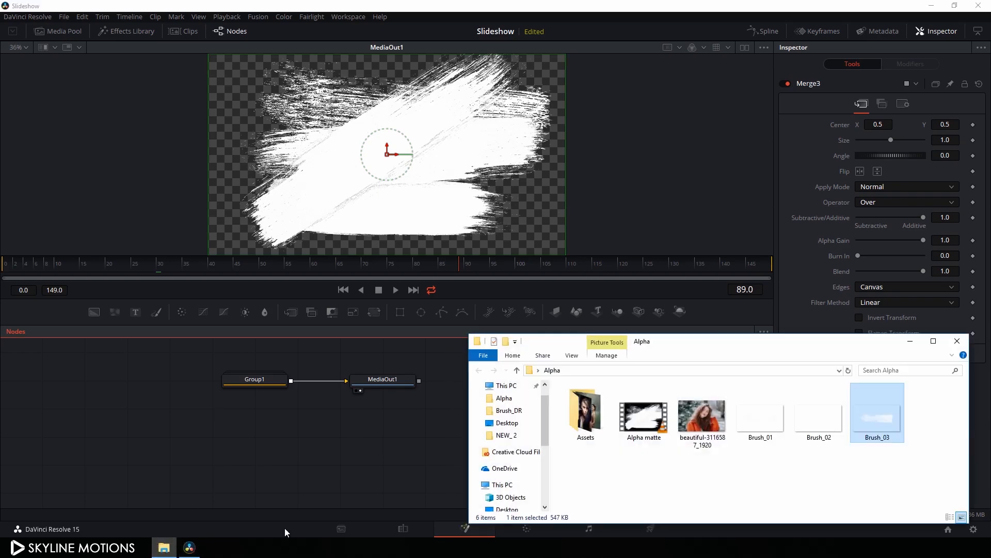
{"action": "right_click", "coordinate": [823, 481]}
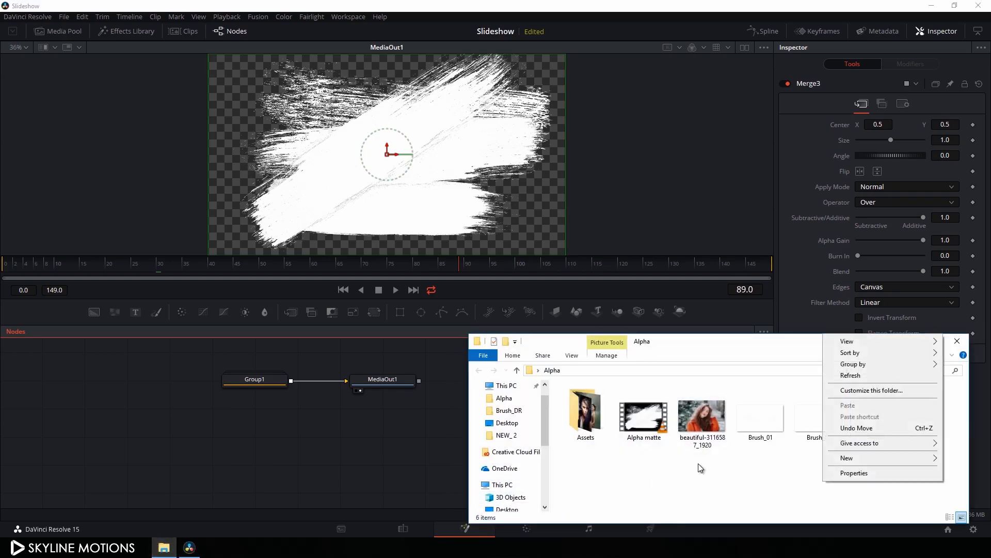
{"action": "left_click", "coordinate": [649, 428]}
{"action": "left_click_drag", "start_coordinate": [649, 427], "coordinate": [257, 408]}
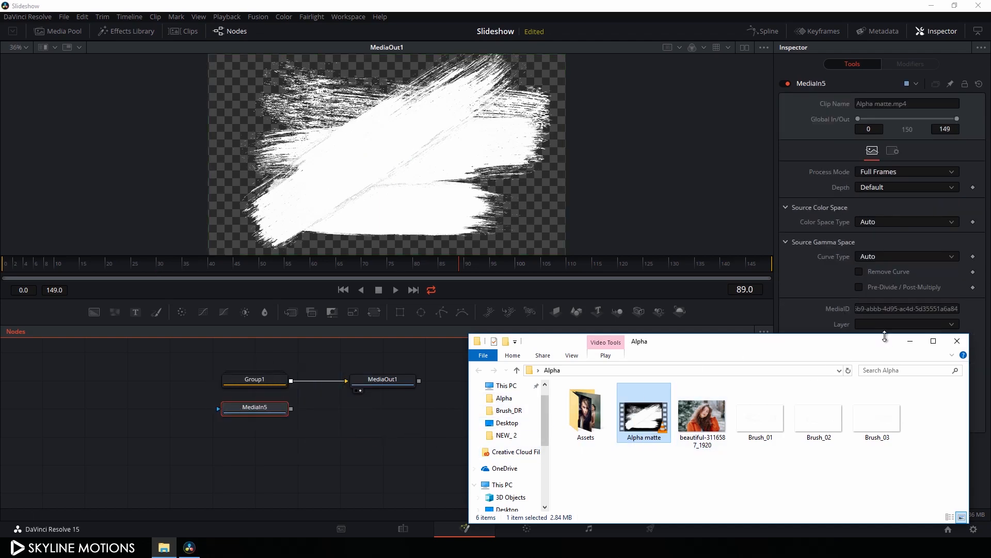
{"action": "left_click", "coordinate": [910, 340]}
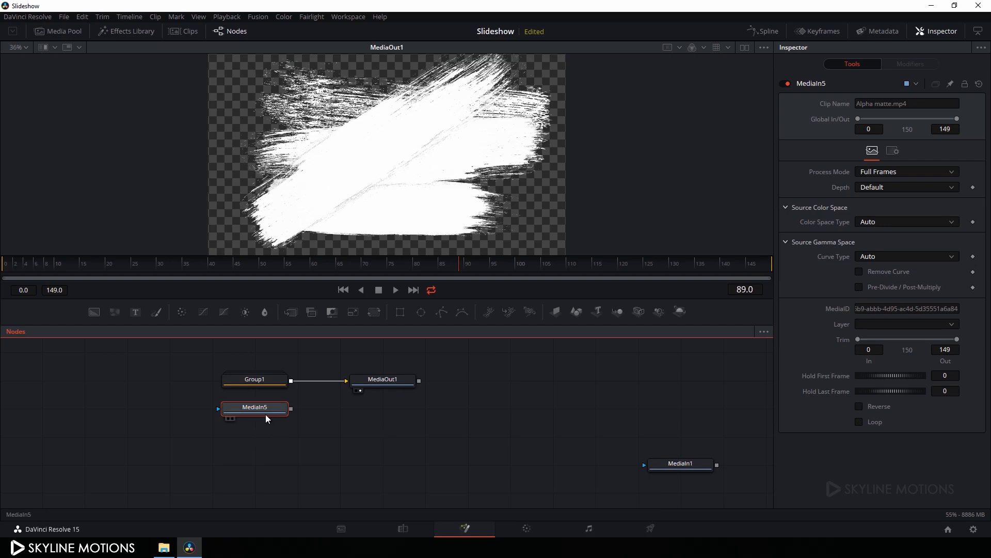
{"action": "left_click_drag", "start_coordinate": [266, 414], "coordinate": [222, 419]}
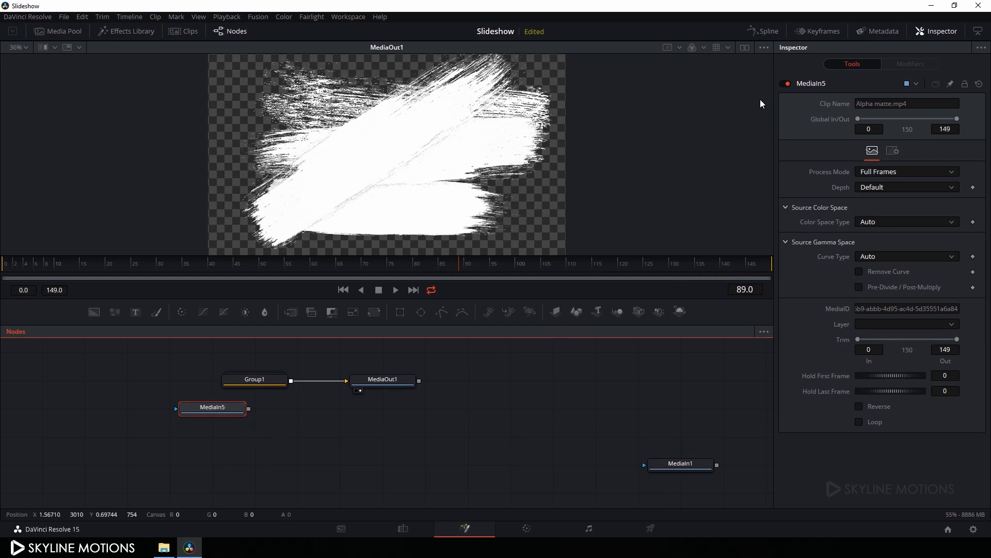
Switch to dual viewers, show the imported Alpha matte clip in the empty one, and rename its node Matte
{"action": "left_click", "coordinate": [745, 49]}
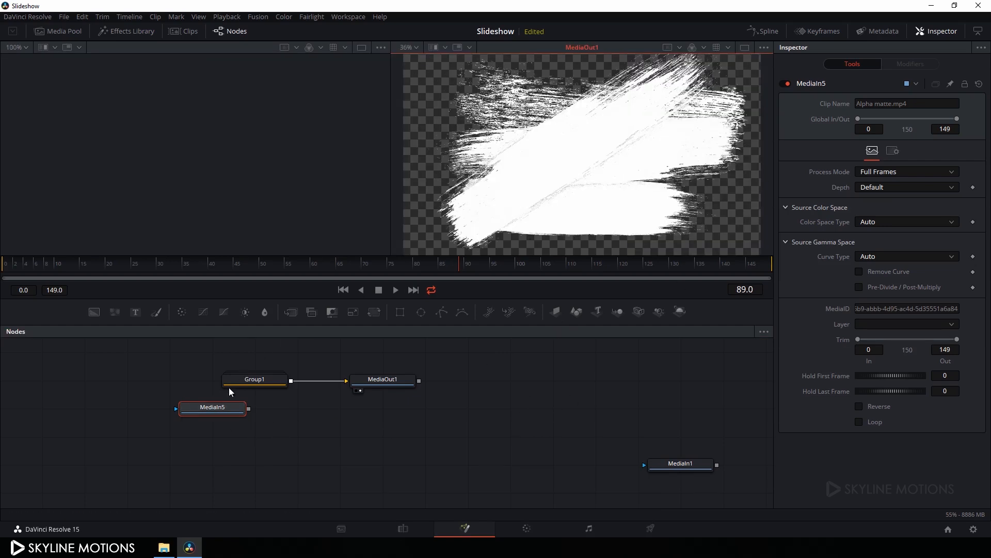
{"action": "left_click_drag", "start_coordinate": [212, 408], "coordinate": [166, 122]}
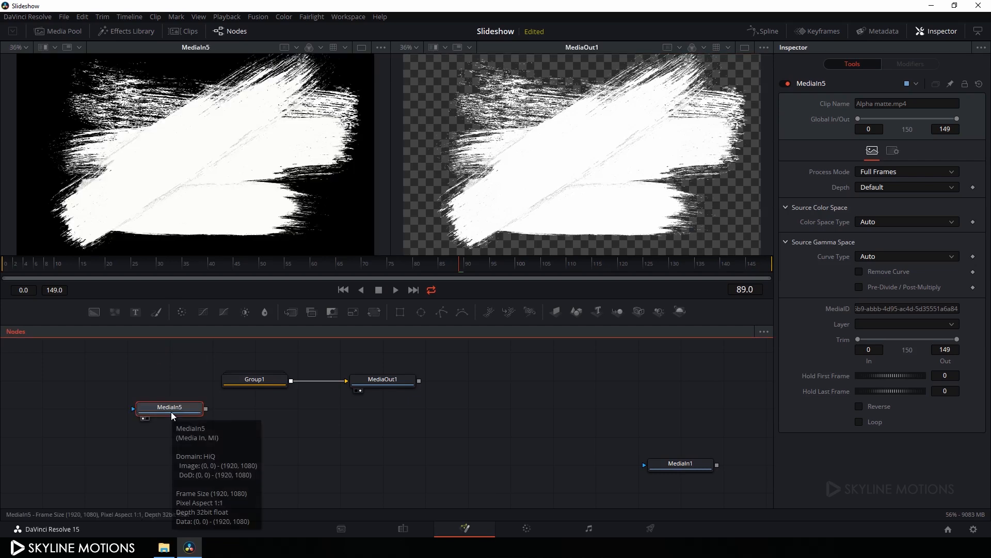
{"action": "key", "text": "F2"}
{"action": "type", "text": "Matte"}
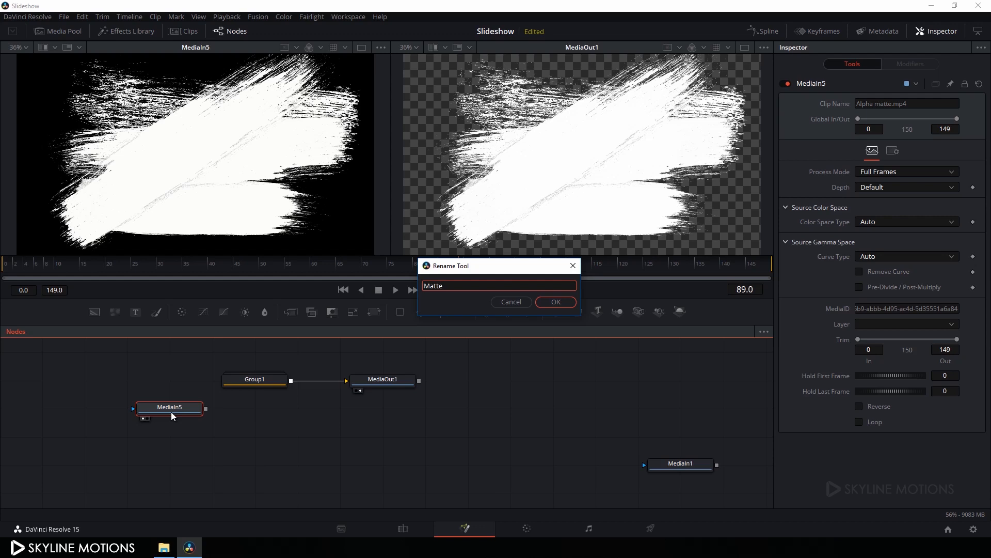
{"action": "key", "text": "Return"}
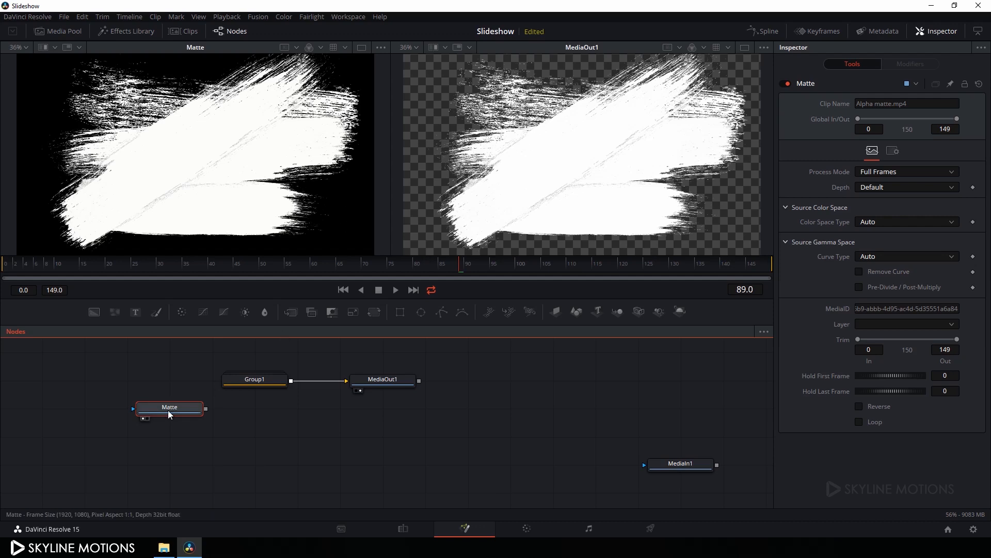
Add a Luma Keyer node after the Matte node and display its output in the viewer that shows Matte
{"action": "key", "text": "shift+space"}
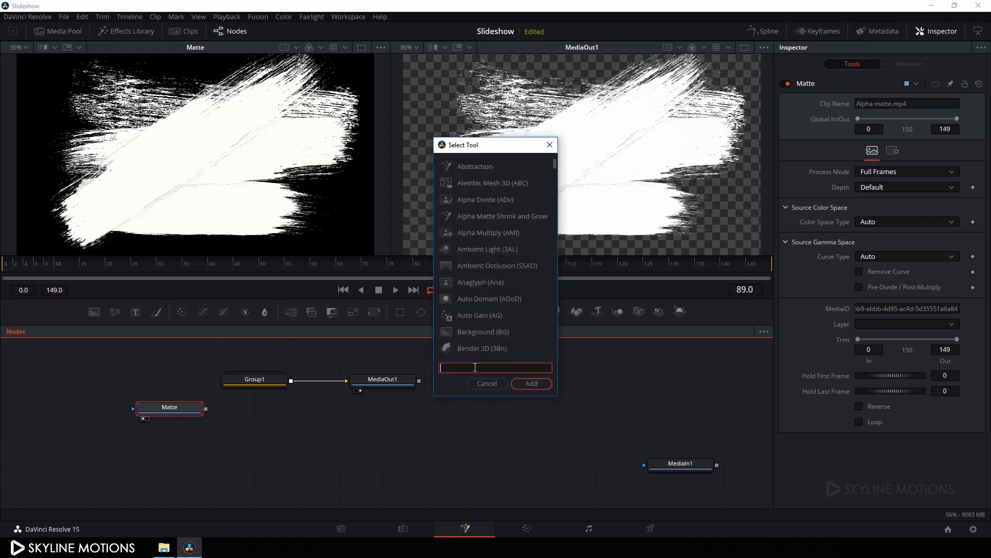
{"action": "type", "text": "luma"}
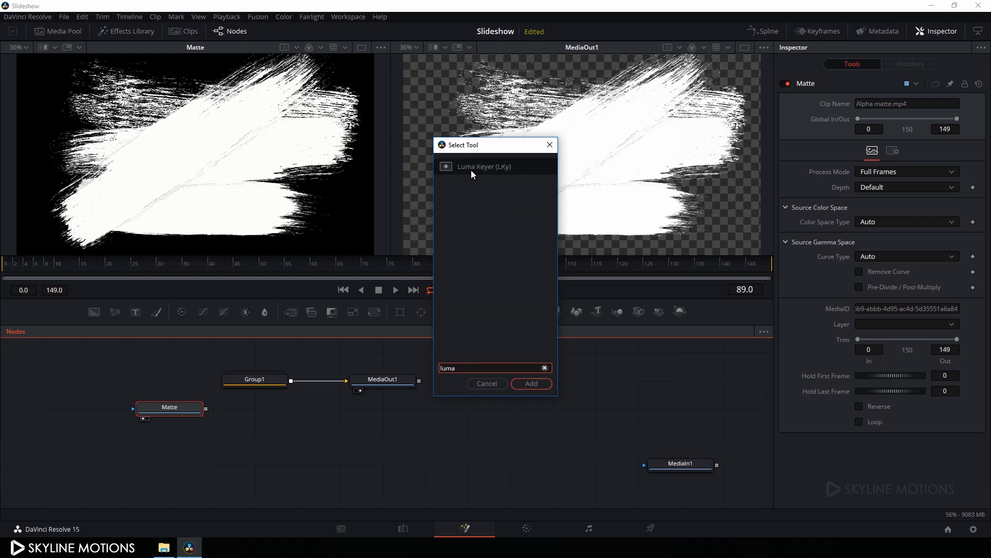
{"action": "left_click", "coordinate": [471, 171]}
{"action": "left_click", "coordinate": [532, 385]}
{"action": "mouse_move", "coordinate": [178, 436]}
{"action": "left_mouse_down"}
{"action": "mouse_move", "coordinate": [248, 407]}
{"action": "mouse_move", "coordinate": [192, 421]}
{"action": "left_mouse_up"}
{"action": "left_click", "coordinate": [177, 415]}
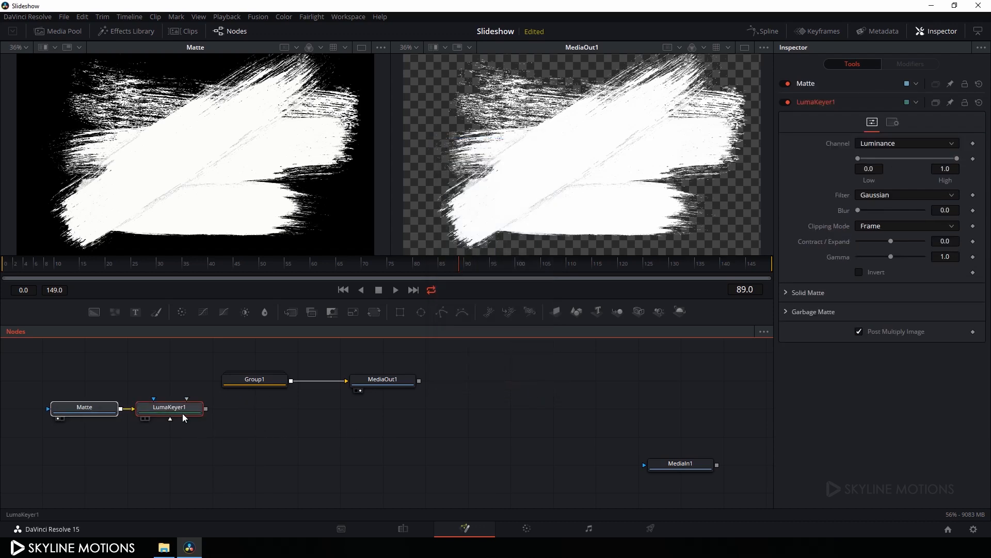
{"action": "left_click", "coordinate": [174, 413]}
{"action": "left_click_drag", "start_coordinate": [171, 410], "coordinate": [203, 145]}
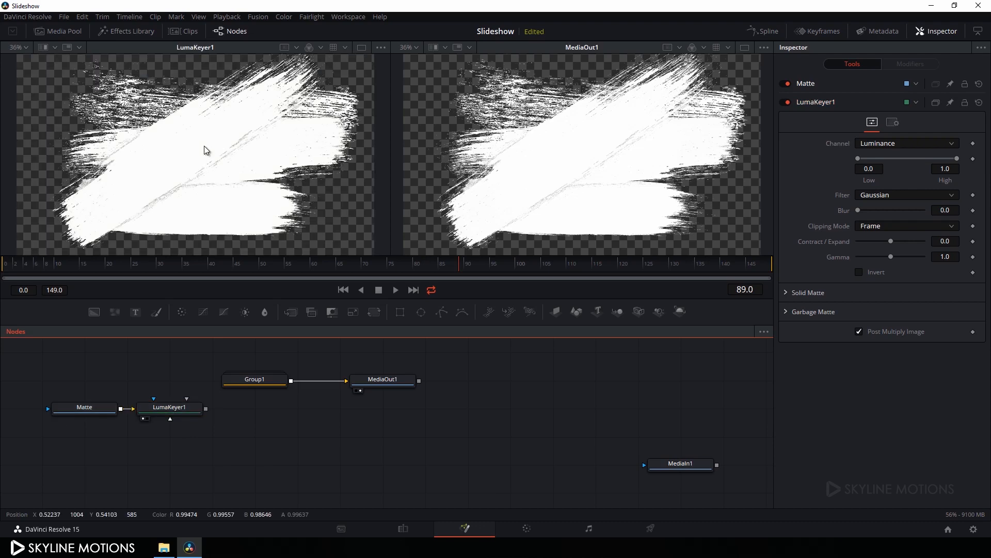
Move Group1 closer to MediaOut1 and compare the LumaKeyer1 result with the MediaOut1 output at frame 25
{"action": "left_click_drag", "start_coordinate": [262, 381], "coordinate": [304, 381]}
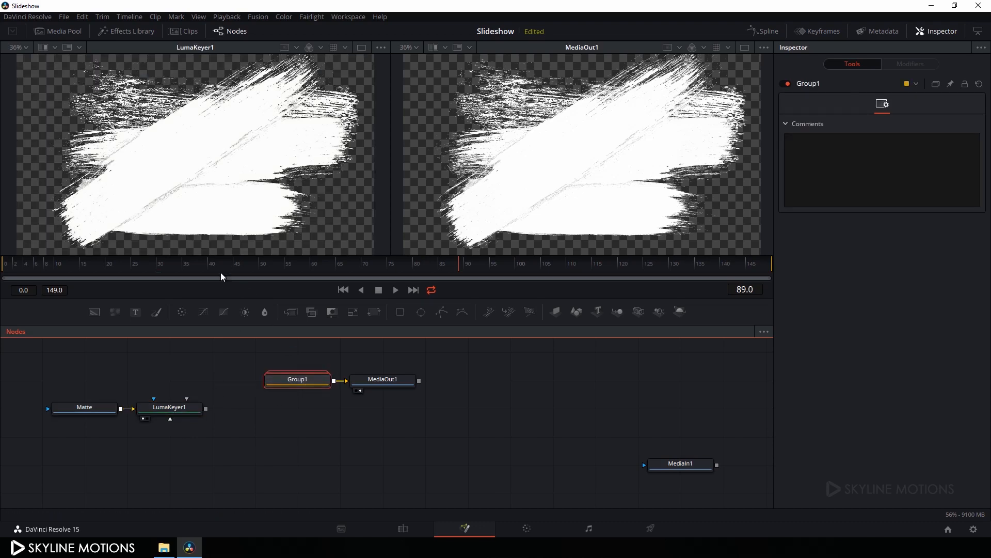
{"action": "left_click", "coordinate": [74, 264]}
{"action": "mouse_move", "coordinate": [74, 264]}
{"action": "left_mouse_down"}
{"action": "mouse_move", "coordinate": [55, 267]}
{"action": "mouse_move", "coordinate": [131, 264]}
{"action": "left_mouse_up"}
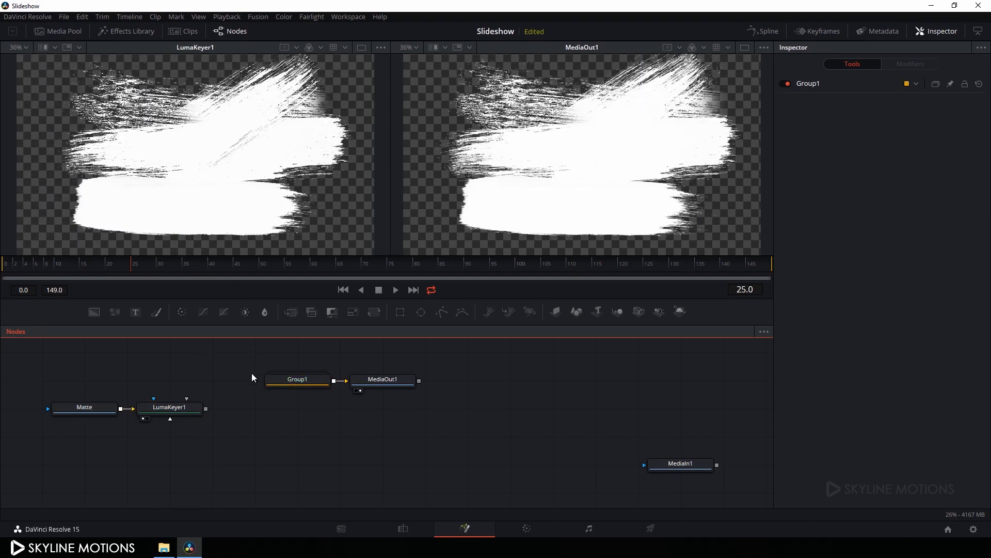
{"action": "left_click_drag", "start_coordinate": [63, 405], "coordinate": [176, 436]}
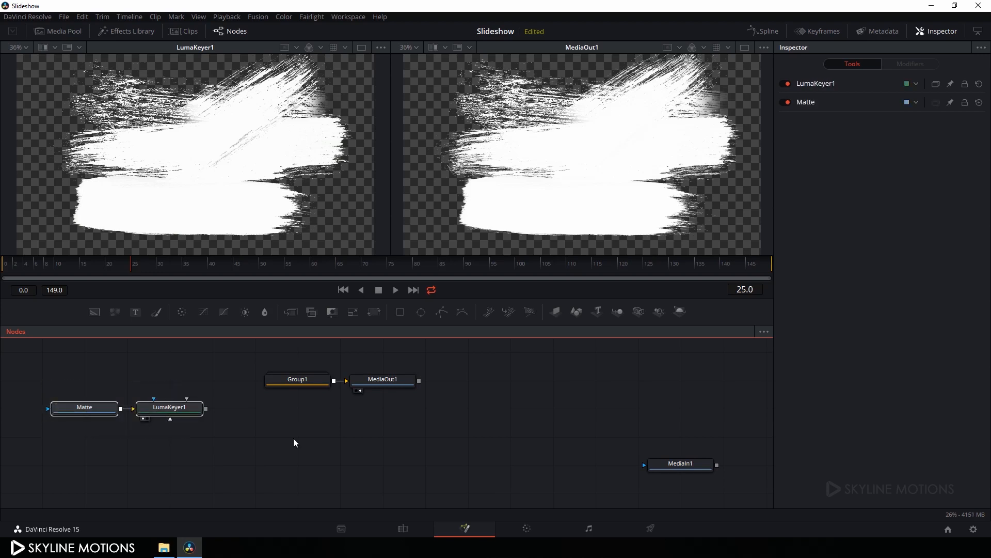
{"action": "left_click", "coordinate": [298, 427]}
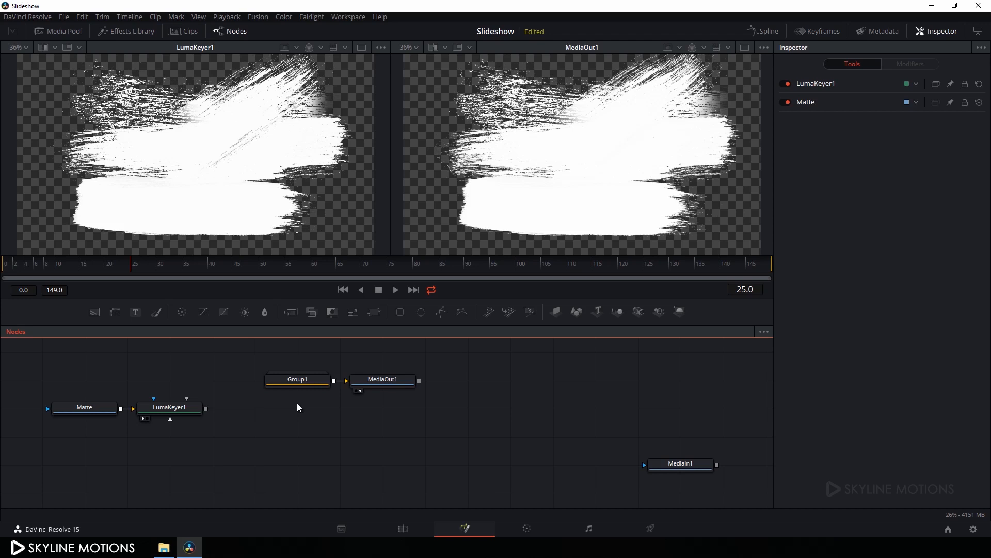
Delete the Group1 node and move MediaOut1 next to MediaIn1, well away from the Matte and LumaKeyer1 nodes
{"action": "left_click_drag", "start_coordinate": [266, 362], "coordinate": [289, 403]}
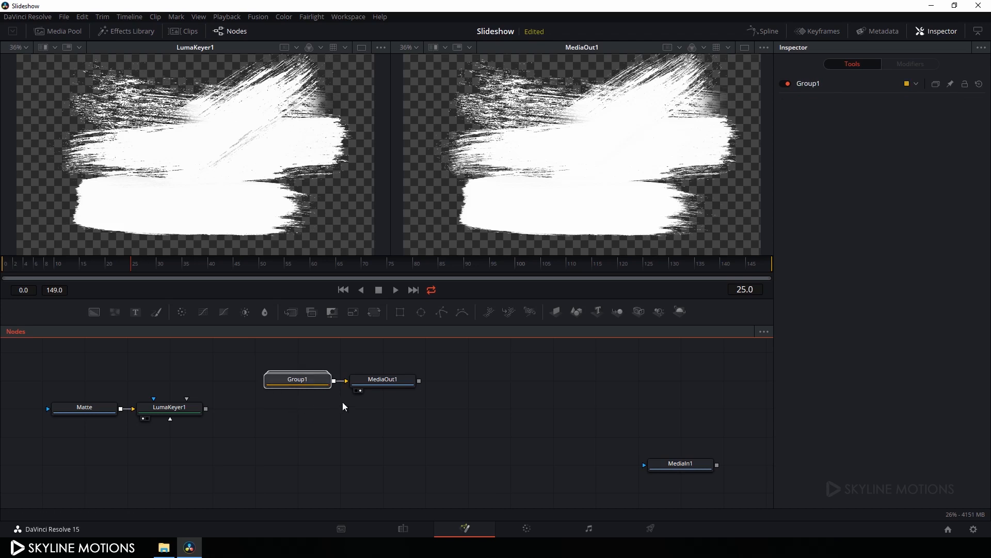
{"action": "key", "text": "Delete"}
{"action": "left_click_drag", "start_coordinate": [374, 383], "coordinate": [714, 466]}
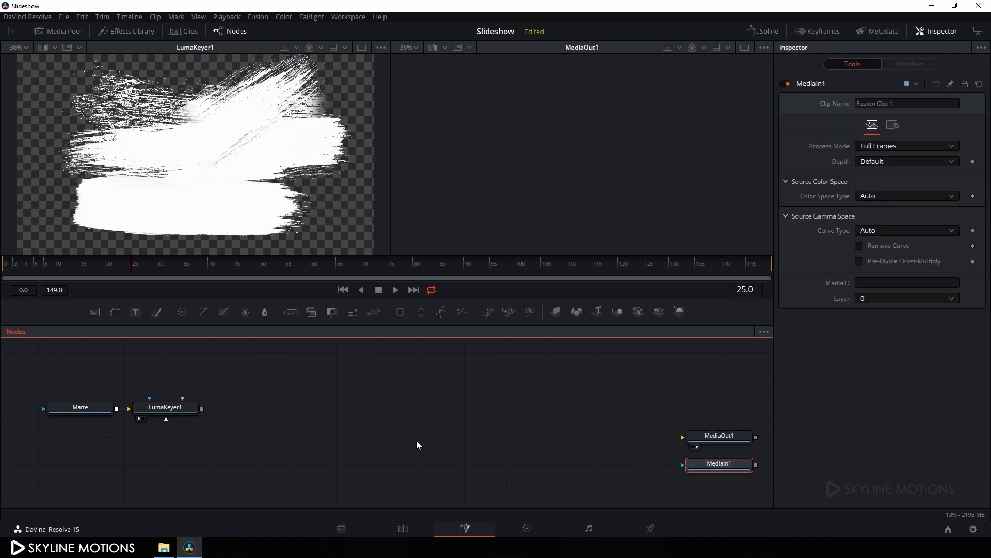
{"action": "left_click", "coordinate": [377, 434]}
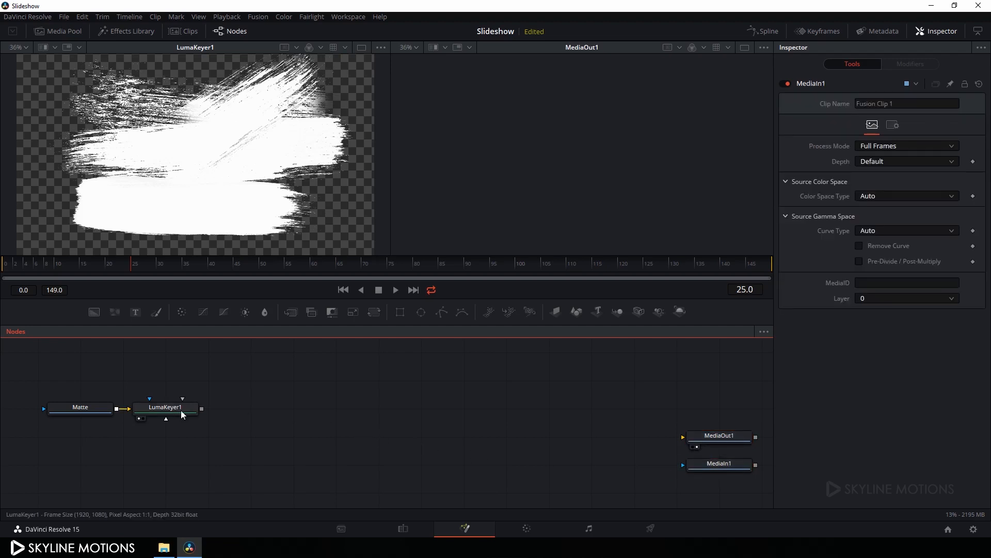
Show LumaKeyer1 in the MediaOut1 viewer and switch back to a single viewer
{"action": "left_click_drag", "start_coordinate": [179, 410], "coordinate": [498, 177]}
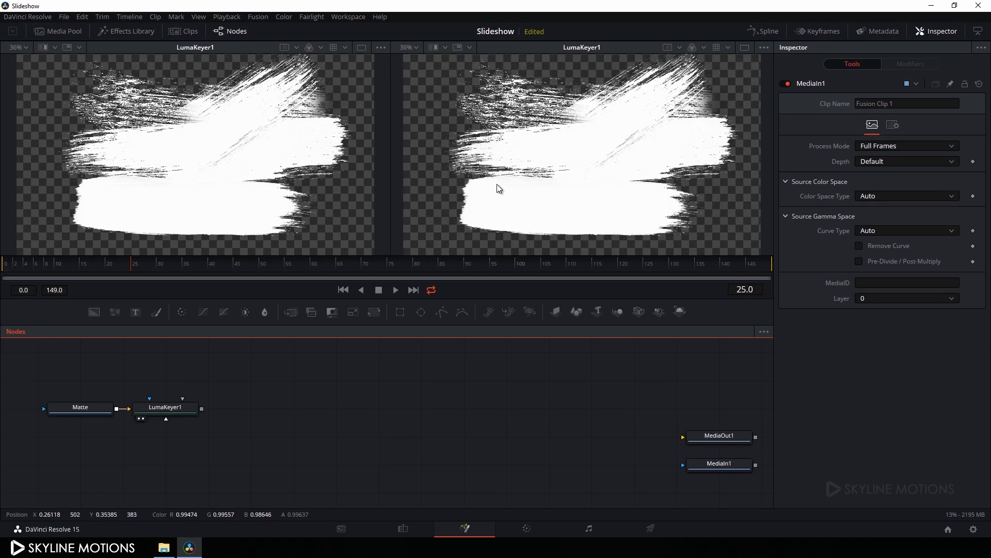
{"action": "left_click", "coordinate": [745, 47]}
{"action": "left_click_drag", "start_coordinate": [320, 336], "coordinate": [289, 360]}
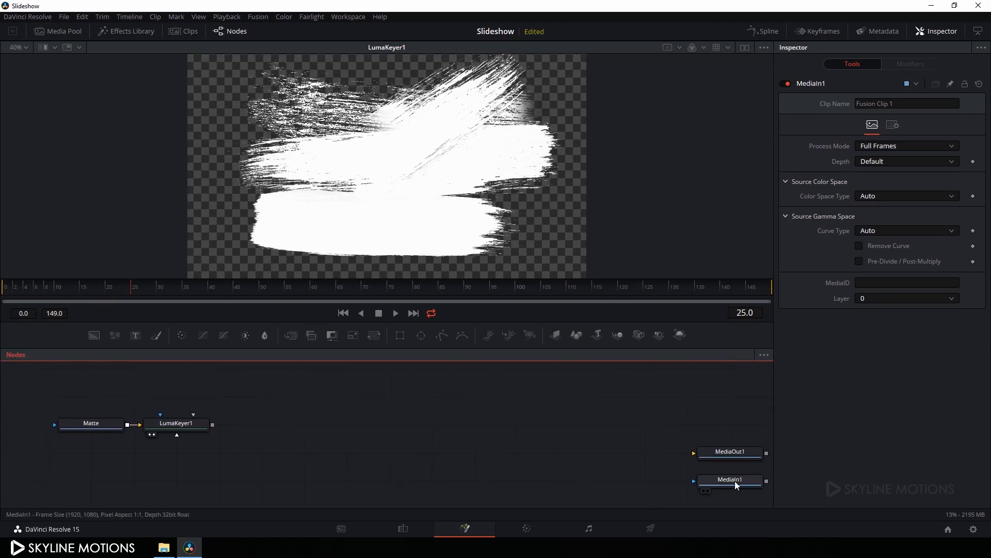
Move MediaIn1 level with LumaKeyer1, add a Transform node after it, and show the Transform output in the viewer
{"action": "left_click_drag", "start_coordinate": [736, 486], "coordinate": [349, 134]}
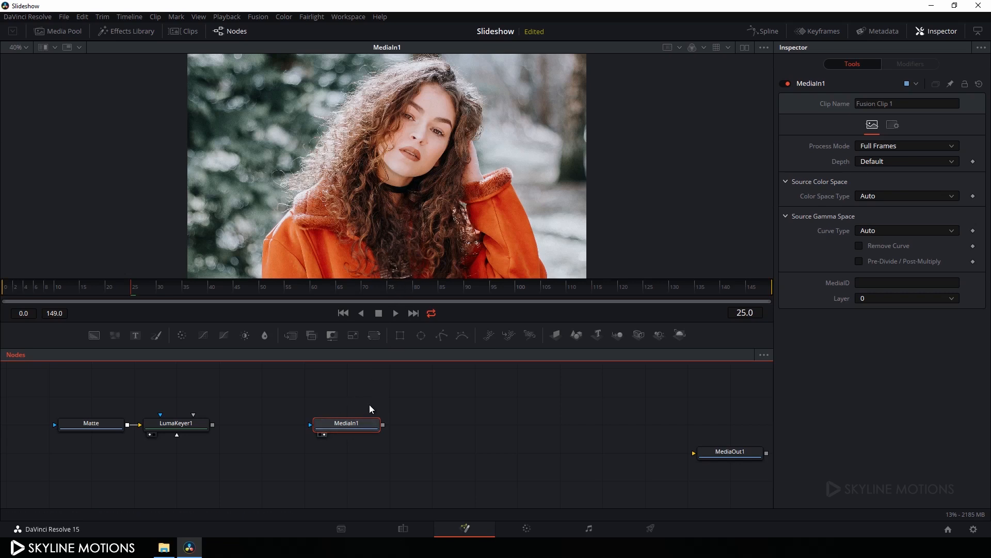
{"action": "left_click", "coordinate": [374, 336]}
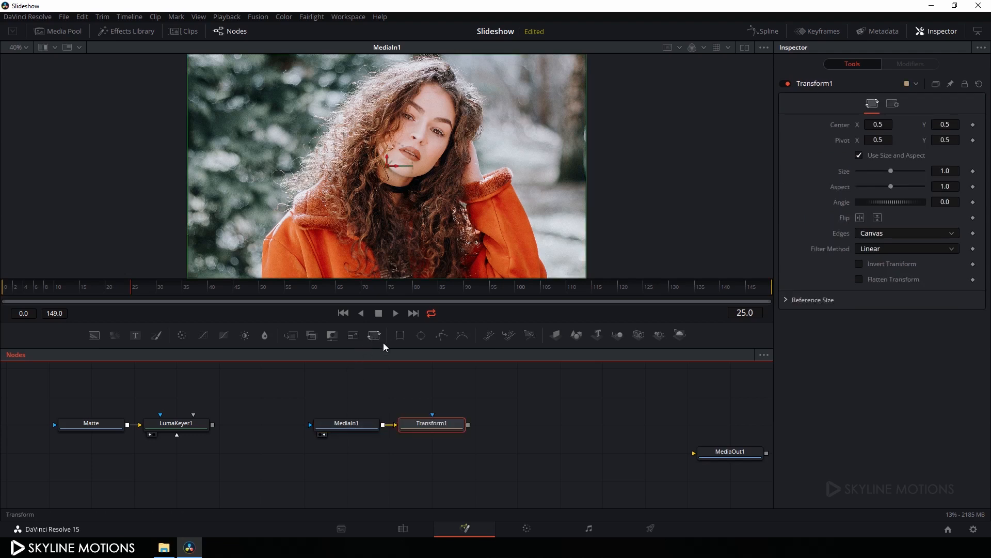
{"action": "left_click_drag", "start_coordinate": [420, 217], "coordinate": [422, 218]}
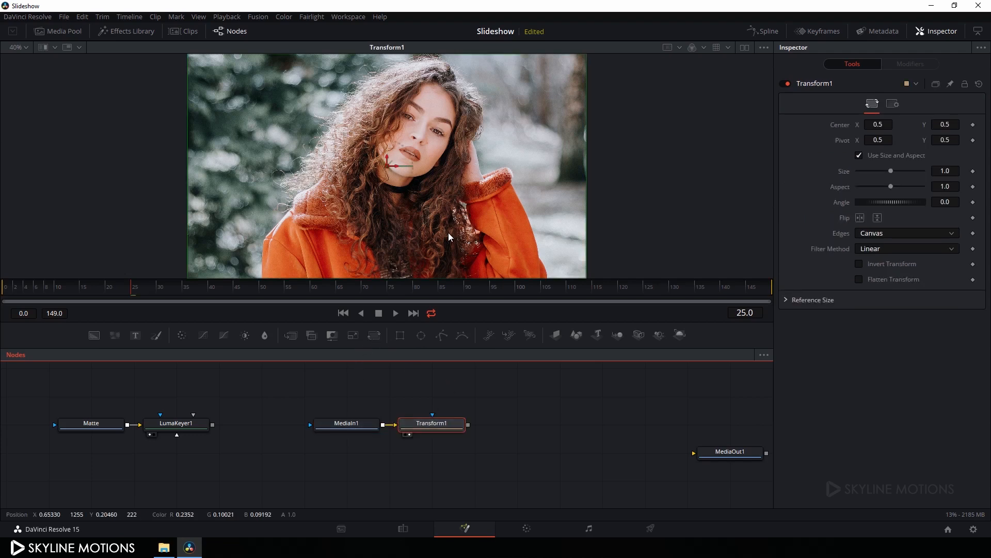
Animate Transform1's size with keyframes of 1.1 at frame 0 and 1.0 at frame 149
{"action": "left_click_drag", "start_coordinate": [133, 292], "coordinate": [817, 292]}
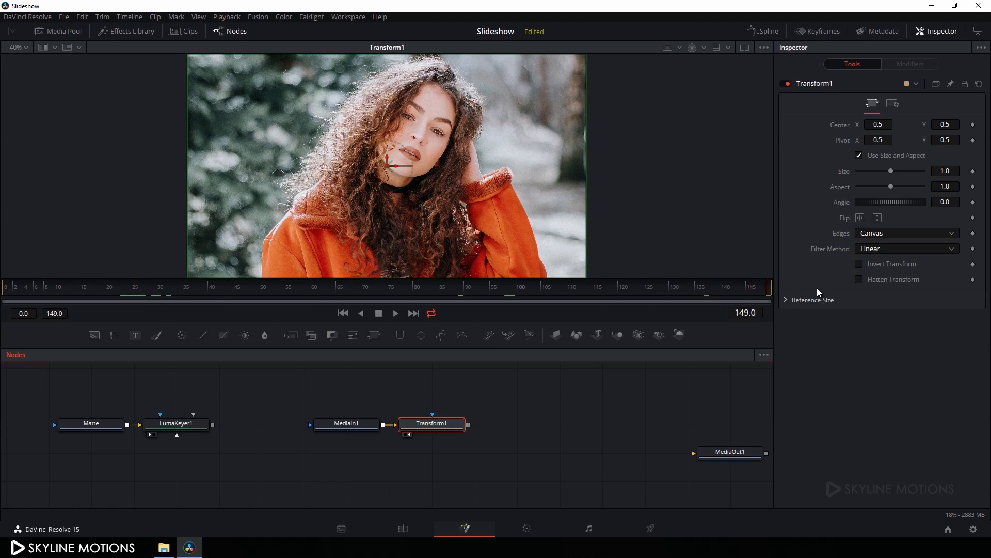
{"action": "left_click", "coordinate": [973, 171]}
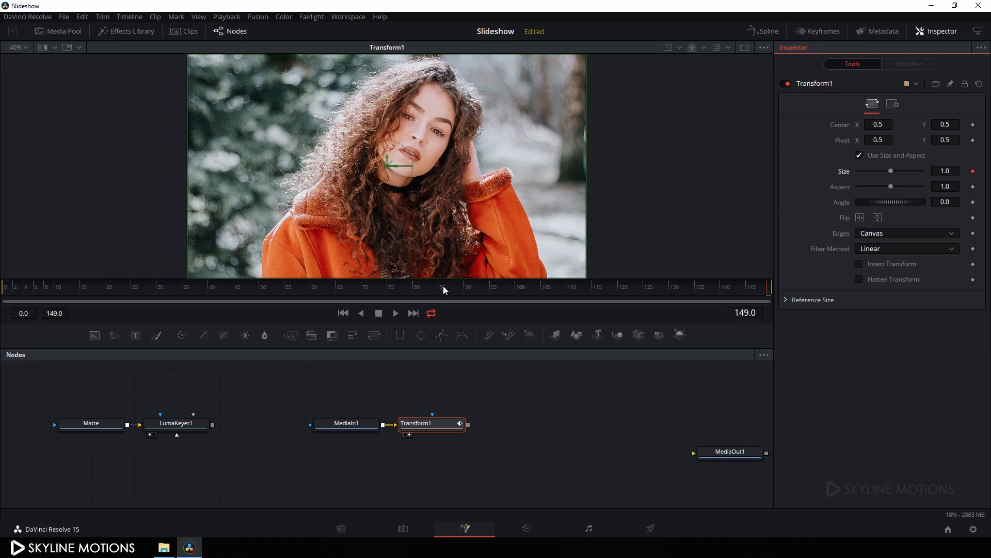
{"action": "left_click_drag", "start_coordinate": [443, 288], "coordinate": [69, 300]}
{"action": "left_click_drag", "start_coordinate": [890, 172], "coordinate": [936, 170]}
{"action": "left_click", "coordinate": [958, 170]}
{"action": "type", "text": "1.19"}
{"action": "type", "text": "1."}
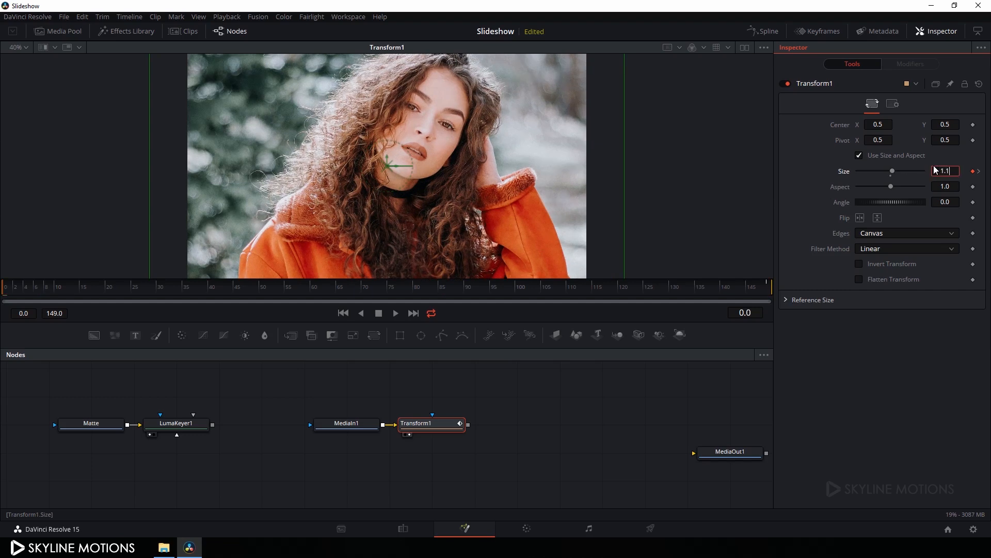
{"action": "type", "text": "1"}
{"action": "key", "text": "Tab"}
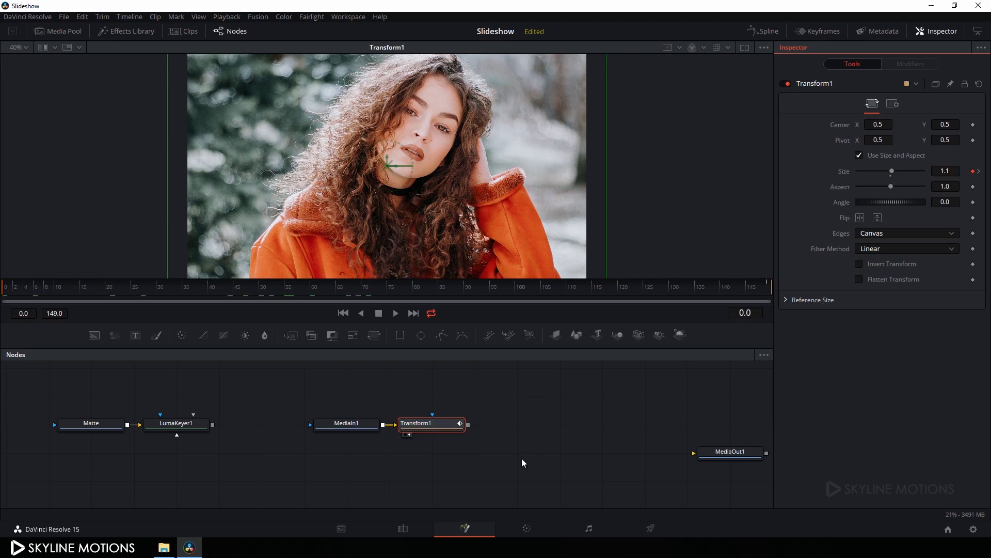
Add a Color Corrector above Transform1's level, feed it from Transform1, view its output, and set its saturation to 0
{"action": "left_click_drag", "start_coordinate": [504, 425], "coordinate": [415, 425]}
{"action": "left_click", "coordinate": [454, 414]}
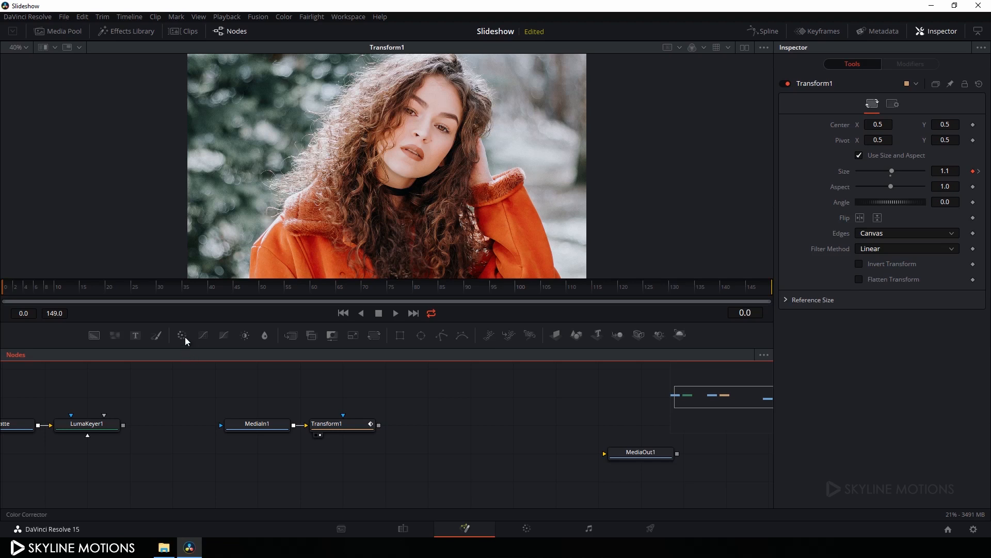
{"action": "left_click_drag", "start_coordinate": [185, 337], "coordinate": [446, 401]}
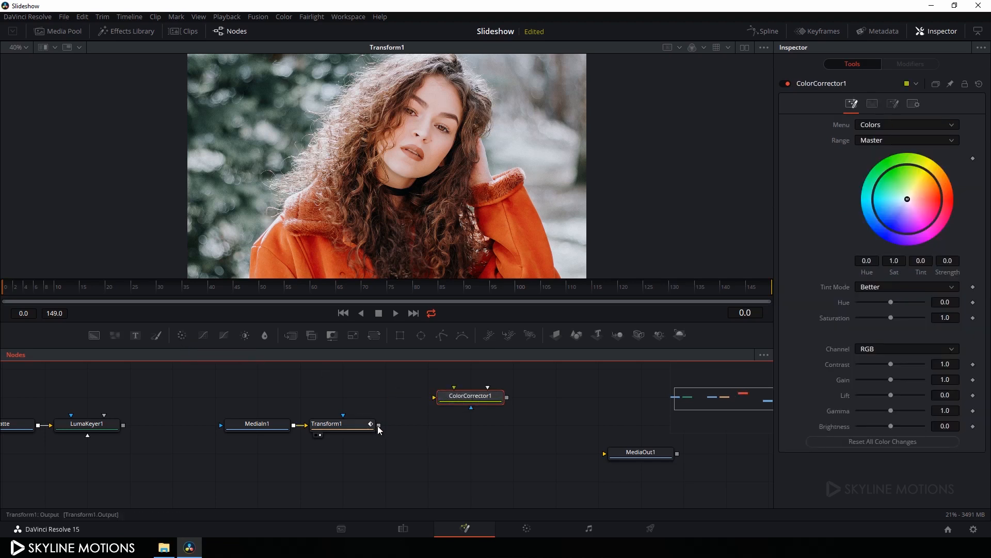
{"action": "left_click_drag", "start_coordinate": [378, 425], "coordinate": [469, 217]}
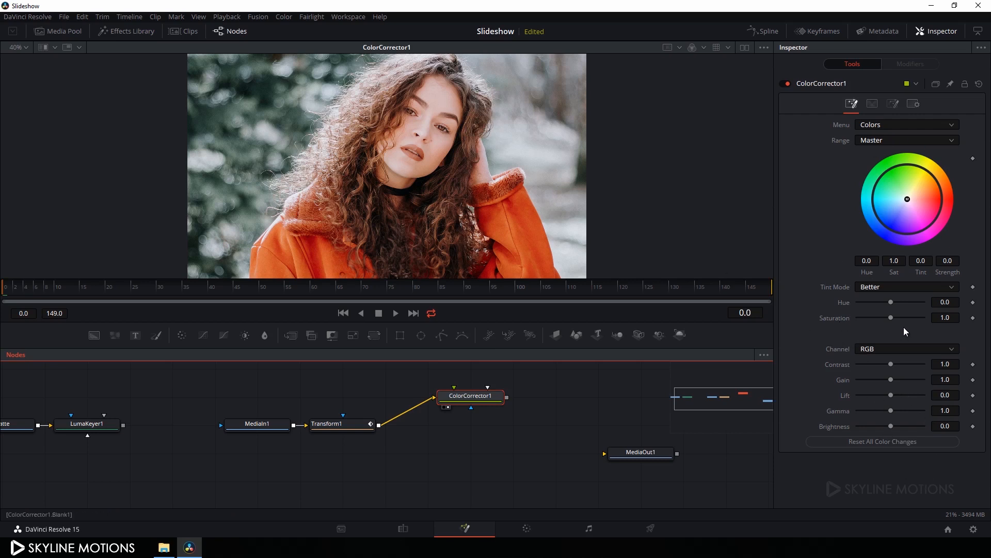
{"action": "left_click_drag", "start_coordinate": [890, 317], "coordinate": [847, 321]}
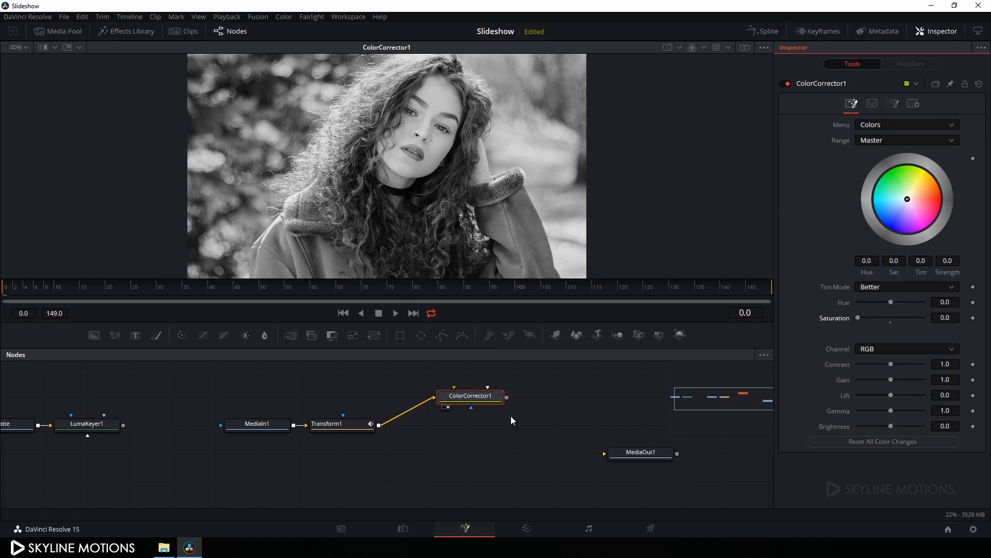
Add a Directional Blur (DrBl) node after ColorCorrector1 and show its output in the viewer
{"action": "left_click", "coordinate": [483, 398]}
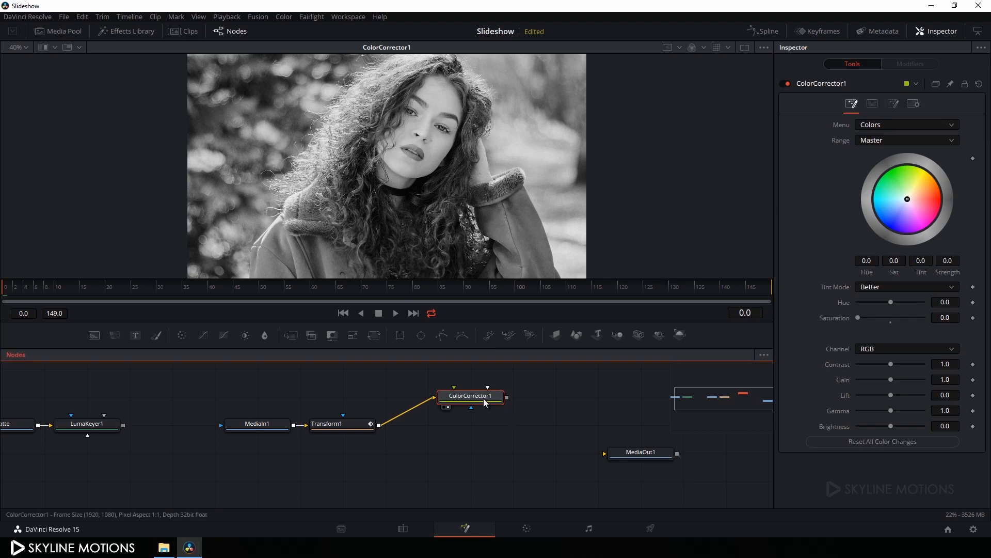
{"action": "key", "text": "shift+space"}
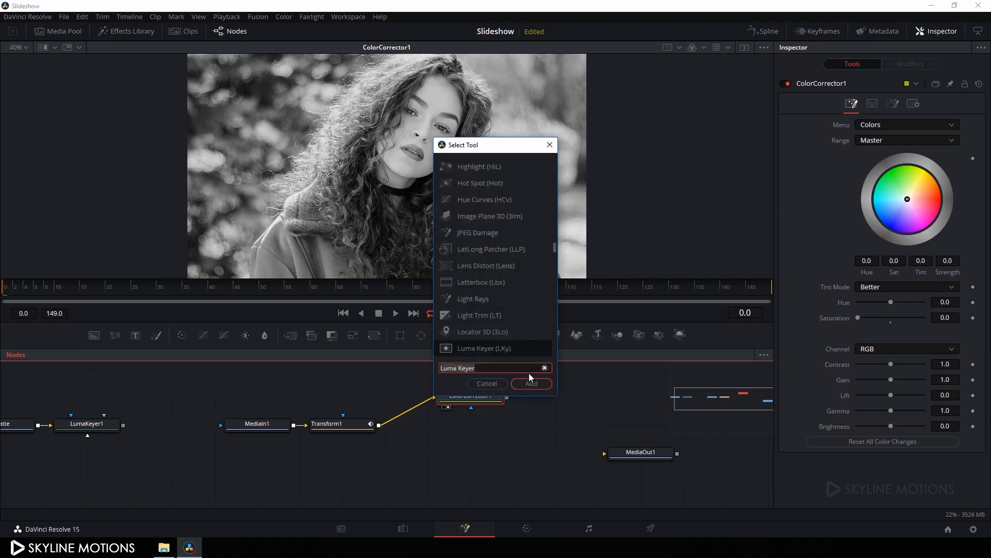
{"action": "left_click", "coordinate": [544, 368]}
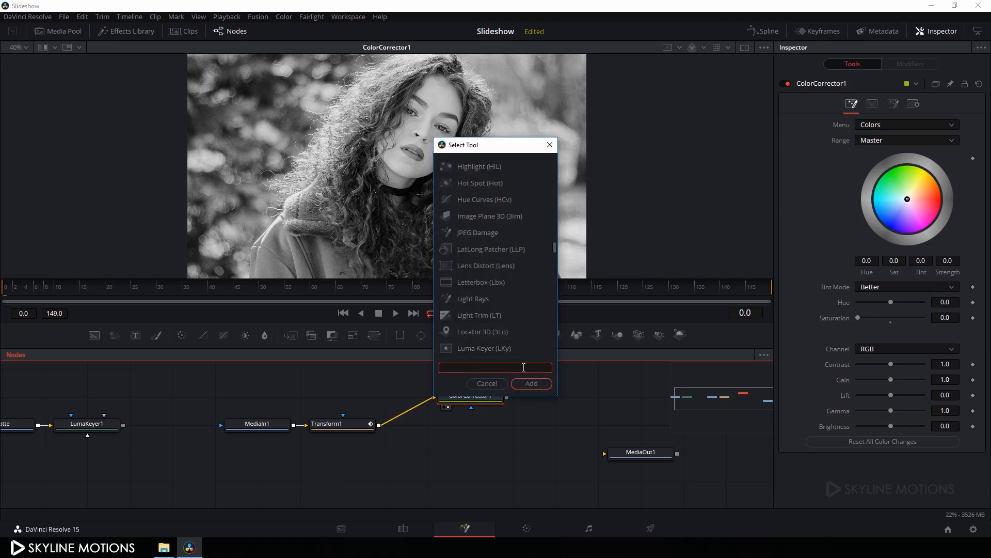
{"action": "type", "text": "dir"}
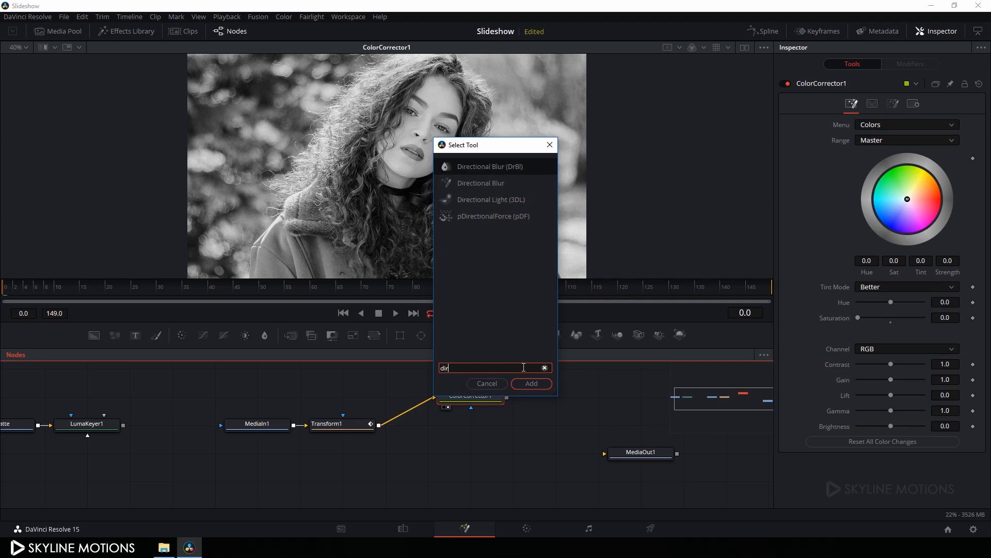
{"action": "type", "text": "ec"}
{"action": "left_click", "coordinate": [488, 168]}
{"action": "left_click", "coordinate": [532, 383]}
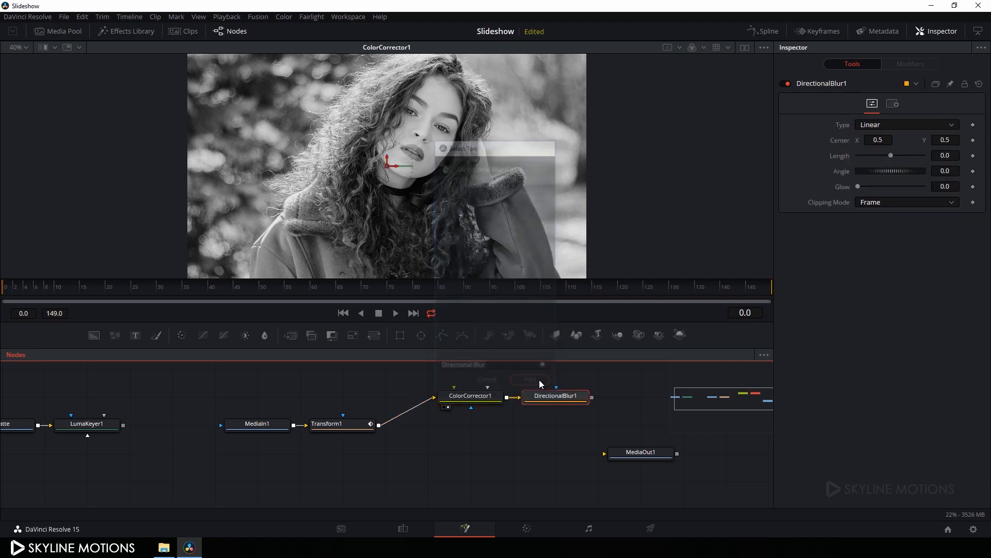
{"action": "left_click_drag", "start_coordinate": [540, 400], "coordinate": [540, 107]}
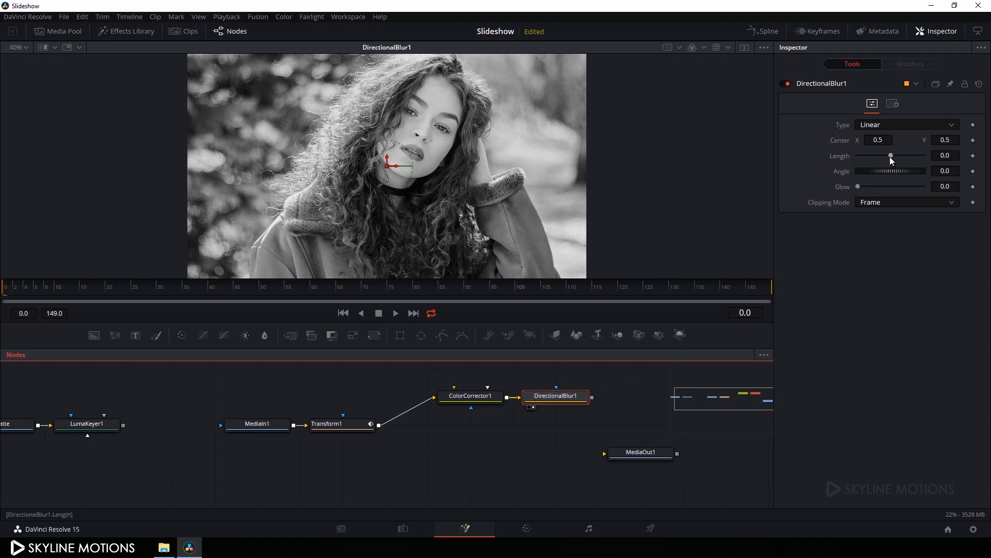
Set the Directional Blur length to 0.01
{"action": "left_click_drag", "start_coordinate": [890, 157], "coordinate": [895, 156]}
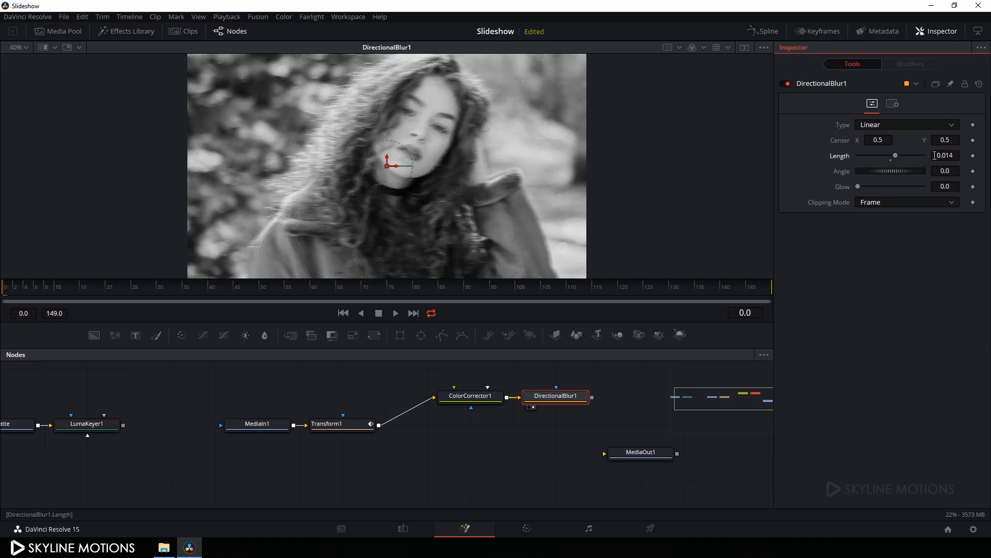
{"action": "left_click", "coordinate": [955, 155]}
{"action": "key", "text": "Tab"}
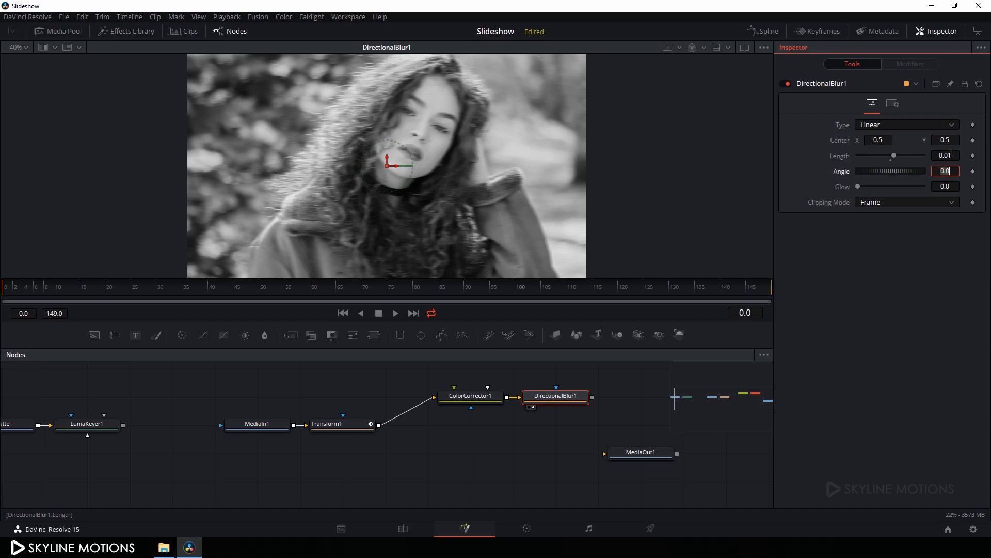
Move MediaOut1 farther away from DirectionalBlur1 to free up space in the node graph
{"action": "left_click_drag", "start_coordinate": [480, 459], "coordinate": [420, 448]}
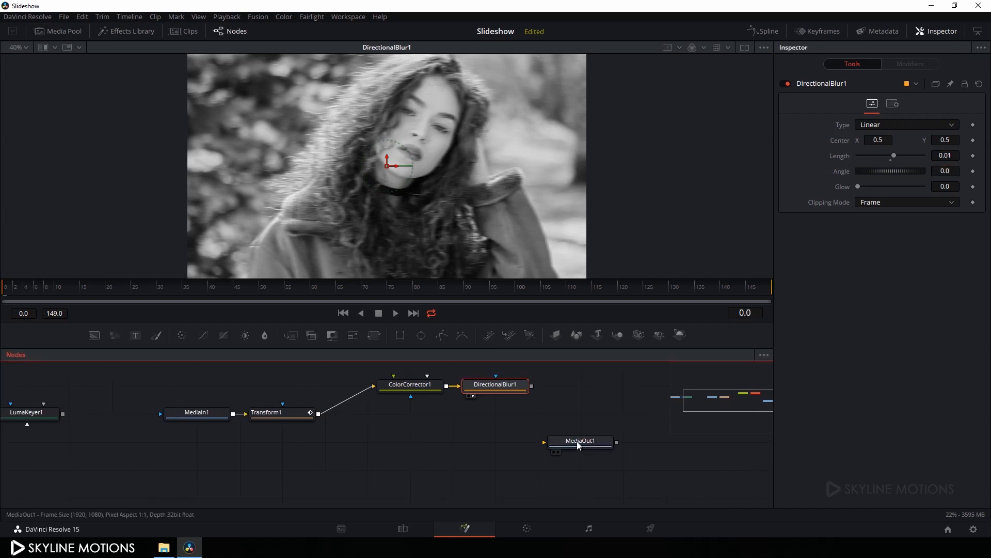
{"action": "left_click_drag", "start_coordinate": [577, 441], "coordinate": [713, 450]}
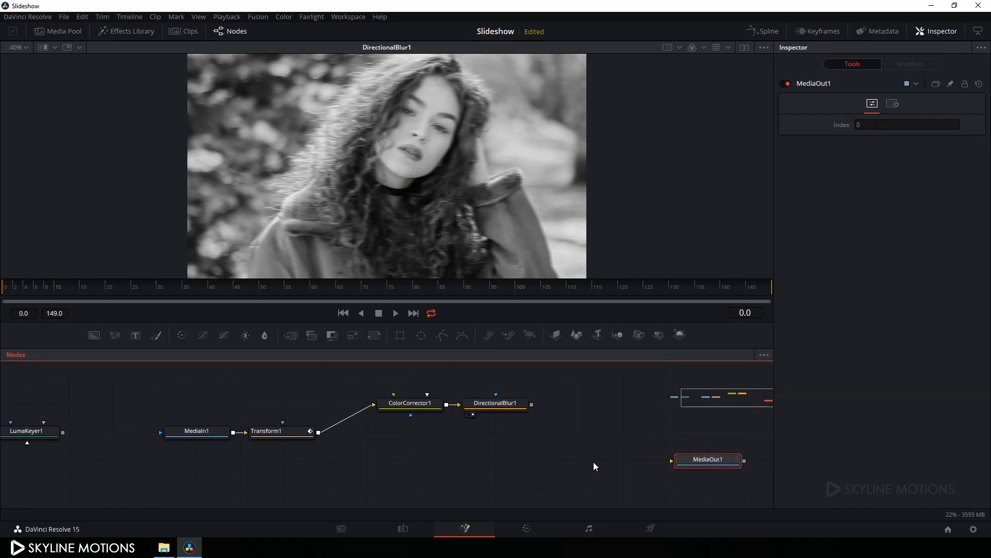
{"action": "left_click", "coordinate": [488, 461]}
{"action": "left_click_drag", "start_coordinate": [488, 461], "coordinate": [490, 455]}
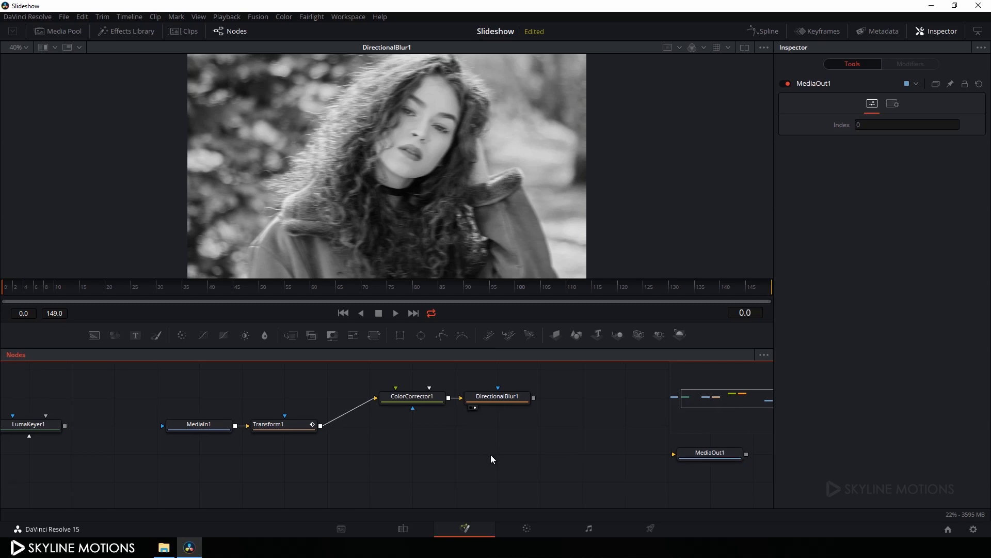
Add a Text node below ColorCorrector1, show it in the viewer, and enter "DAVINCI RESOLVE 15" and "TUTORIAL" on two lines
{"action": "left_click", "coordinate": [135, 336]}
{"action": "left_click_drag", "start_coordinate": [563, 459], "coordinate": [442, 120]}
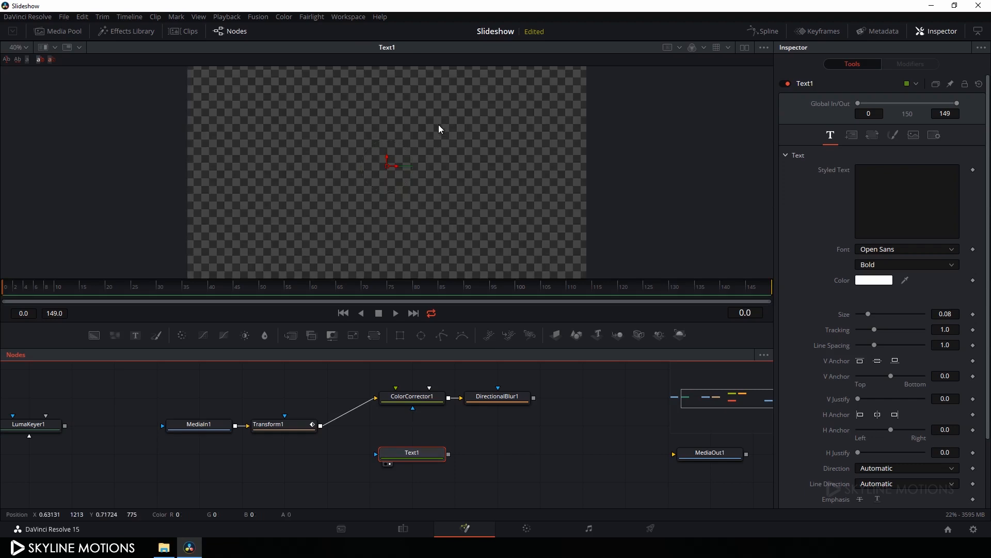
{"action": "left_click", "coordinate": [883, 184]}
{"action": "type", "text": "DAVINCI RESOLVE 15"}
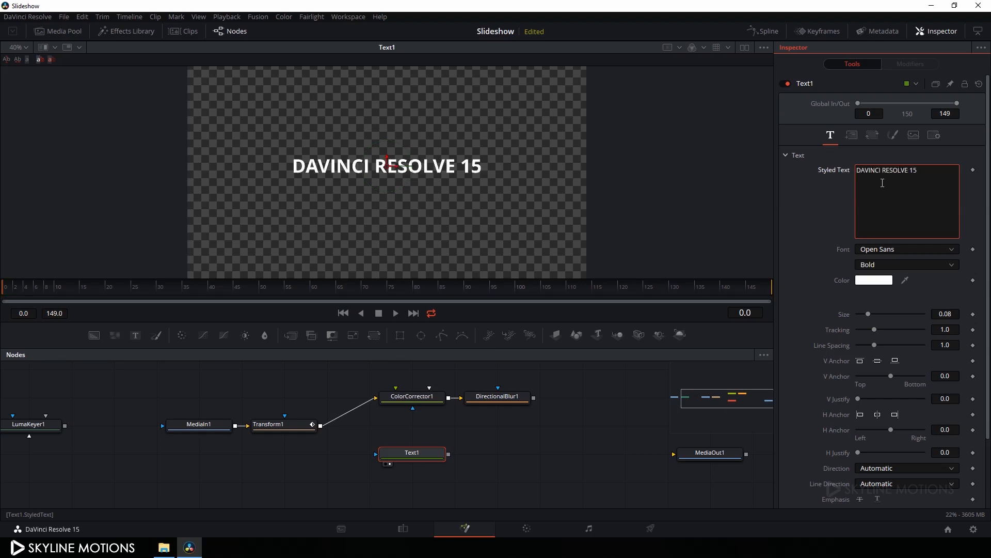
{"action": "key", "text": "Return"}
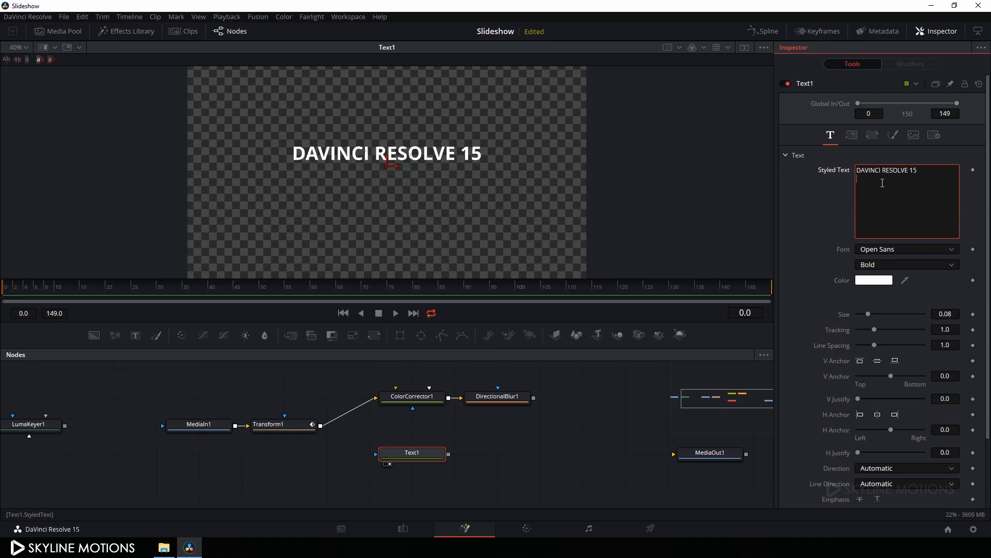
{"action": "type", "text": "TUTORIAL"}
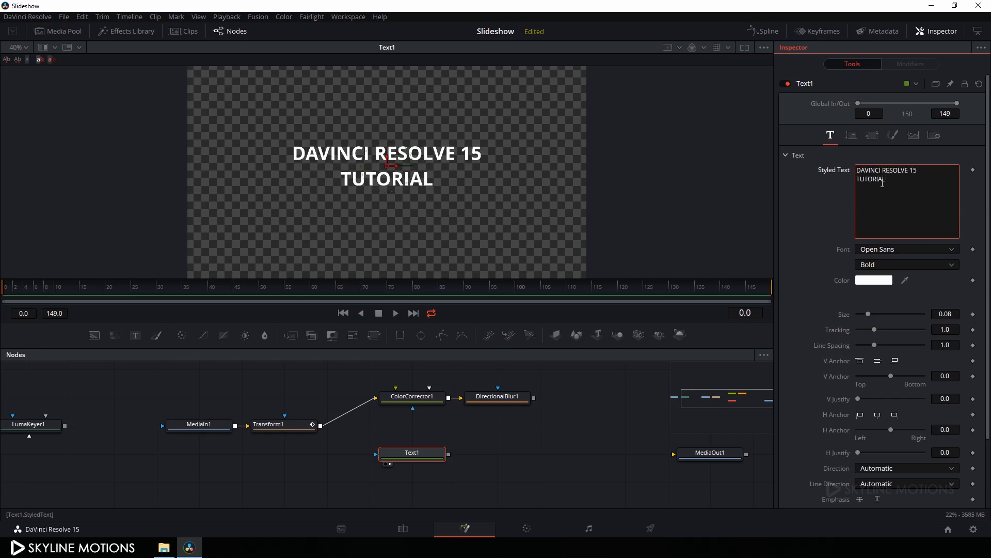
Change the title text's font to Century Gothic
{"action": "left_click", "coordinate": [906, 250]}
{"action": "scroll", "coordinate": [889, 357], "scroll_direction": "up", "scroll_amount": 20}
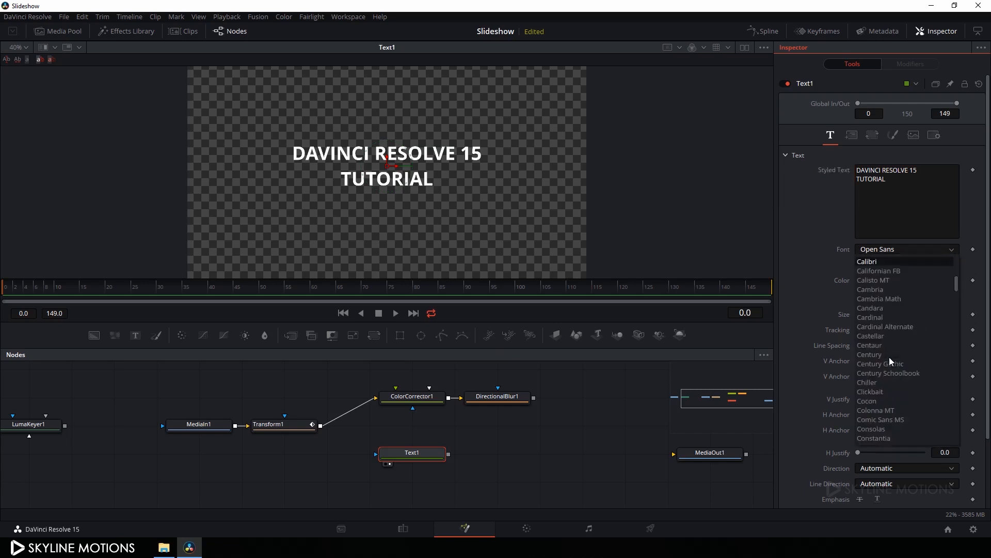
{"action": "left_click", "coordinate": [901, 365]}
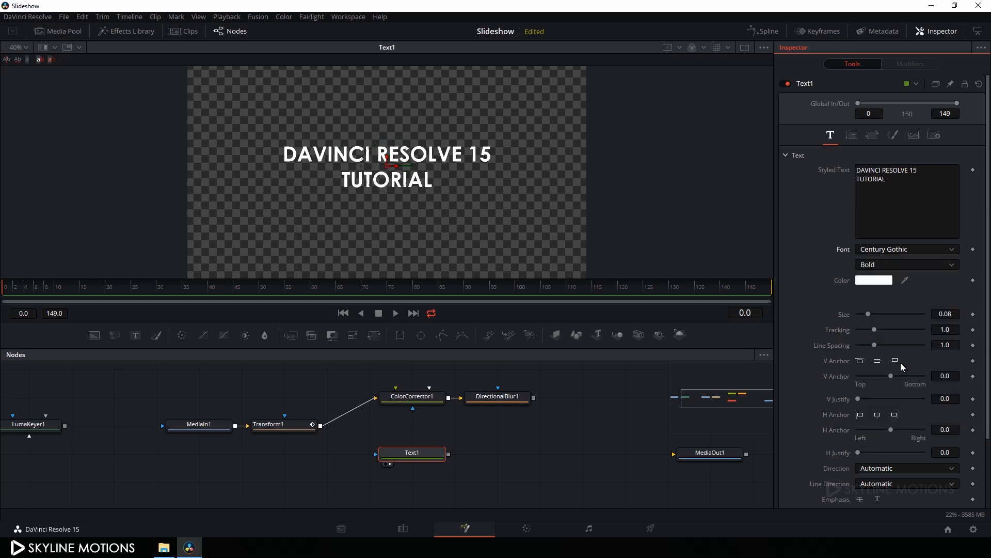
Add a Character Level Styling modifier to the title text and enlarge the "TUTORIAL" line to a size of 0.173
{"action": "right_click", "coordinate": [892, 197]}
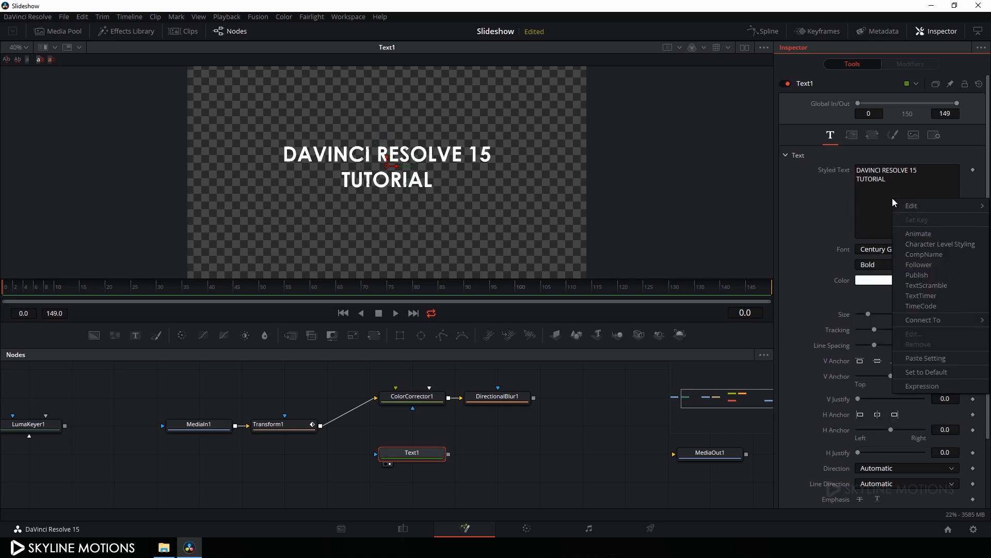
{"action": "left_click", "coordinate": [921, 246]}
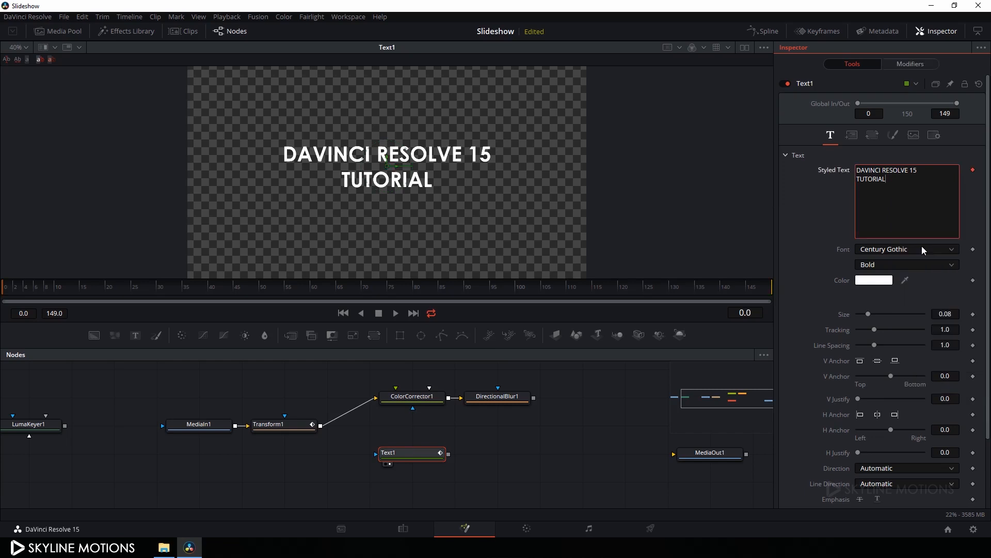
{"action": "left_click", "coordinate": [911, 65]}
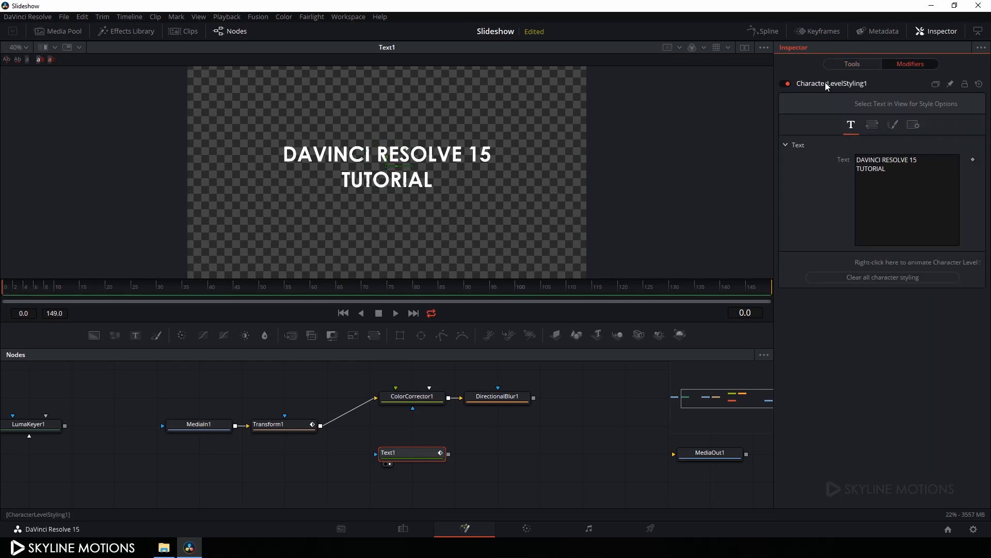
{"action": "left_click_drag", "start_coordinate": [311, 203], "coordinate": [454, 166]}
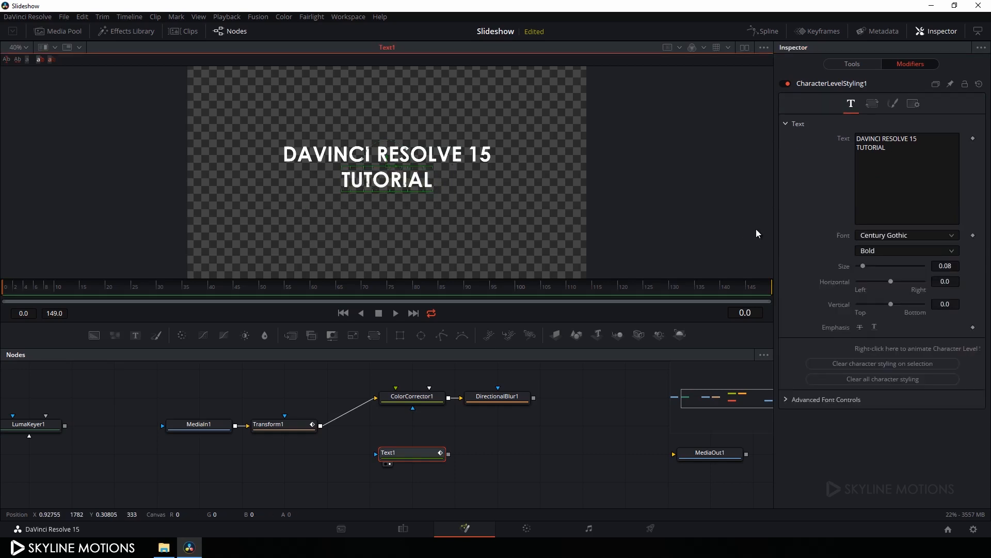
{"action": "left_click_drag", "start_coordinate": [862, 268], "coordinate": [870, 267]}
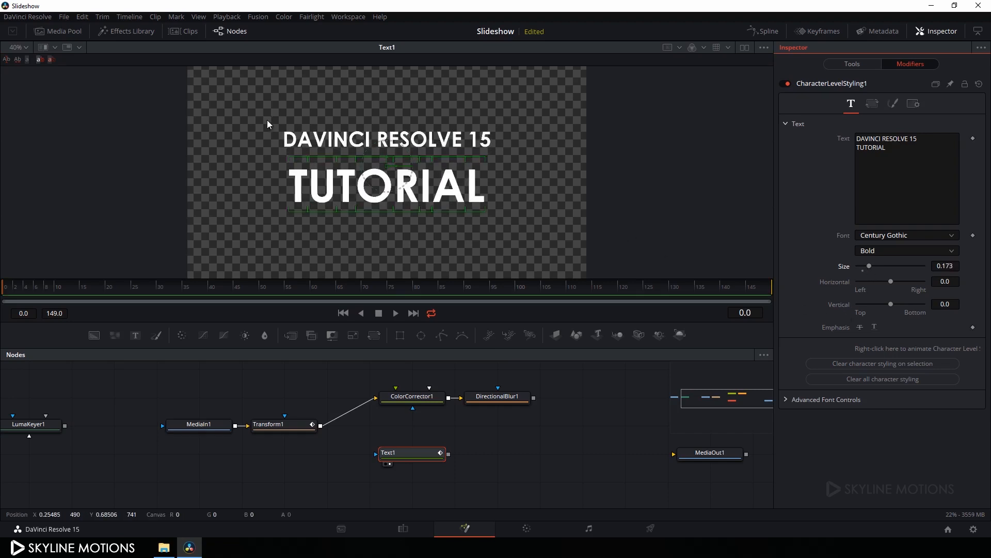
Style the "DAVINCI RESOLVE 15" line with the Regular weight and a size of 0.063
{"action": "left_click_drag", "start_coordinate": [266, 118], "coordinate": [518, 156]}
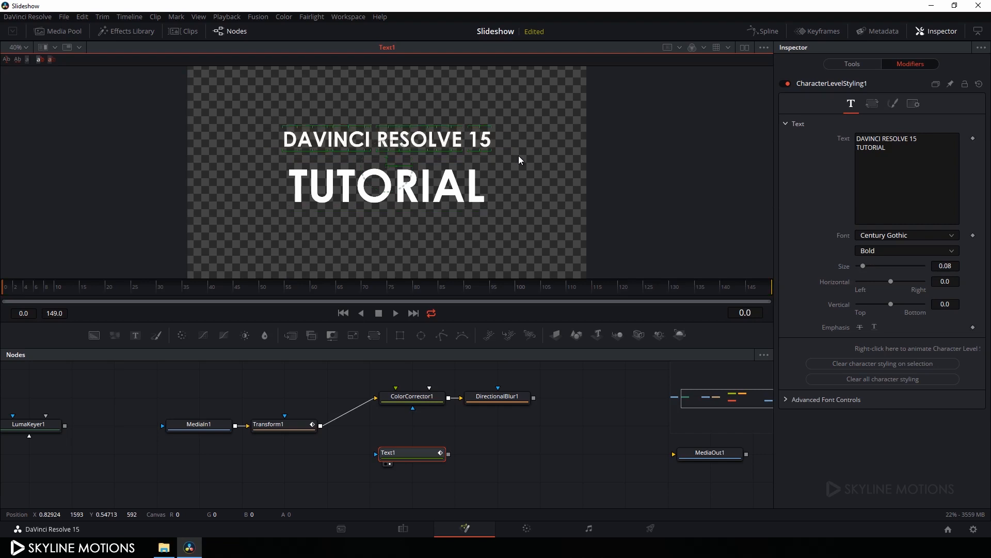
{"action": "left_click", "coordinate": [878, 250]}
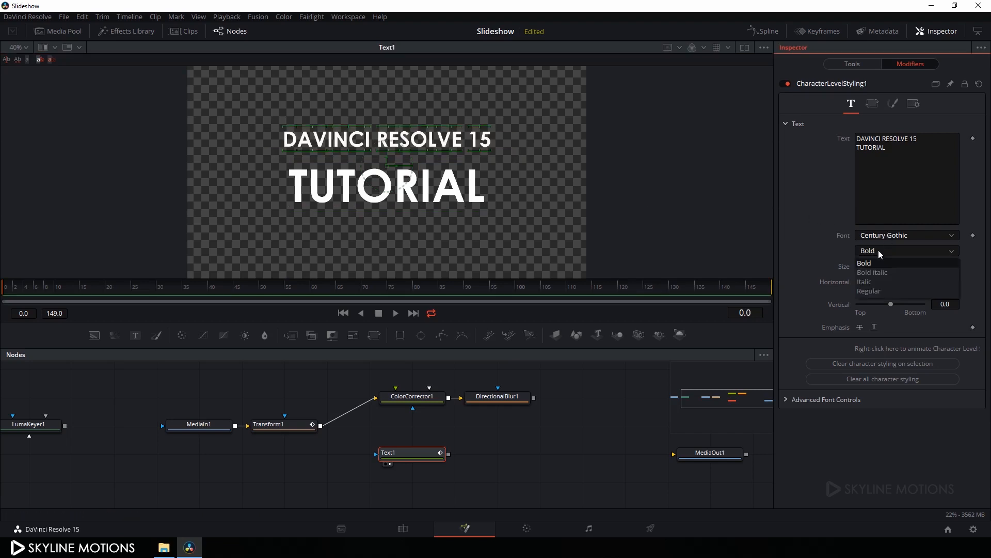
{"action": "left_click", "coordinate": [877, 291]}
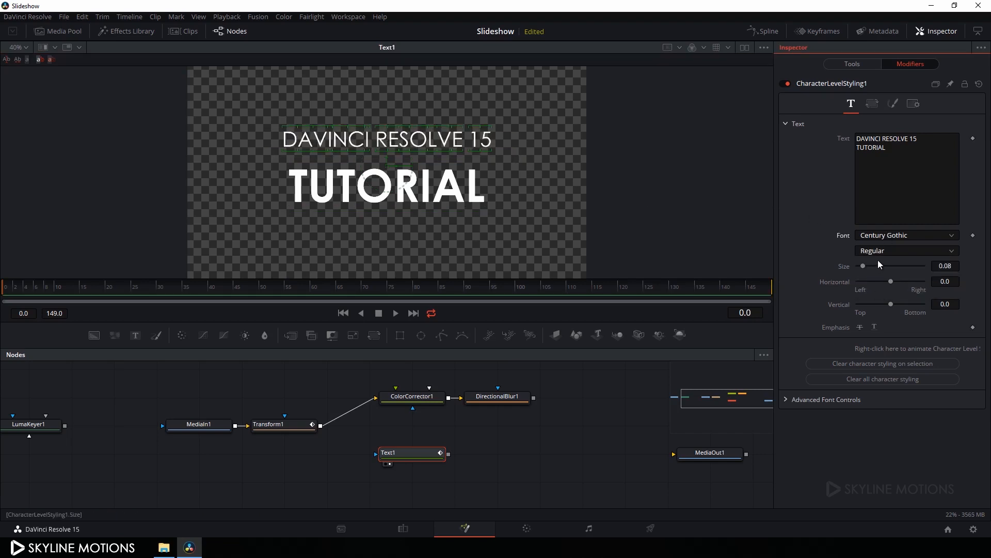
{"action": "left_click_drag", "start_coordinate": [863, 268], "coordinate": [862, 267]}
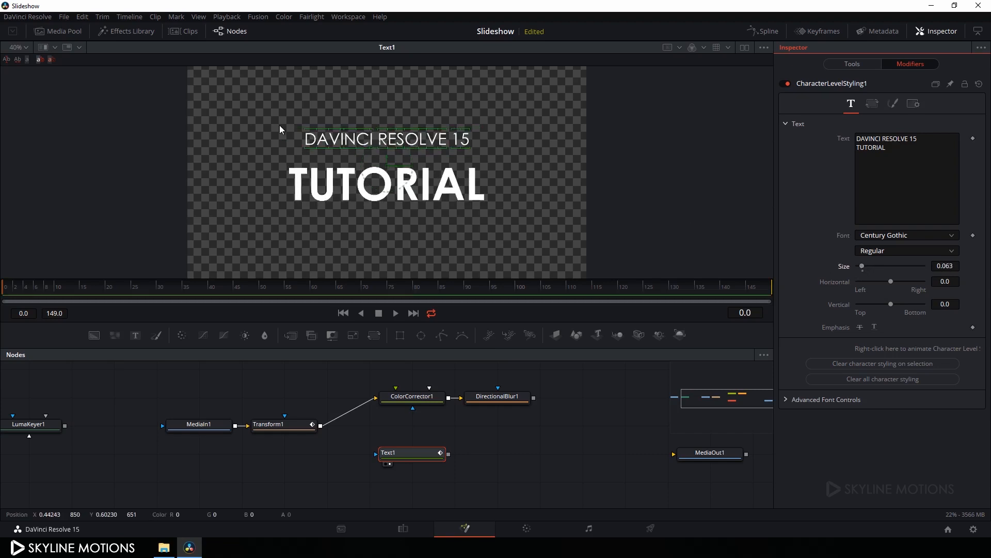
Select both title lines and reduce their line spacing to 0.756 in the character-level transform settings
{"action": "left_click_drag", "start_coordinate": [239, 108], "coordinate": [550, 231]}
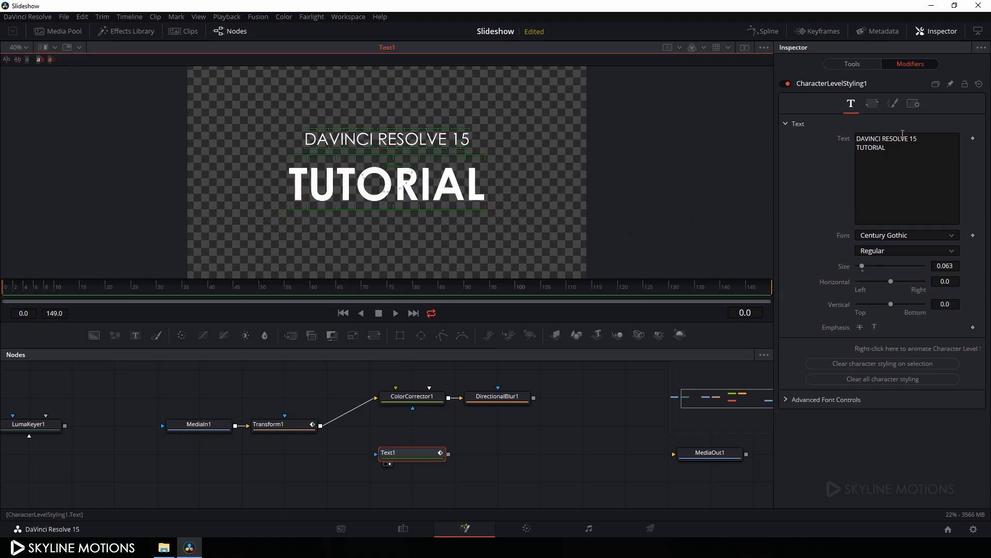
{"action": "left_click", "coordinate": [871, 106]}
{"action": "left_click", "coordinate": [863, 139]}
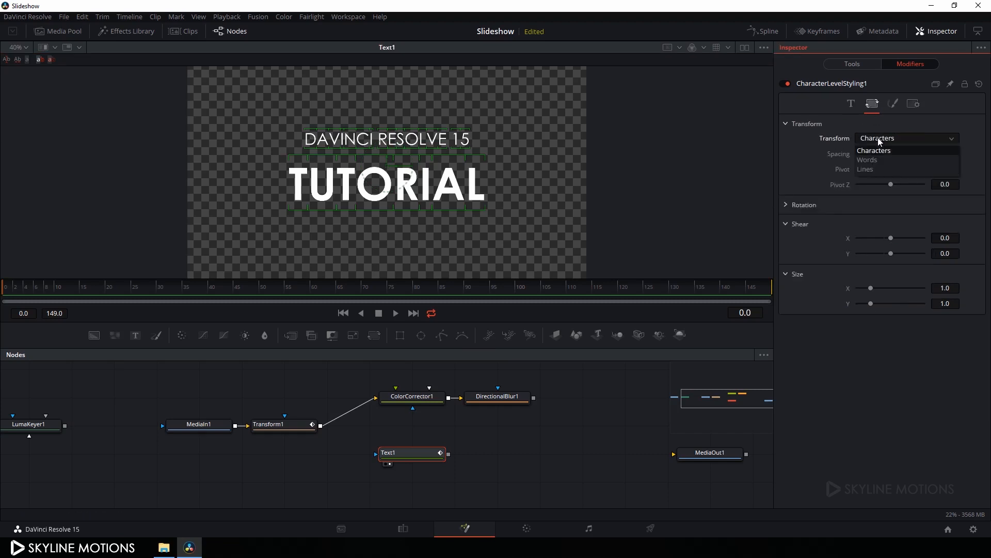
{"action": "left_click", "coordinate": [871, 171]}
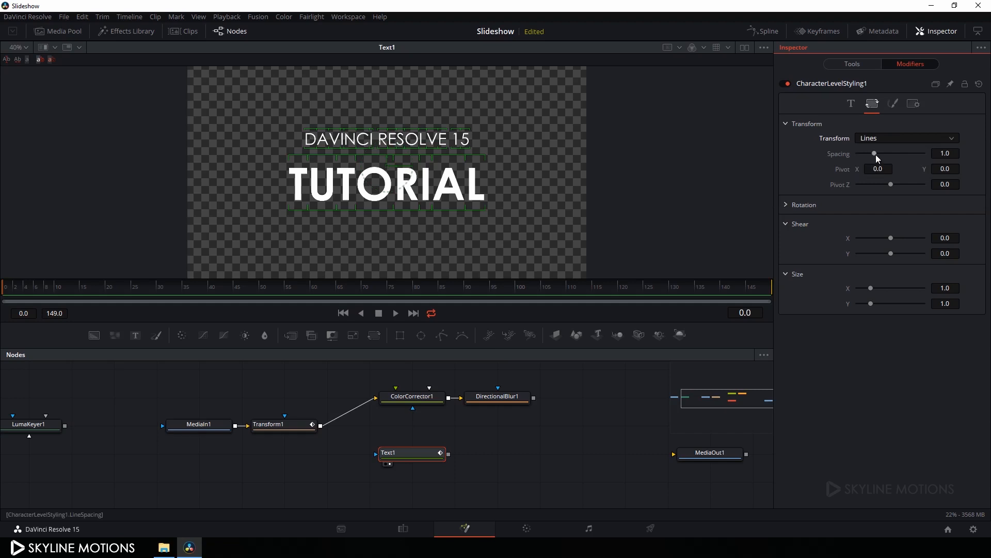
{"action": "left_click_drag", "start_coordinate": [875, 153], "coordinate": [872, 150]}
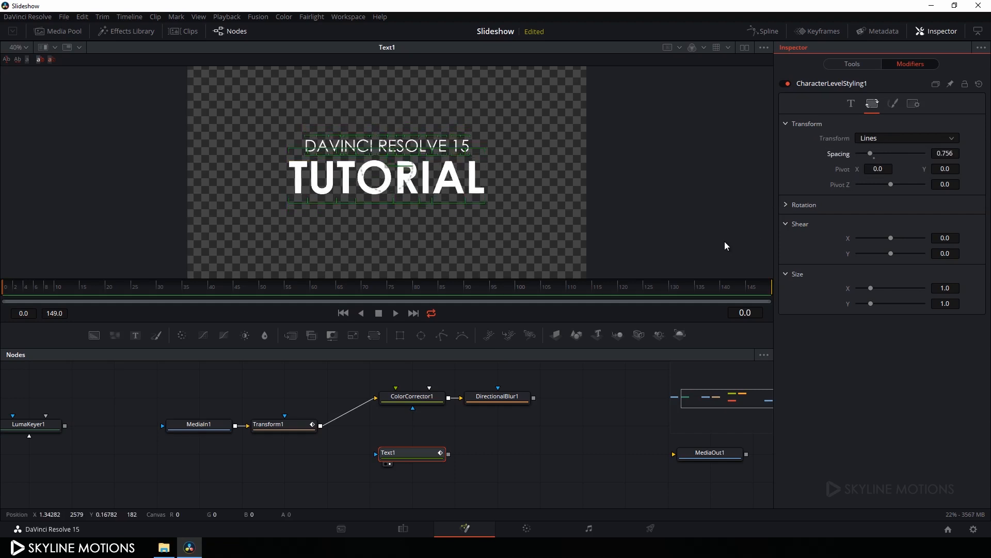
Add a Transform node after Text1 and show its output in the viewer, keeping its size at 1.0
{"action": "left_click", "coordinate": [517, 425]}
{"action": "left_click", "coordinate": [515, 425]}
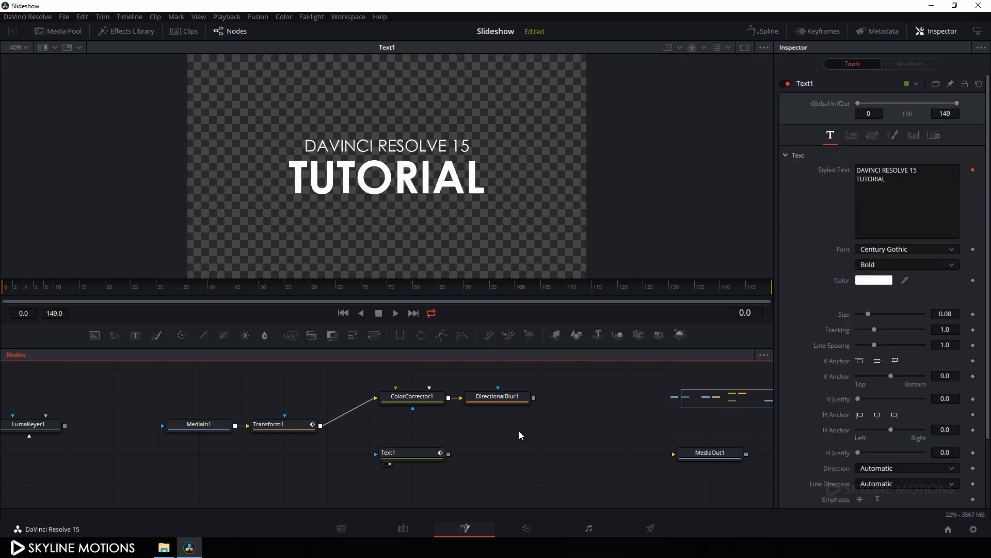
{"action": "left_click_drag", "start_coordinate": [513, 438], "coordinate": [482, 427]}
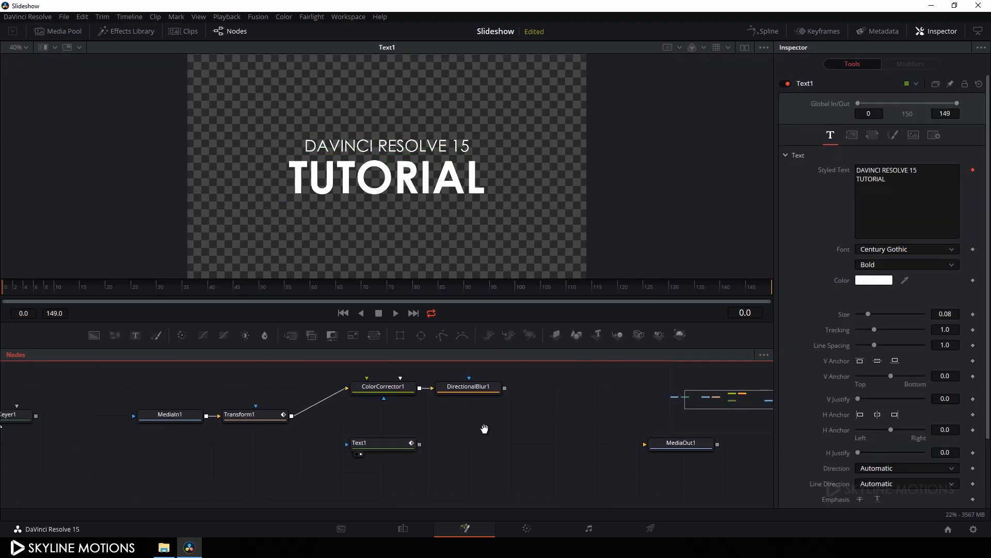
{"action": "left_click", "coordinate": [379, 446]}
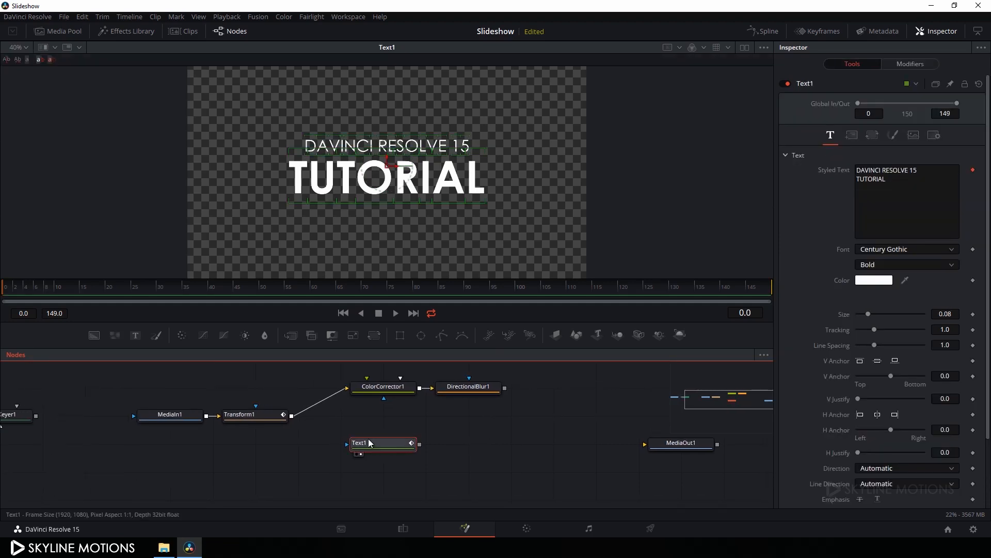
{"action": "left_click", "coordinate": [376, 336]}
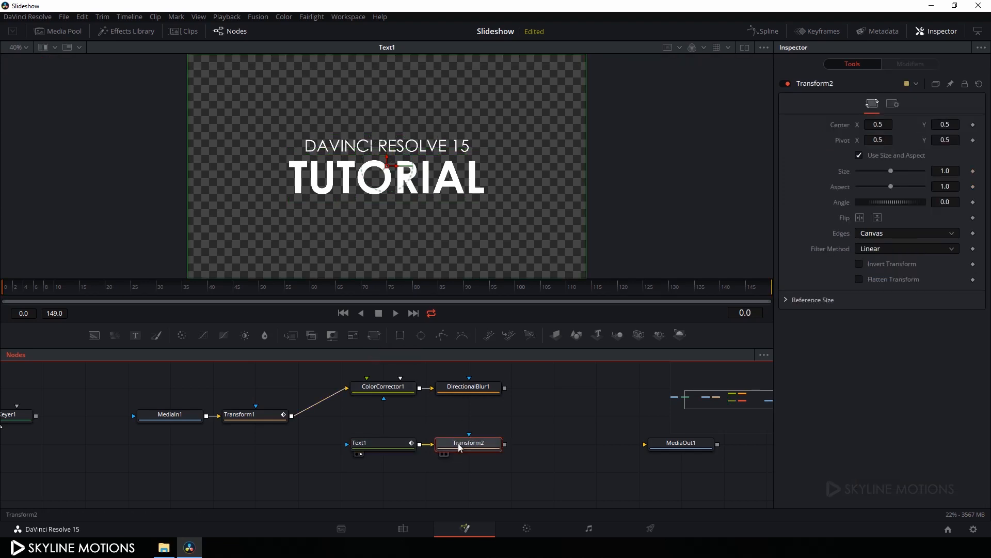
{"action": "key", "text": "1"}
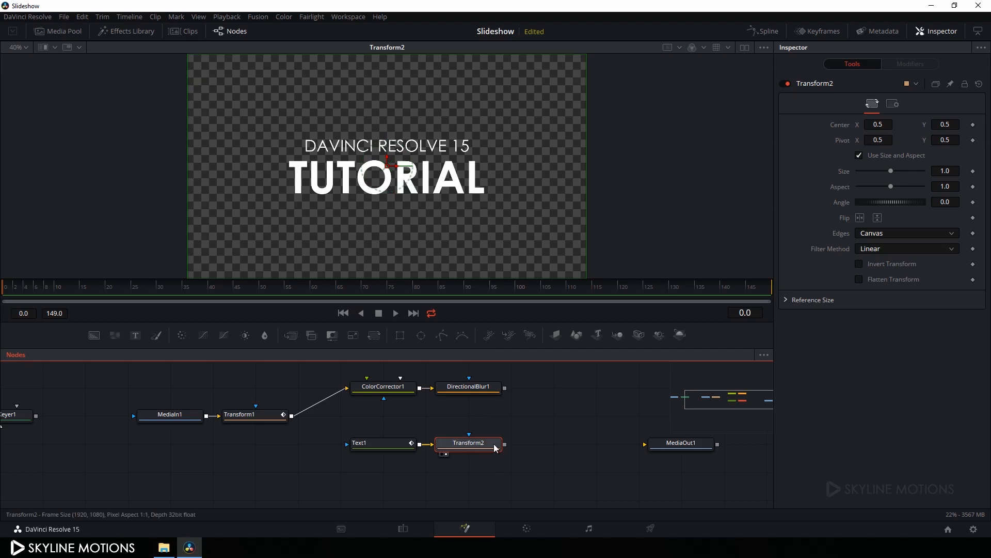
{"action": "left_click_drag", "start_coordinate": [891, 171], "coordinate": [892, 170]}
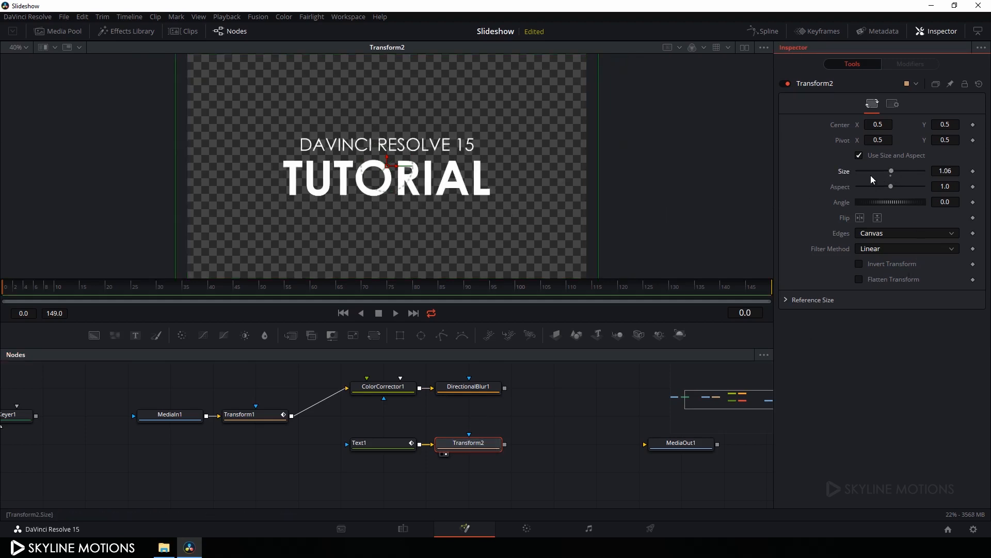
{"action": "double_click", "coordinate": [892, 175]}
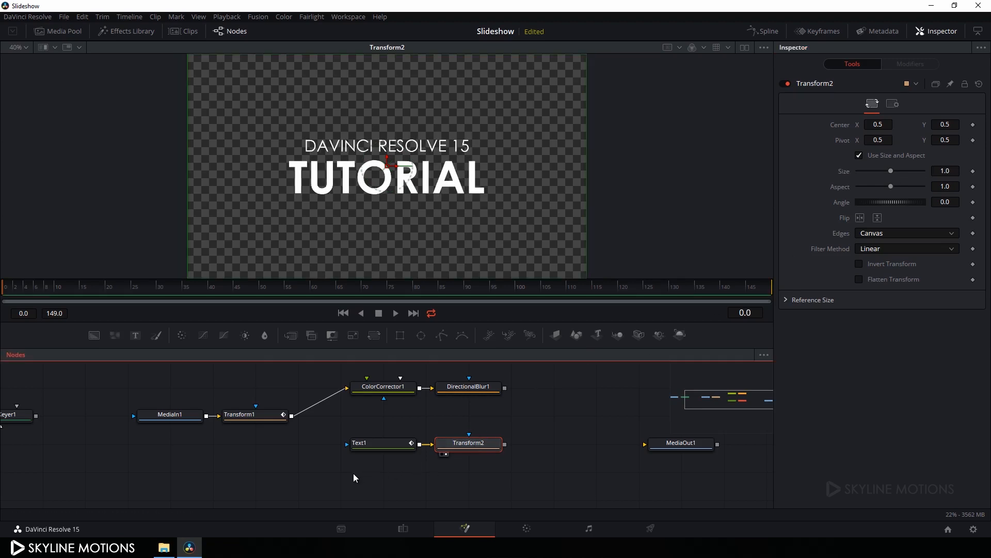
Move the Text1 and Transform2 nodes together so they sit below MediaIn1 and Transform1
{"action": "left_click_drag", "start_coordinate": [353, 474], "coordinate": [266, 468]}
{"action": "left_click_drag", "start_coordinate": [339, 458], "coordinate": [351, 438]}
{"action": "left_click", "coordinate": [360, 433]}
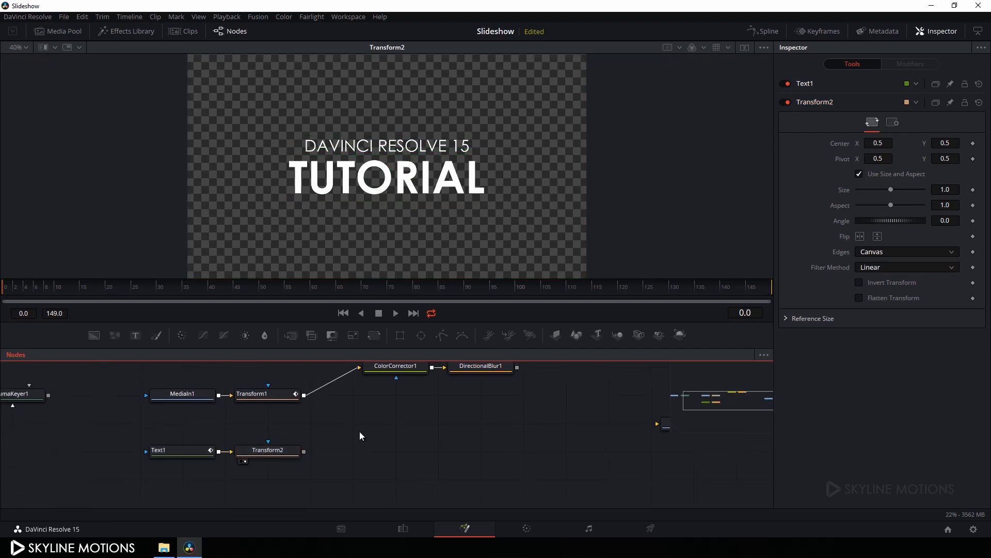
Add a Merge node that combines the Transform1 photo with the Transform2 title, place it after Transform2, and view it
{"action": "left_click", "coordinate": [290, 336]}
{"action": "left_click_drag", "start_coordinate": [364, 431], "coordinate": [304, 395]}
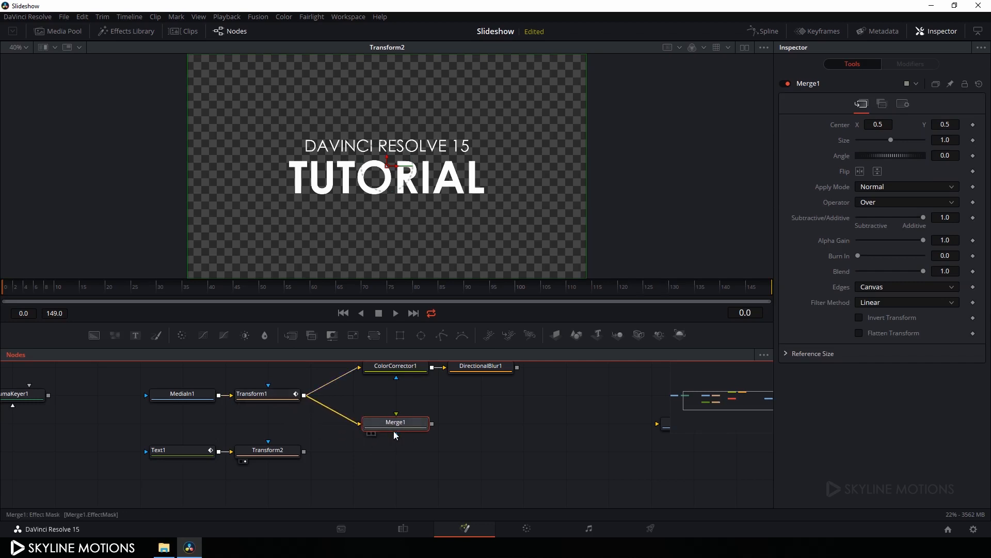
{"action": "left_click_drag", "start_coordinate": [396, 413], "coordinate": [270, 451]}
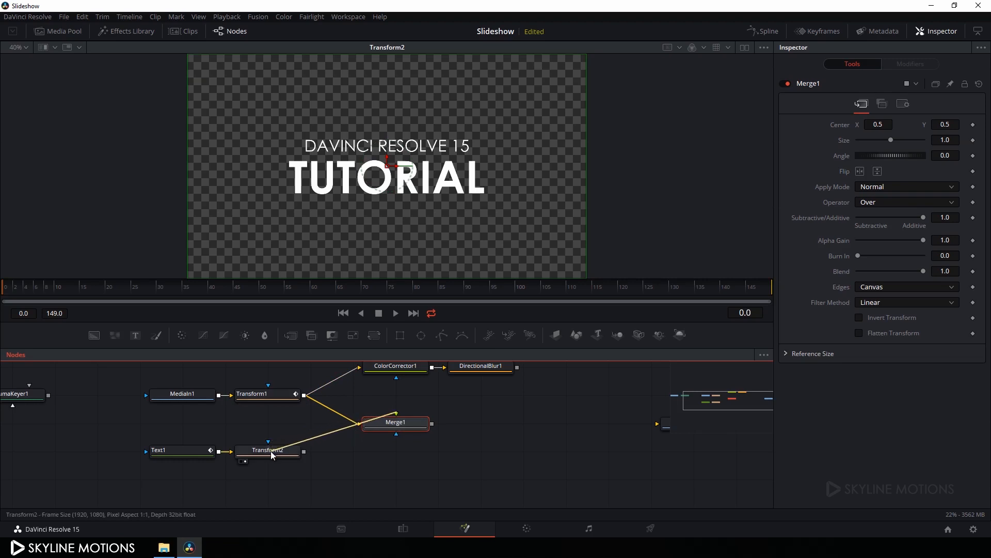
{"action": "left_click_drag", "start_coordinate": [386, 425], "coordinate": [374, 177]}
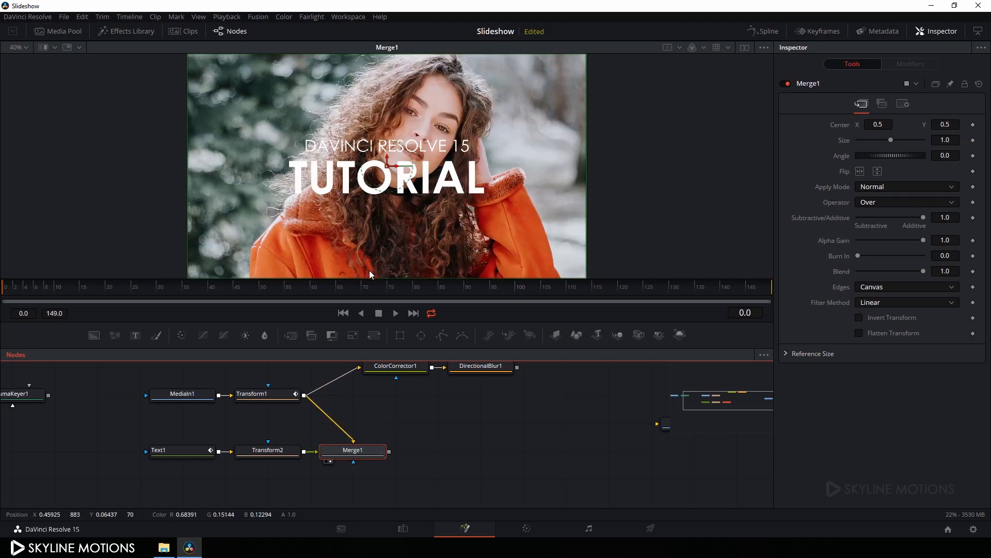
Scale the title to 0.69 in Transform2 and reposition it over the photo at about X 0.655, Y 0.275
{"action": "left_click", "coordinate": [273, 449]}
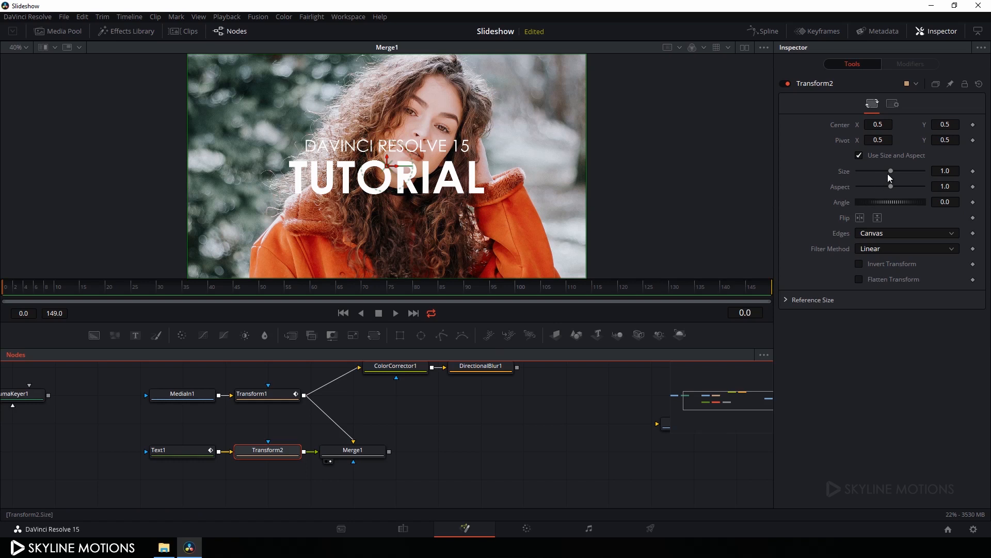
{"action": "left_click_drag", "start_coordinate": [890, 173], "coordinate": [880, 169]}
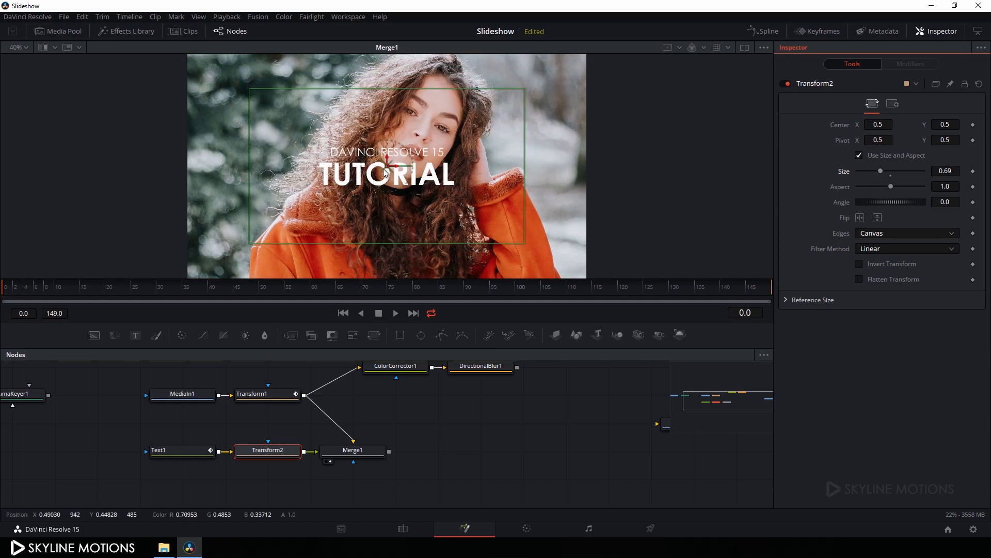
{"action": "left_click_drag", "start_coordinate": [388, 167], "coordinate": [450, 219]}
{"action": "left_click", "coordinate": [430, 427]}
Show DirectionalBlur1 in the viewer and move the Matte and LumaKeyer1 nodes above ColorCorrector1 and DirectionalBlur1
{"action": "left_click_drag", "start_coordinate": [498, 424], "coordinate": [457, 429]}
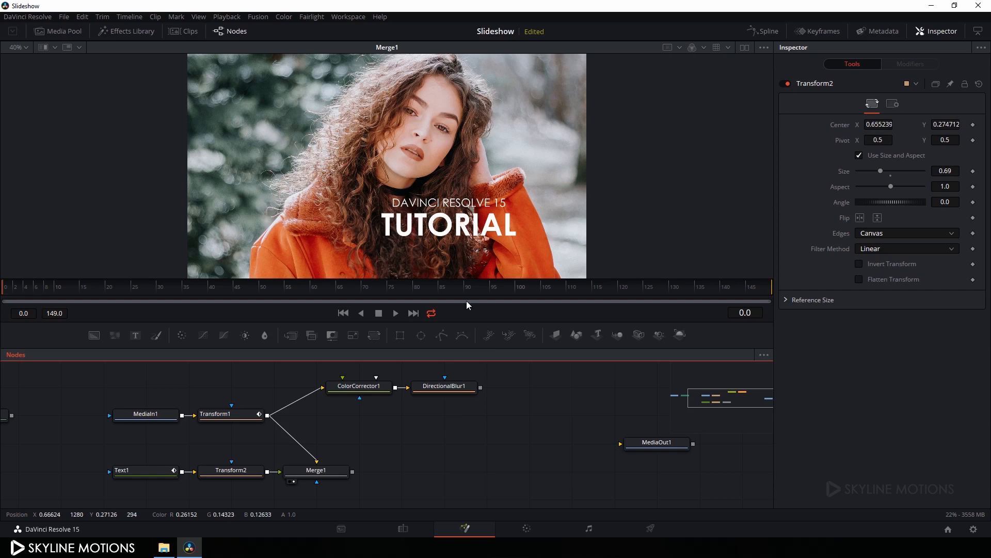
{"action": "left_click_drag", "start_coordinate": [448, 386], "coordinate": [467, 166]}
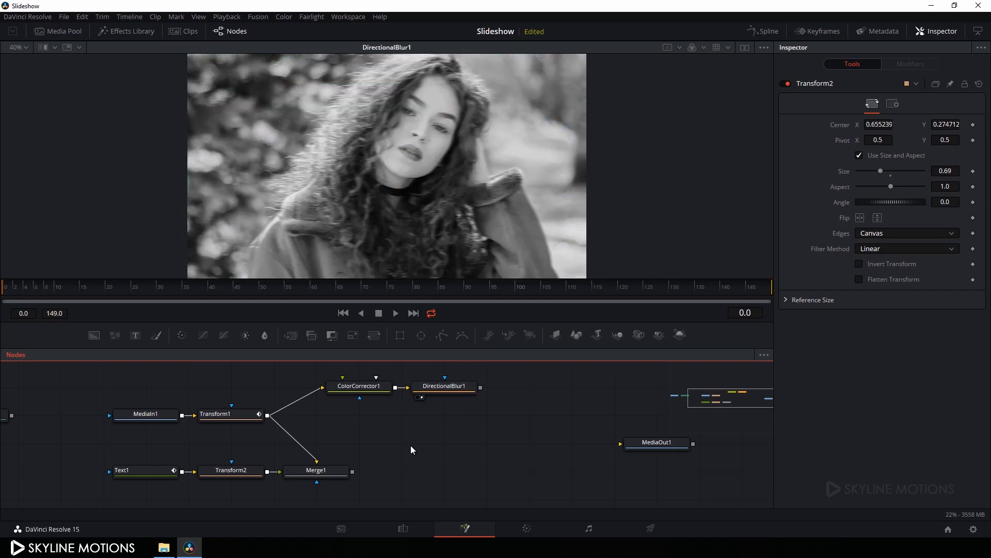
{"action": "left_click_drag", "start_coordinate": [411, 448], "coordinate": [561, 441]}
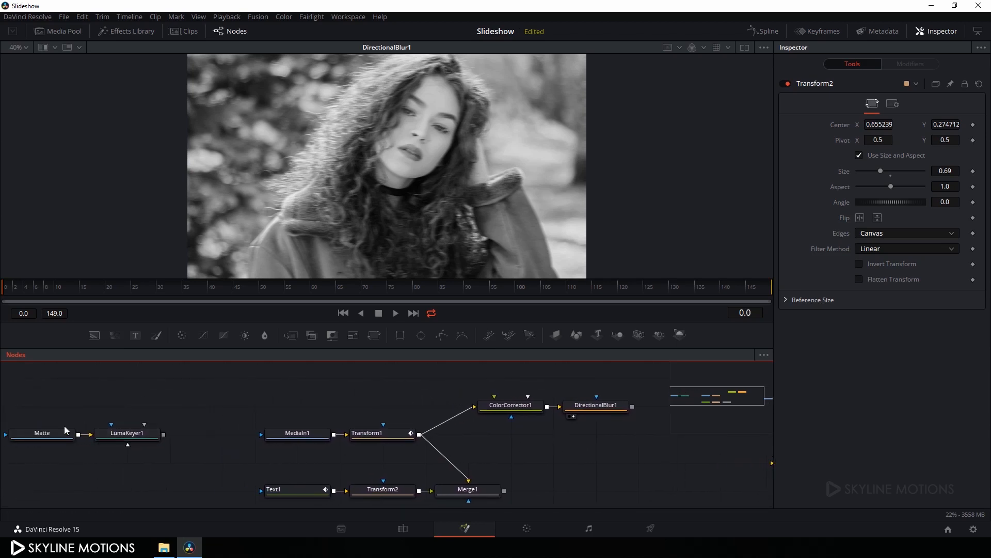
{"action": "left_click_drag", "start_coordinate": [35, 409], "coordinate": [345, 427]}
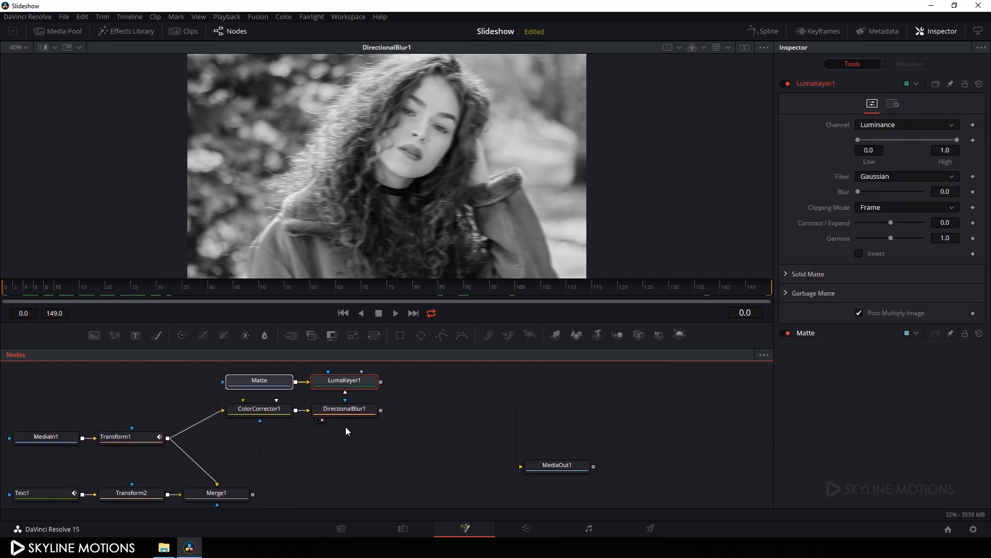
Add an unconnected second Merge node beyond DirectionalBlur1 and move MediaOut1 farther away to make room
{"action": "left_click", "coordinate": [399, 385]}
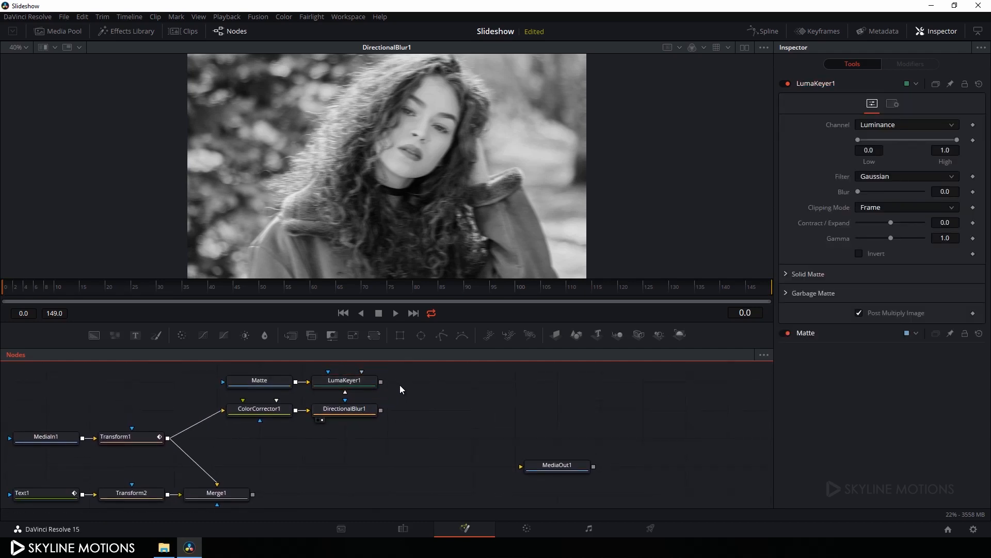
{"action": "left_click", "coordinate": [292, 336]}
{"action": "left_click_drag", "start_coordinate": [410, 388], "coordinate": [461, 415]}
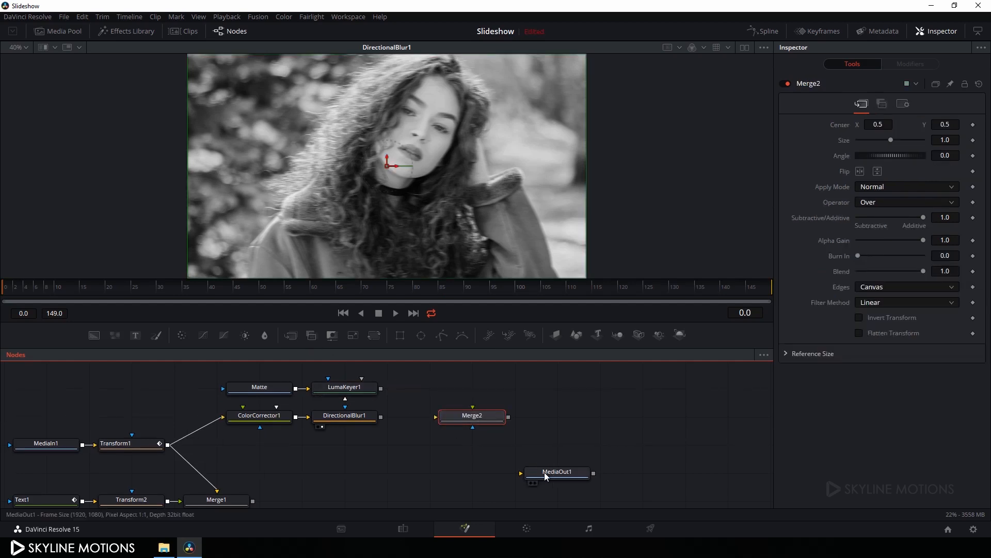
{"action": "left_click_drag", "start_coordinate": [550, 463], "coordinate": [707, 463]}
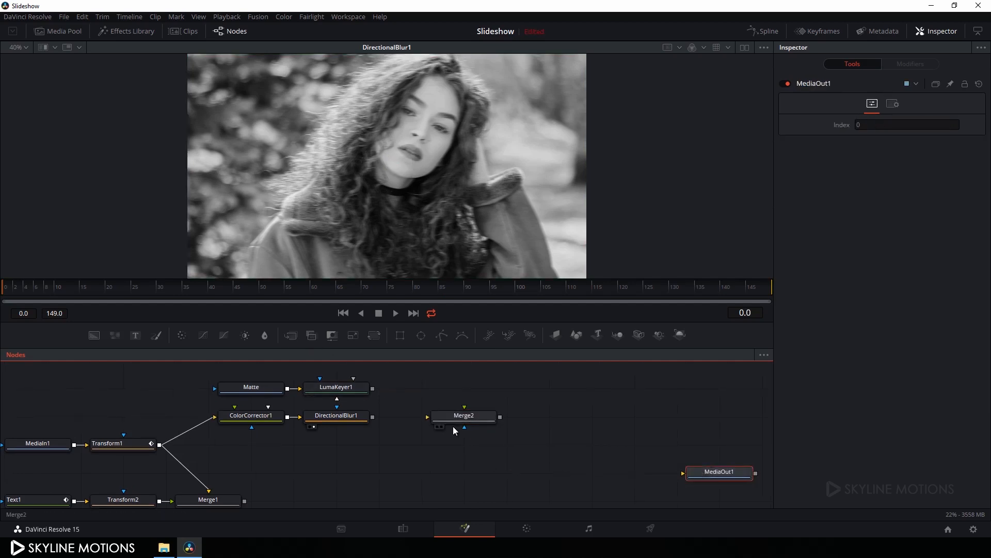
Connect LumaKeyer1 as background and DirectionalBlur1 as foreground of Merge2, place Merge2 right after DirectionalBlur1, and view it
{"action": "left_click_drag", "start_coordinate": [429, 417], "coordinate": [372, 388]}
{"action": "left_click_drag", "start_coordinate": [468, 408], "coordinate": [331, 417]}
{"action": "left_click_drag", "start_coordinate": [436, 416], "coordinate": [419, 417]}
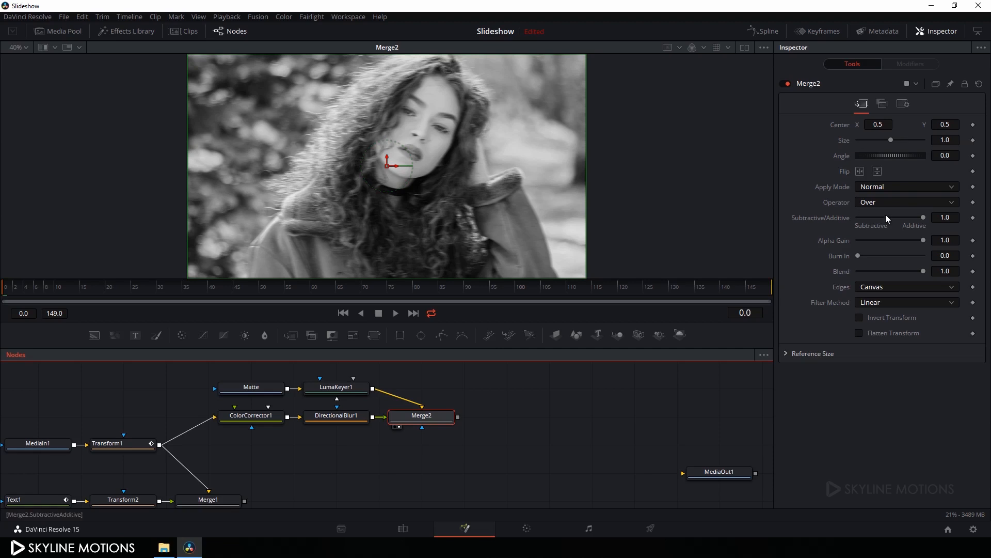
Set Merge2's operator to In and preview the masked background at frame 44
{"action": "left_click", "coordinate": [876, 203]}
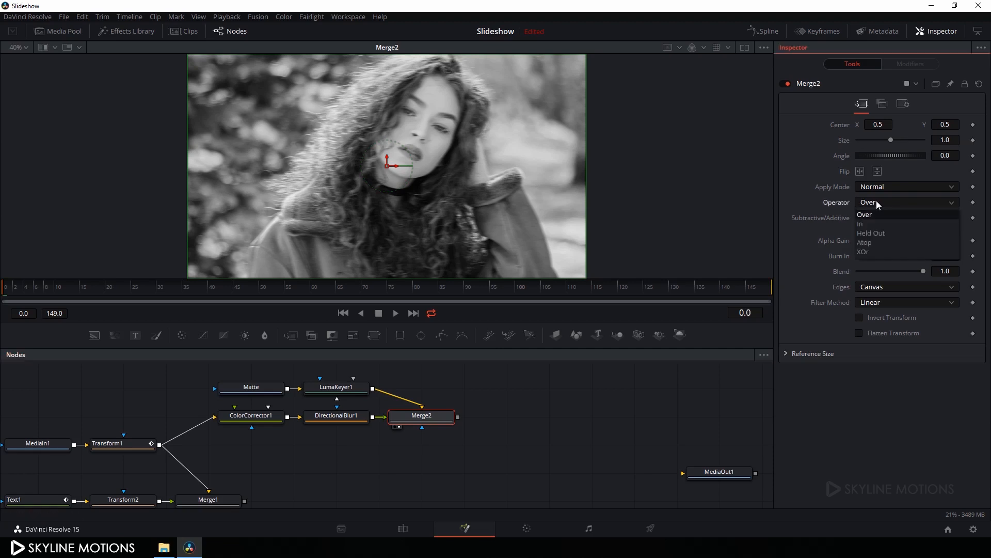
{"action": "left_click", "coordinate": [869, 221]}
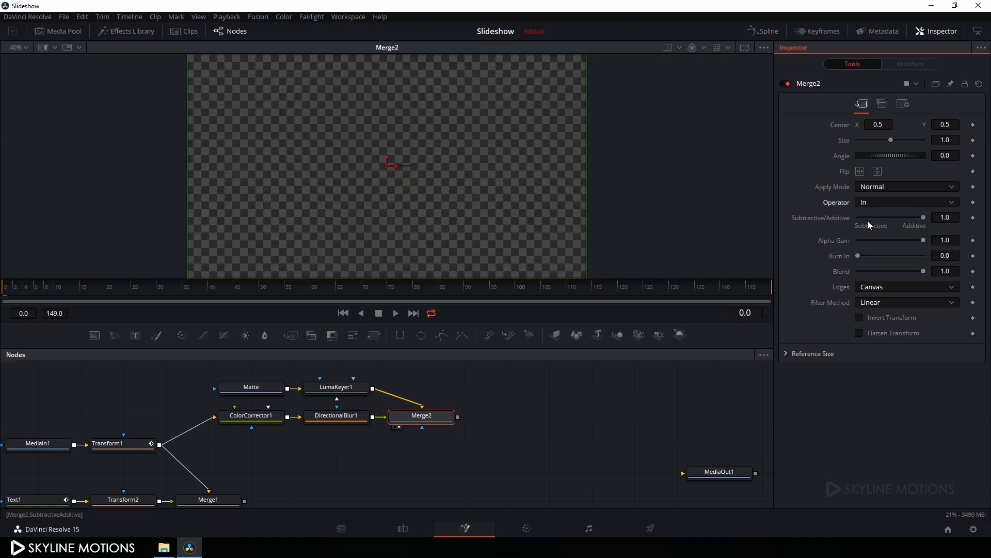
{"action": "left_click_drag", "start_coordinate": [7, 289], "coordinate": [229, 287]}
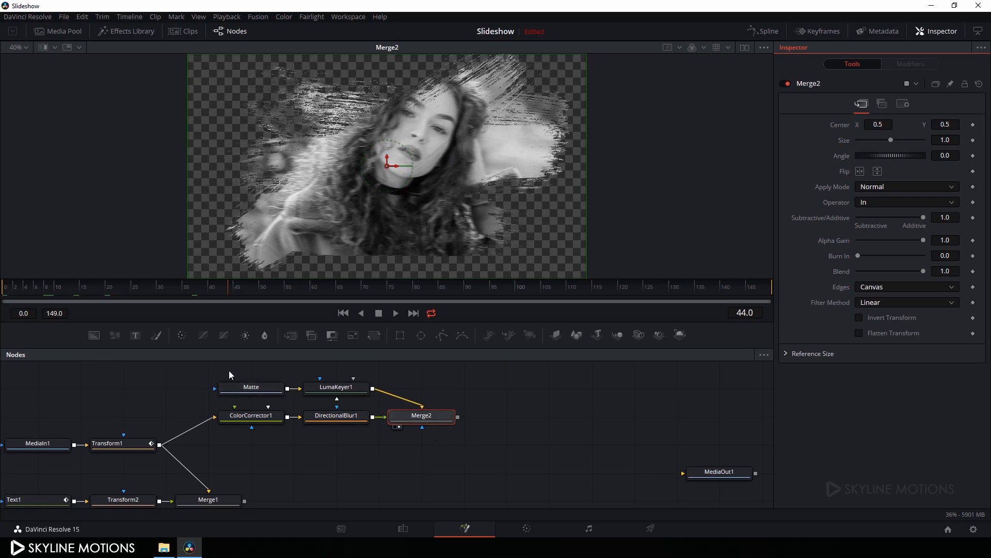
Duplicate the Matte and LumaKeyer1 nodes, place the copies beneath Transform2 and Merge1, and view the copied keyer
{"action": "left_click_drag", "start_coordinate": [228, 370], "coordinate": [348, 400]}
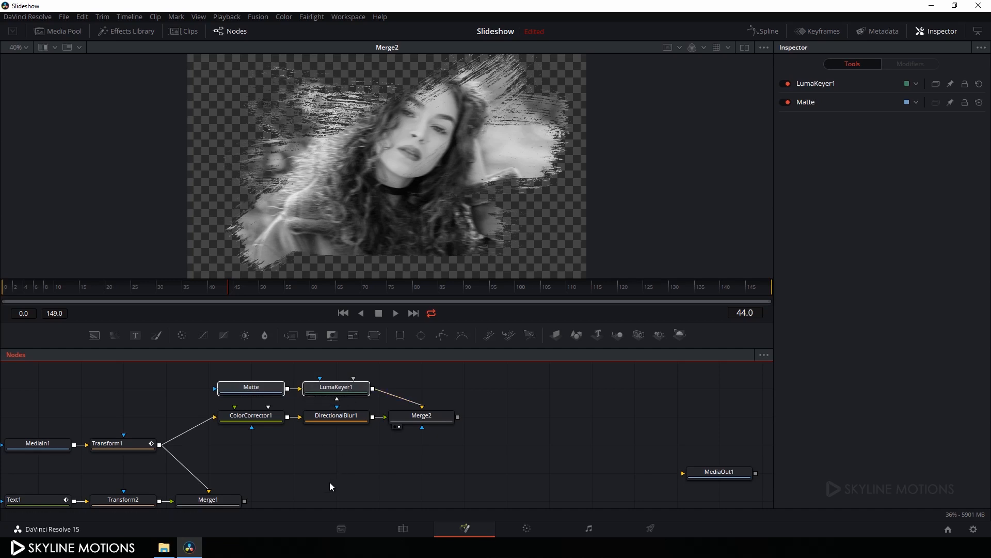
{"action": "left_click_drag", "start_coordinate": [330, 481], "coordinate": [342, 425]}
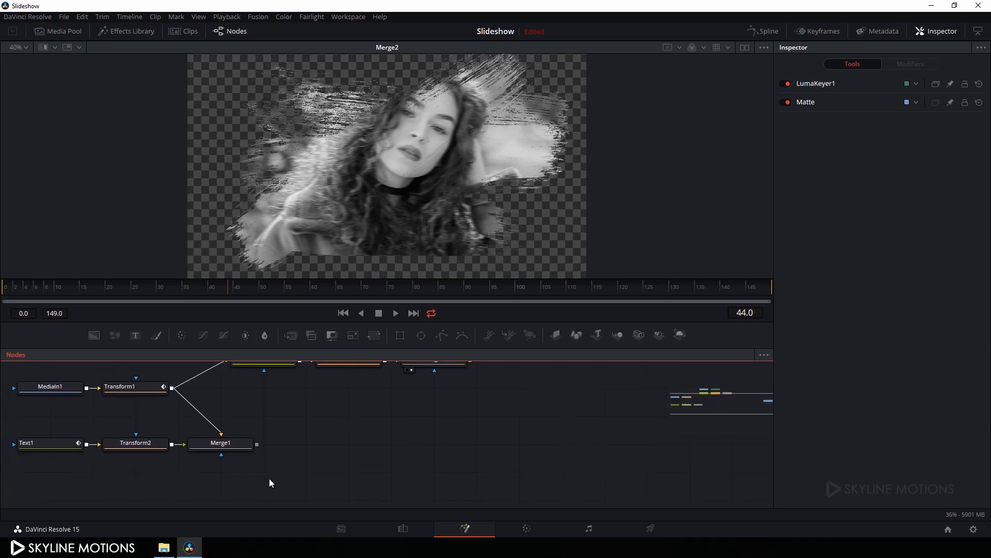
{"action": "key", "text": "ctrl+v"}
{"action": "left_click_drag", "start_coordinate": [340, 475], "coordinate": [238, 476]}
{"action": "left_click", "coordinate": [333, 480]}
{"action": "left_click_drag", "start_coordinate": [301, 455], "coordinate": [307, 445]}
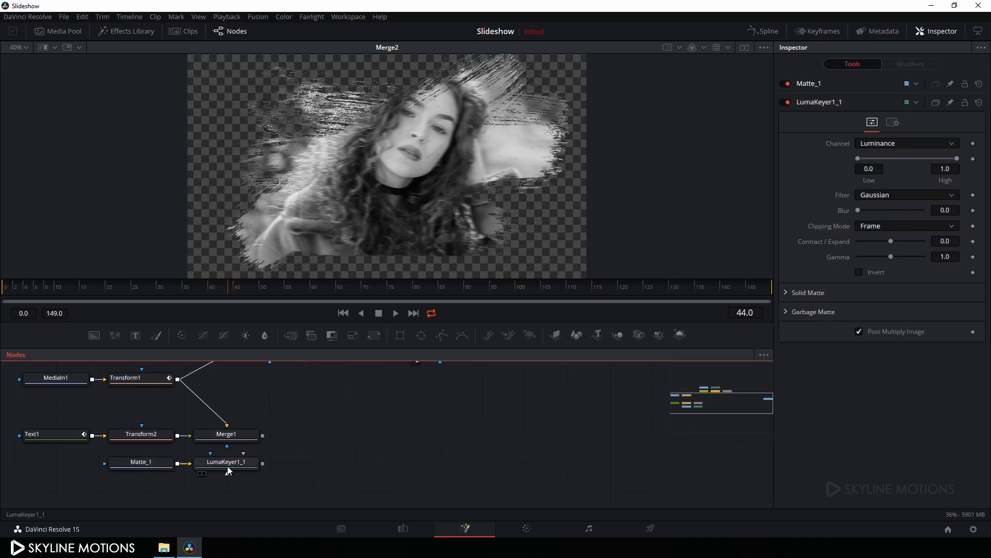
{"action": "left_click_drag", "start_coordinate": [230, 465], "coordinate": [302, 144]}
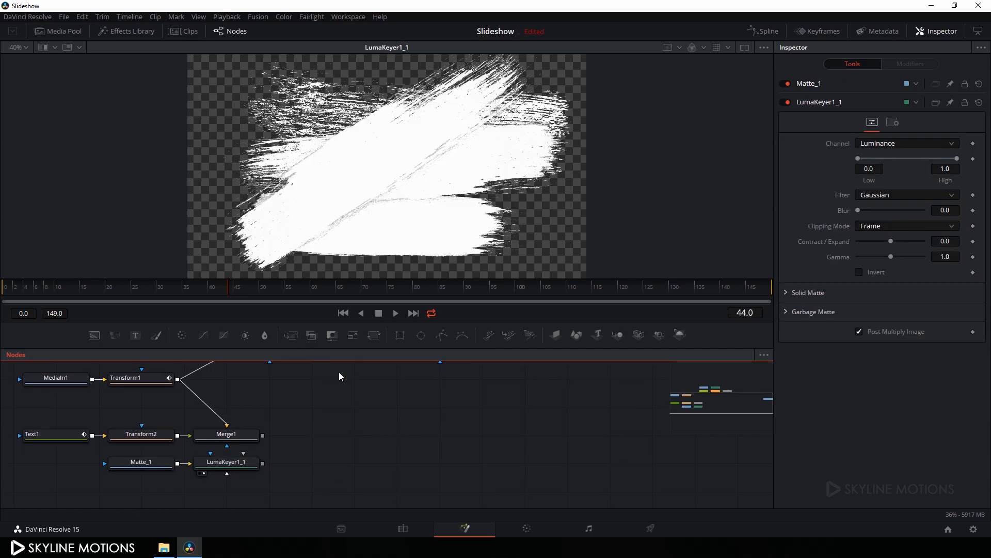
{"action": "scroll", "coordinate": [330, 464], "scroll_direction": "up", "scroll_amount": 1}
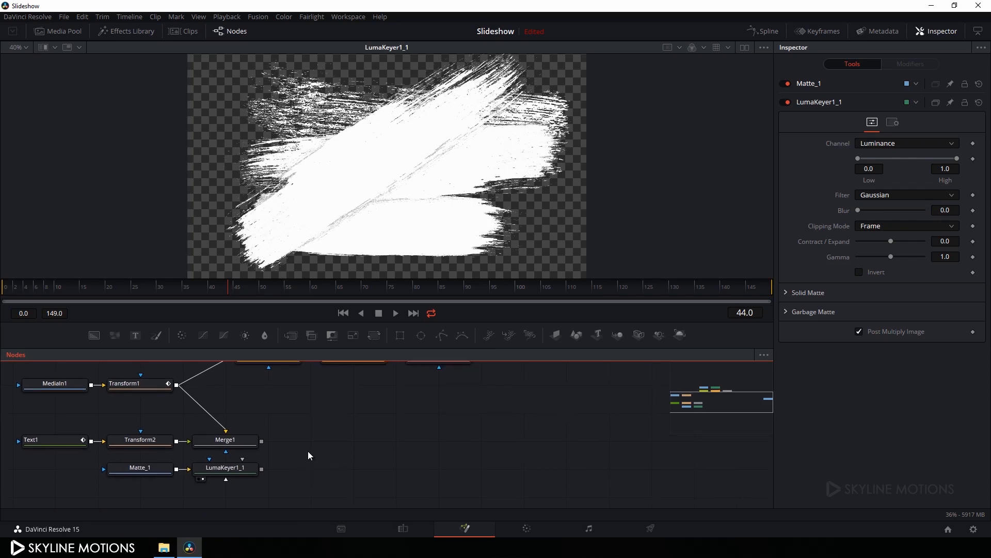
Add a Transform node after LumaKeyer1_1 and set its angle to 180 to rotate the copied matte
{"action": "left_click", "coordinate": [240, 470]}
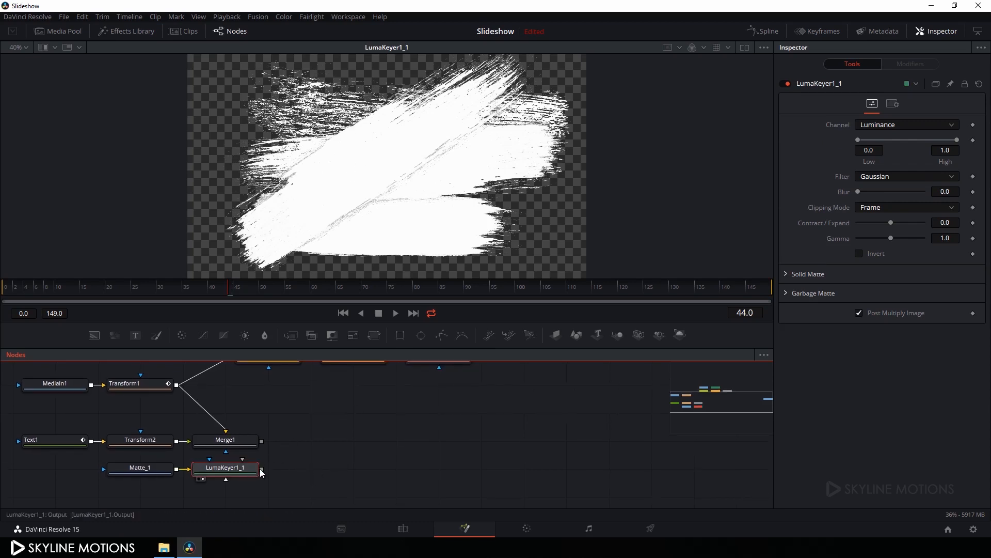
{"action": "left_click", "coordinate": [375, 338]}
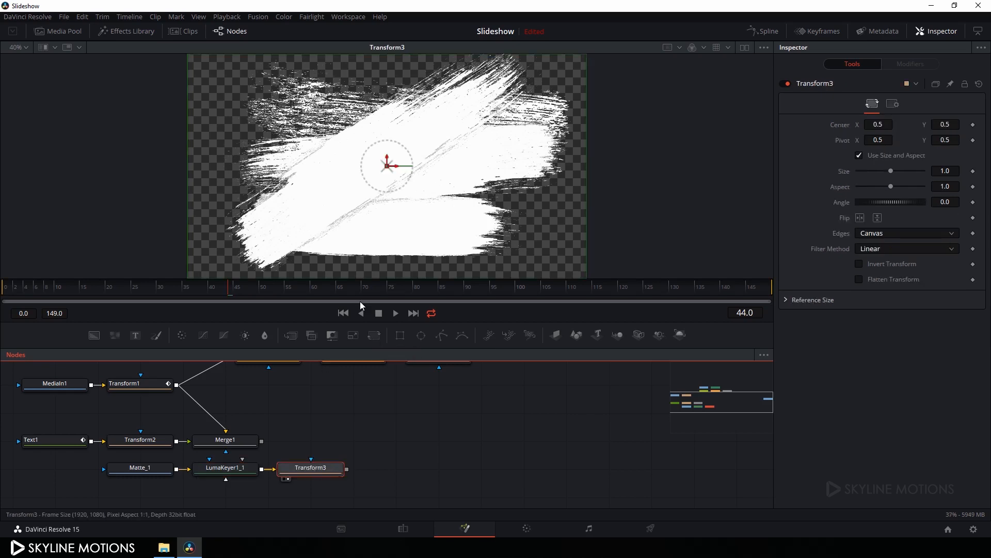
{"action": "mouse_move", "coordinate": [396, 195]}
{"action": "left_mouse_down"}
{"action": "mouse_move", "coordinate": [340, 178]}
{"action": "mouse_move", "coordinate": [304, 105]}
{"action": "mouse_move", "coordinate": [385, 172]}
{"action": "mouse_move", "coordinate": [377, 192]}
{"action": "left_mouse_up"}
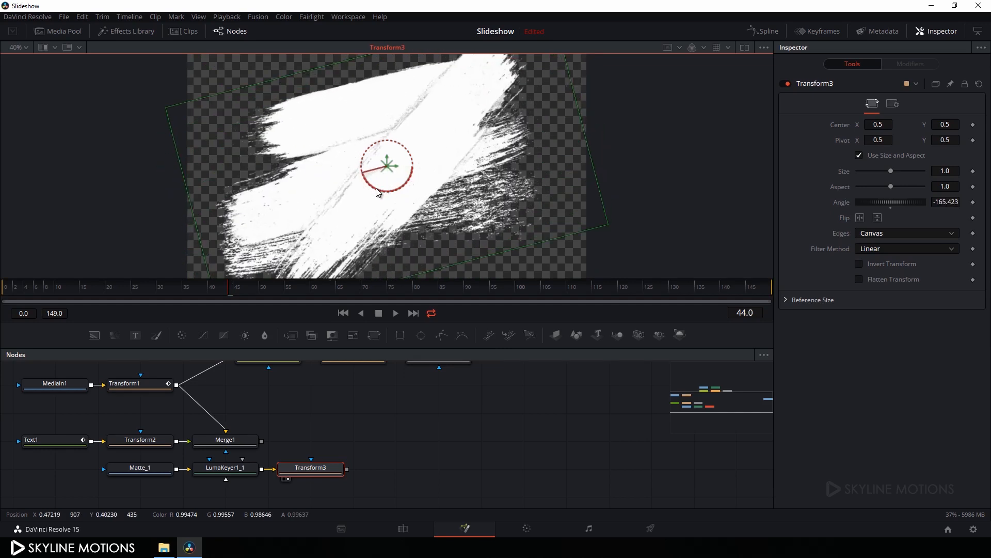
{"action": "left_click", "coordinate": [952, 203]}
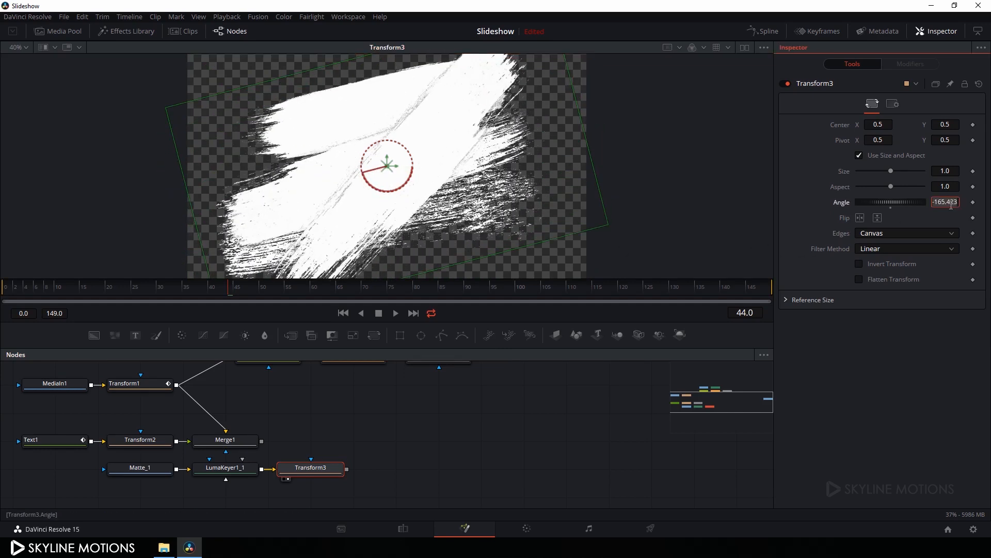
{"action": "type", "text": "180"}
{"action": "key", "text": "Tab"}
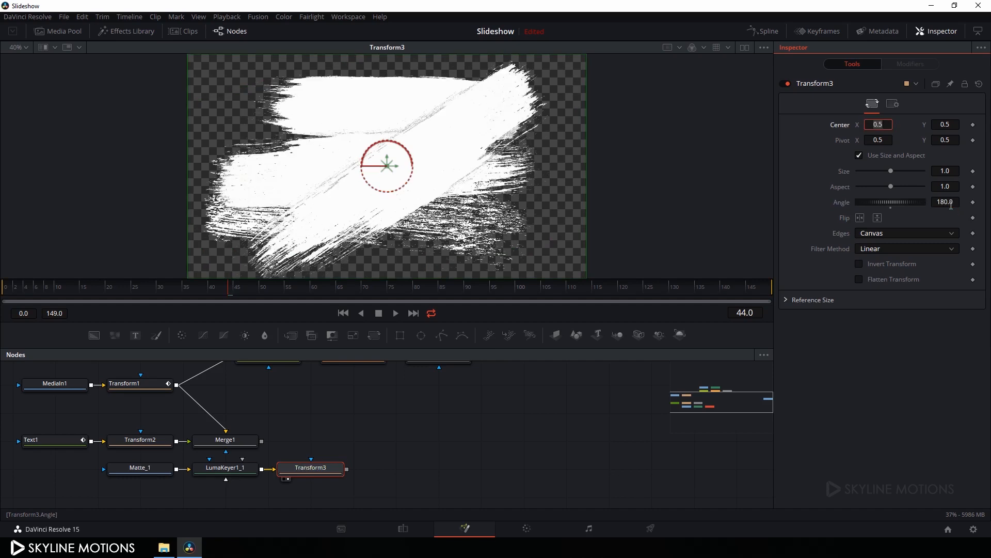
Add a Merge node with Transform3 as background and Merge1 as foreground, place it above Transform3, and view it
{"action": "left_click", "coordinate": [353, 394]}
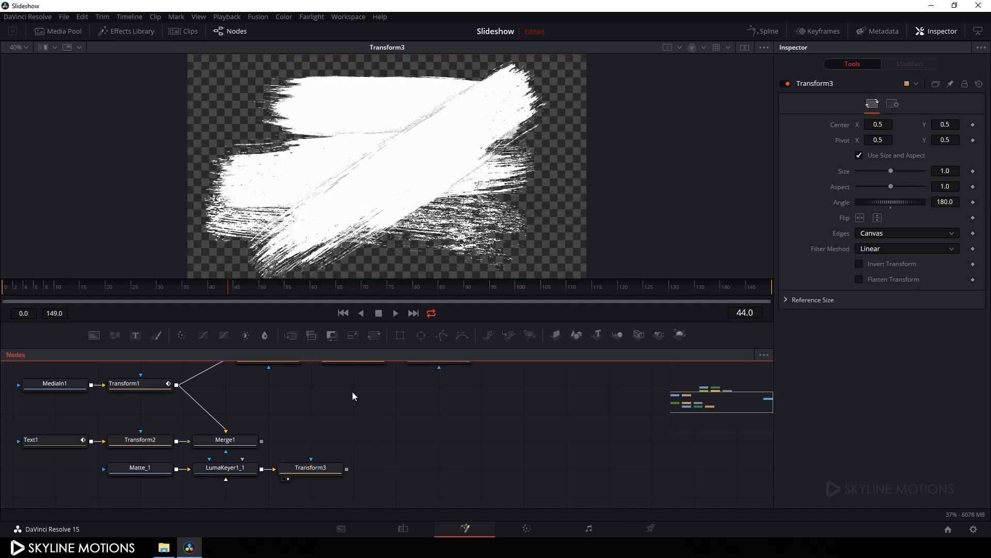
{"action": "left_click", "coordinate": [290, 335]}
{"action": "left_click_drag", "start_coordinate": [357, 446], "coordinate": [312, 468]}
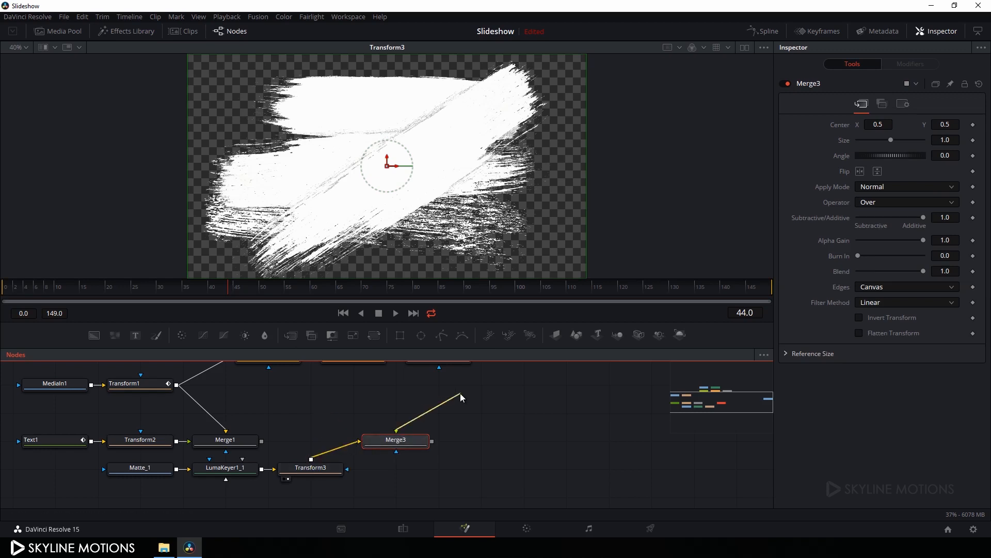
{"action": "left_click_drag", "start_coordinate": [396, 430], "coordinate": [262, 441]}
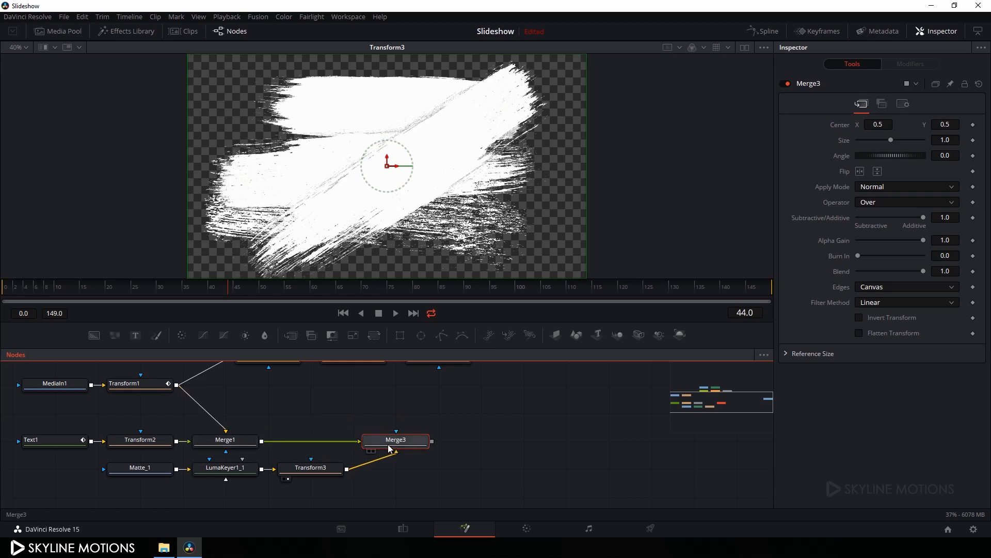
{"action": "left_click_drag", "start_coordinate": [390, 447], "coordinate": [320, 445]}
{"action": "key", "text": "1"}
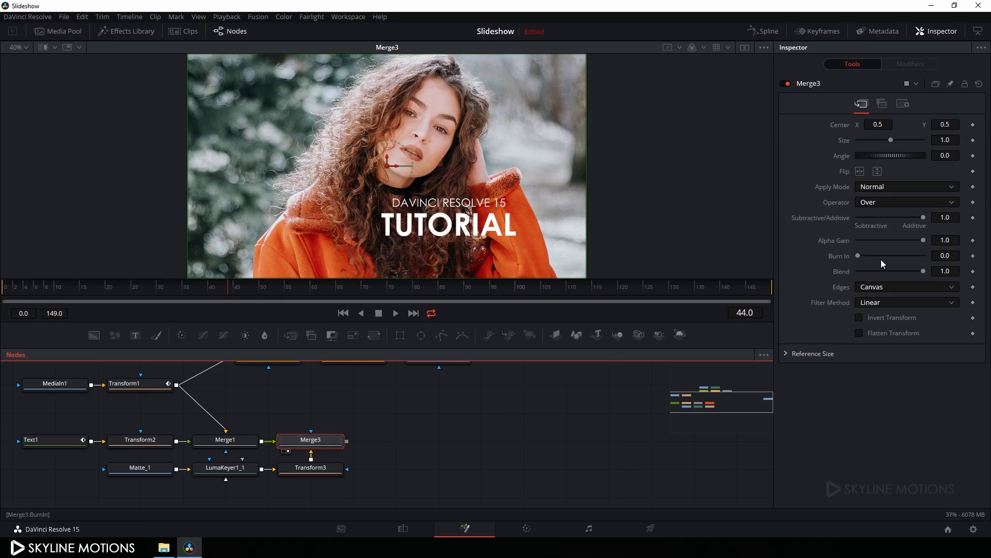
Set Merge3's operator to In and preview the masked titled photo at frame 38
{"action": "left_click", "coordinate": [878, 203]}
{"action": "left_click", "coordinate": [872, 223]}
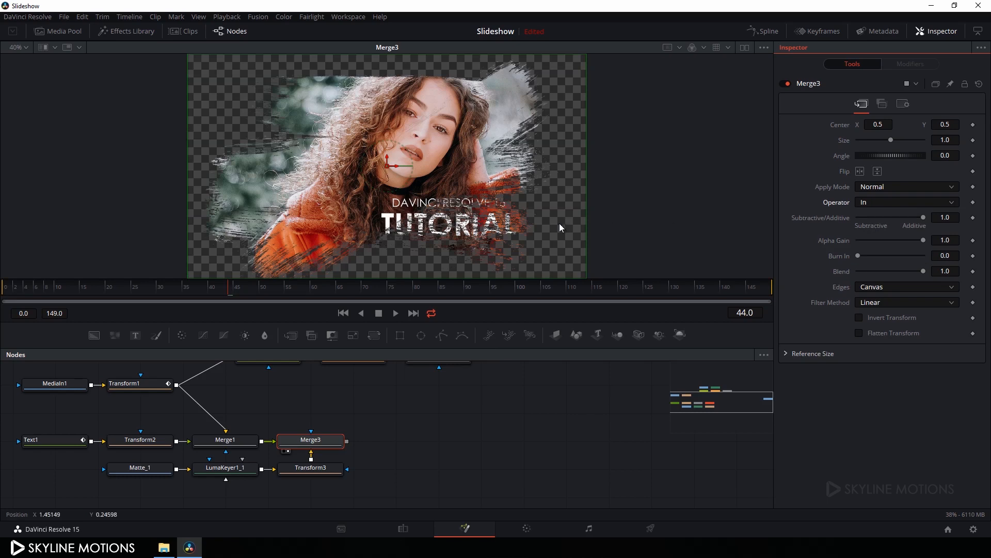
{"action": "left_click_drag", "start_coordinate": [101, 288], "coordinate": [196, 275]}
Enlarge the node area, show Merge3 and Merge2 side by side in dual viewers, and compare them at frame 18
{"action": "left_click_drag", "start_coordinate": [448, 446], "coordinate": [407, 473]}
{"action": "left_click_drag", "start_coordinate": [375, 323], "coordinate": [372, 274]}
{"action": "left_click_drag", "start_coordinate": [475, 396], "coordinate": [482, 423]}
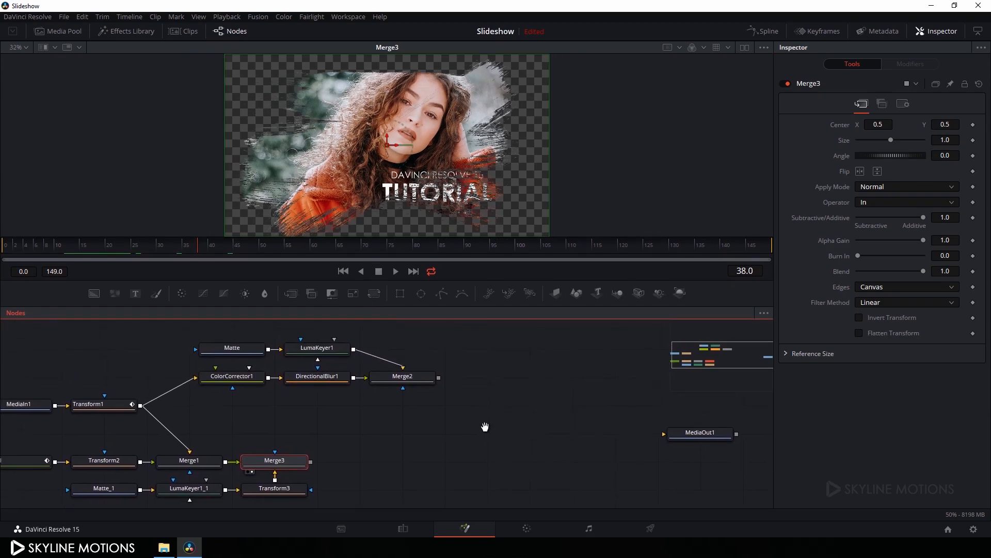
{"action": "left_click", "coordinate": [746, 48]}
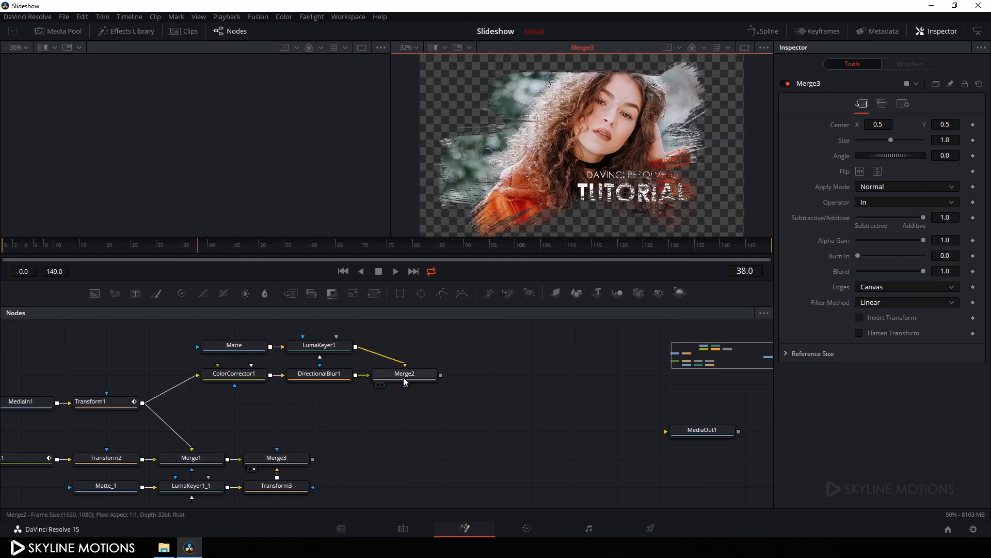
{"action": "left_click_drag", "start_coordinate": [276, 458], "coordinate": [186, 157]}
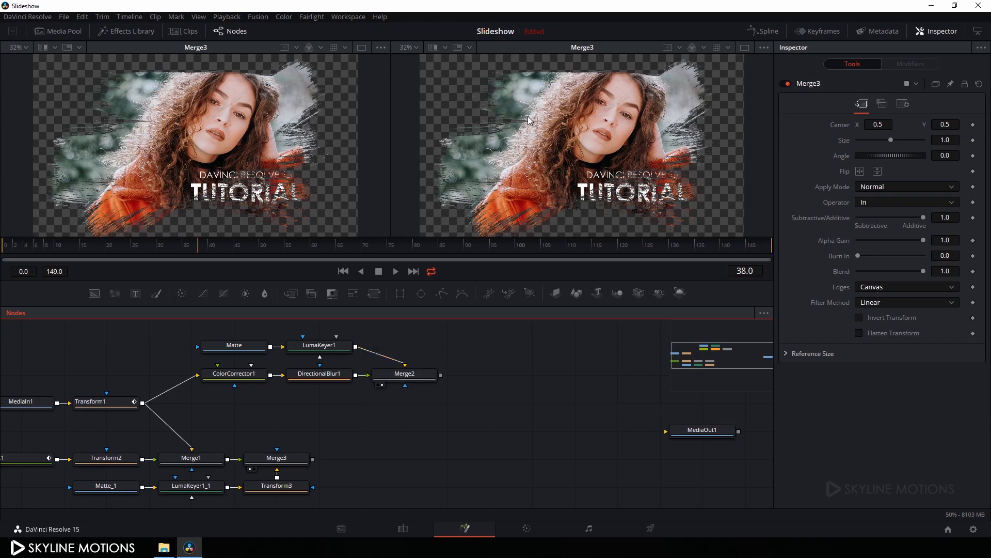
{"action": "left_click", "coordinate": [382, 385]}
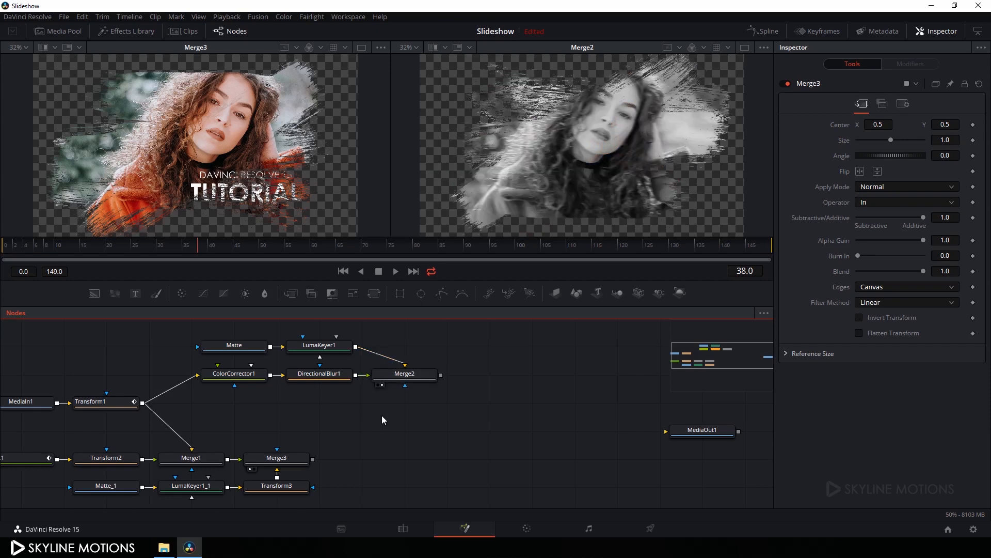
{"action": "left_click_drag", "start_coordinate": [432, 427], "coordinate": [445, 426]}
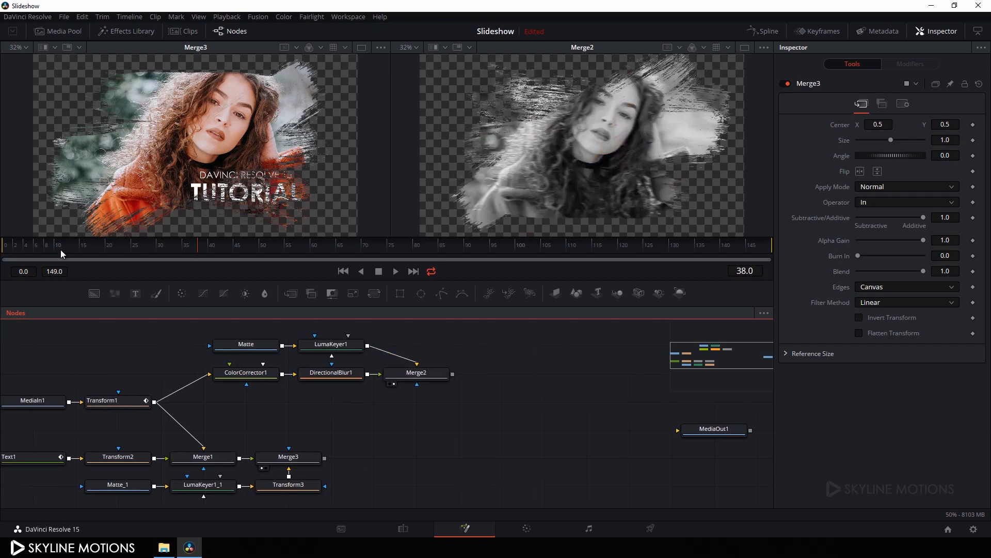
{"action": "mouse_move", "coordinate": [94, 243]}
{"action": "left_mouse_down"}
{"action": "mouse_move", "coordinate": [138, 241]}
{"action": "mouse_move", "coordinate": [97, 240]}
{"action": "left_mouse_up"}
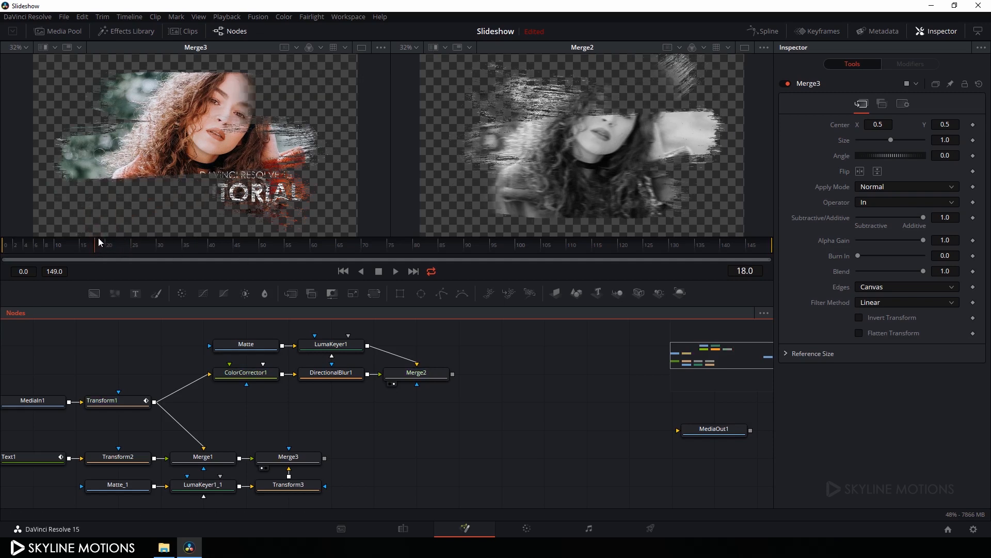
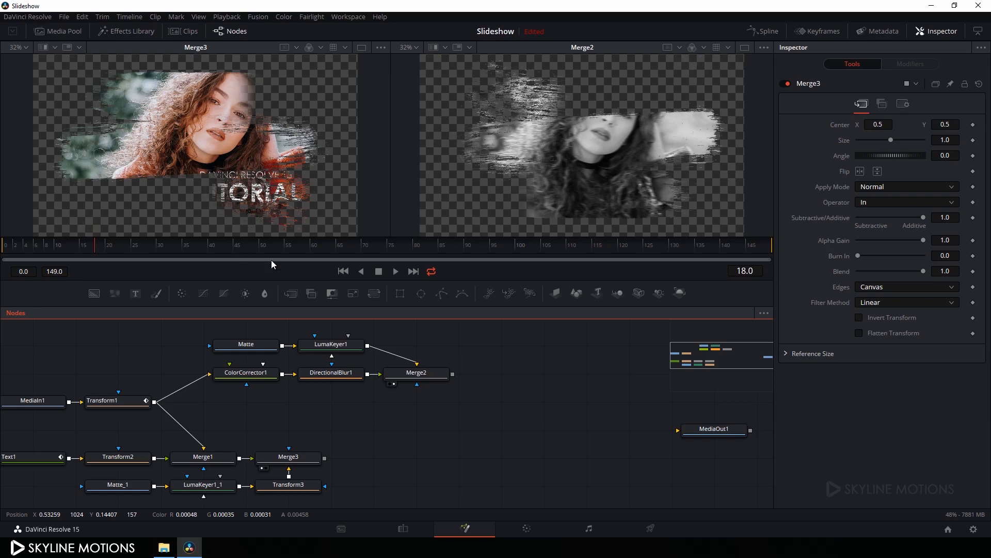
Shift the Matte_1 clip in the Keyframes editor to start at frame 30, and check the delayed reveal at frame 52
{"action": "left_click", "coordinate": [818, 31]}
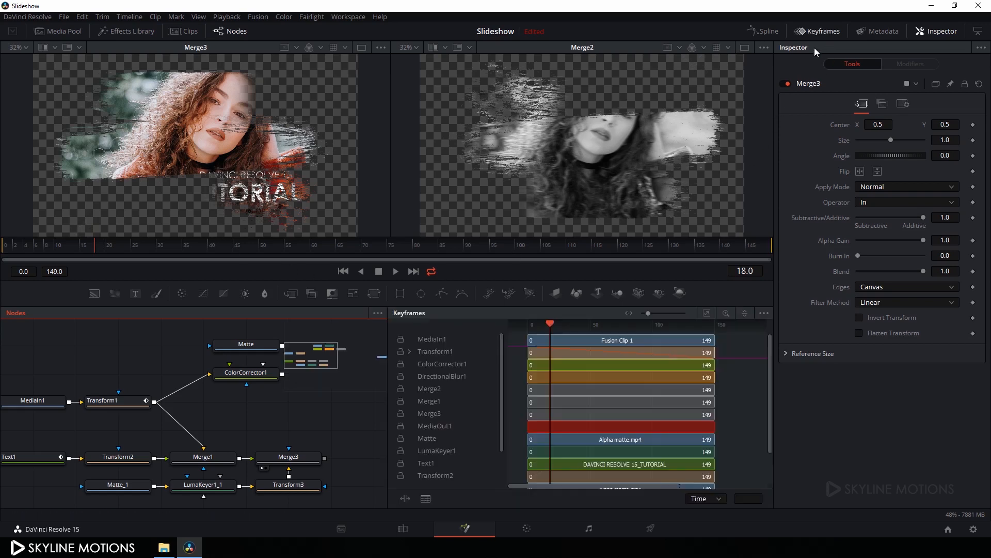
{"action": "left_click_drag", "start_coordinate": [345, 415], "coordinate": [357, 398]}
{"action": "left_click_drag", "start_coordinate": [551, 323], "coordinate": [566, 335]}
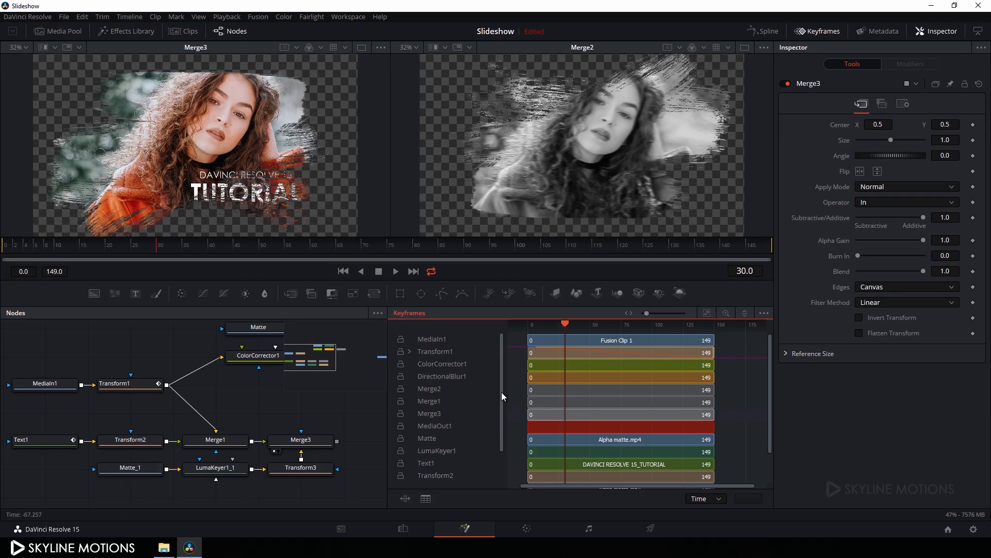
{"action": "scroll", "coordinate": [501, 391], "scroll_direction": "down", "scroll_amount": 1}
{"action": "left_click", "coordinate": [430, 462]}
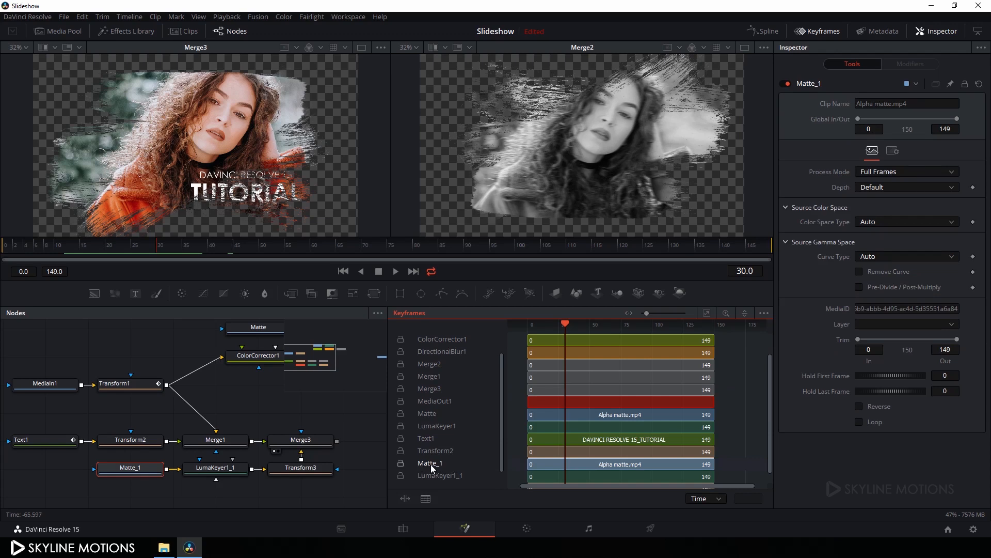
{"action": "left_click_drag", "start_coordinate": [541, 467], "coordinate": [576, 466]}
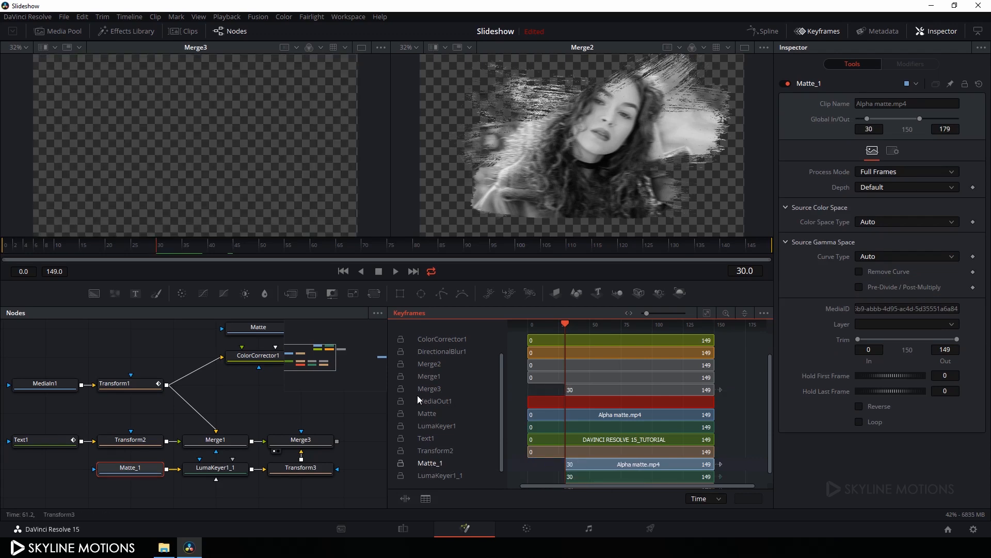
{"action": "left_click", "coordinate": [226, 252]}
{"action": "left_click_drag", "start_coordinate": [226, 252], "coordinate": [271, 256]}
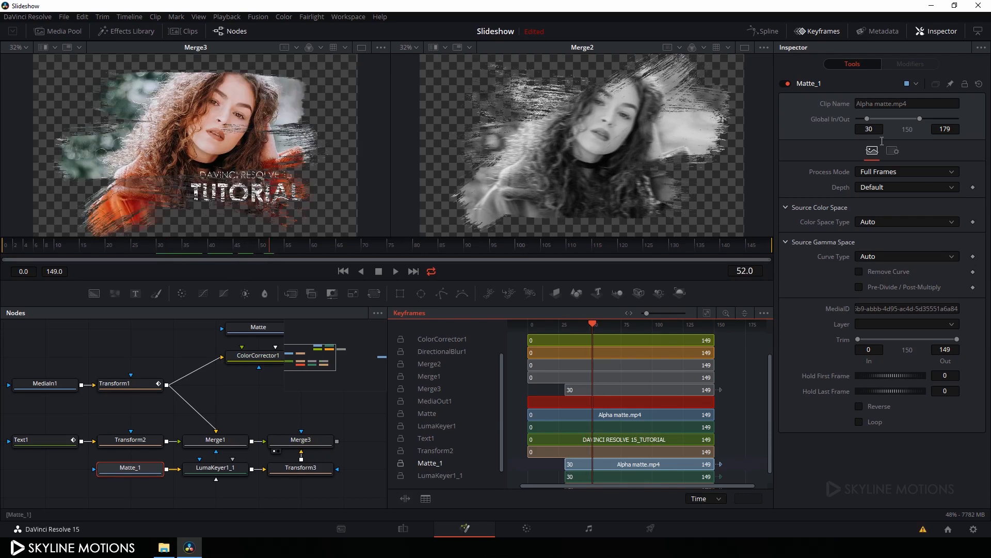
{"action": "left_click", "coordinate": [820, 31]}
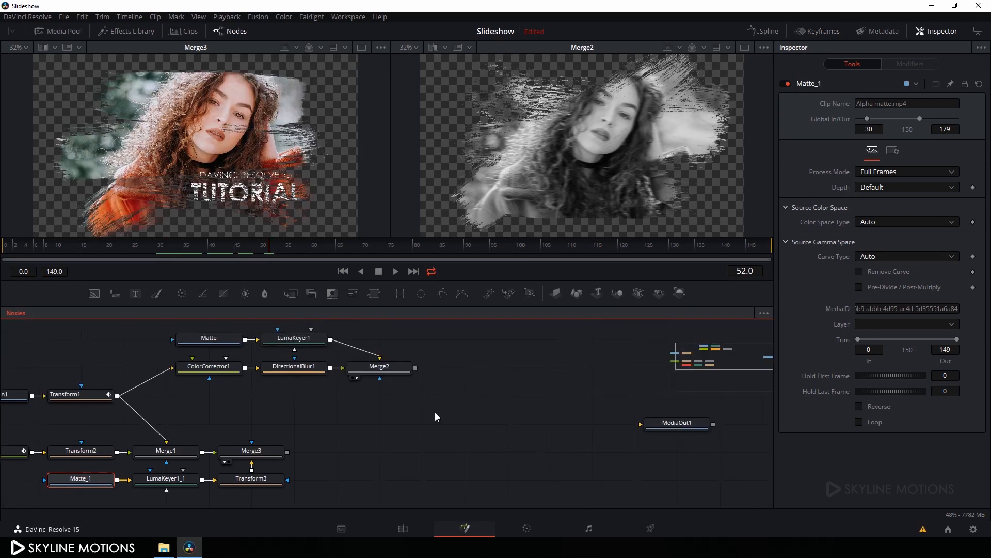
Add a Merge node with Merge2 as background and Merge3 as foreground, place it after Merge2, and view it beside Merge3
{"action": "left_click_drag", "start_coordinate": [475, 403], "coordinate": [446, 410]}
{"action": "left_click", "coordinate": [431, 393]}
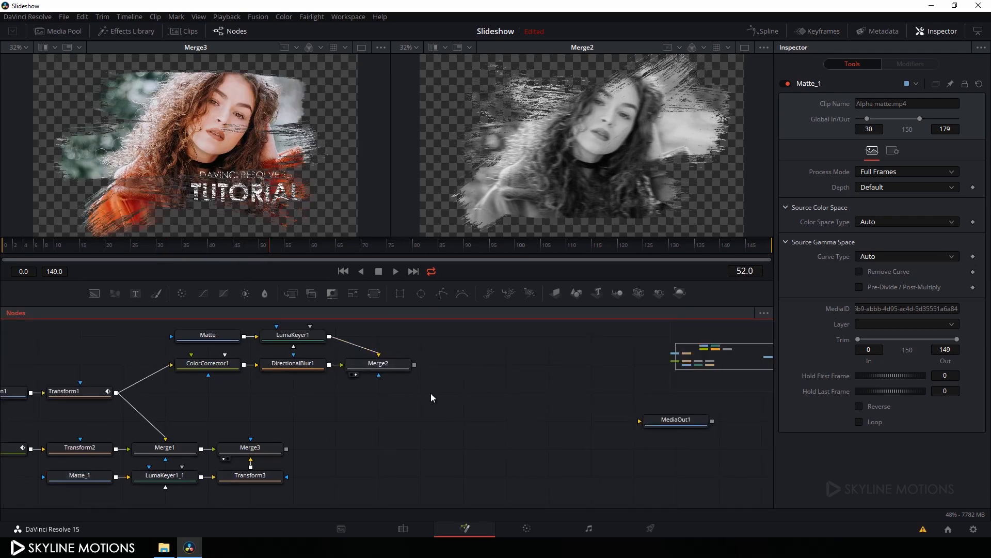
{"action": "left_click_drag", "start_coordinate": [295, 296], "coordinate": [404, 366]}
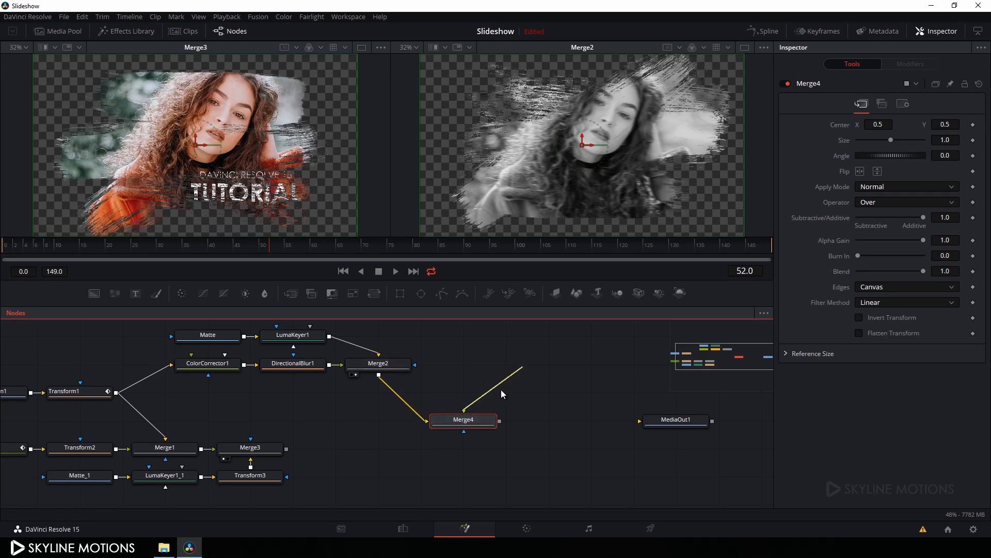
{"action": "left_click_drag", "start_coordinate": [464, 412], "coordinate": [258, 452]}
{"action": "left_click_drag", "start_coordinate": [457, 423], "coordinate": [496, 123]}
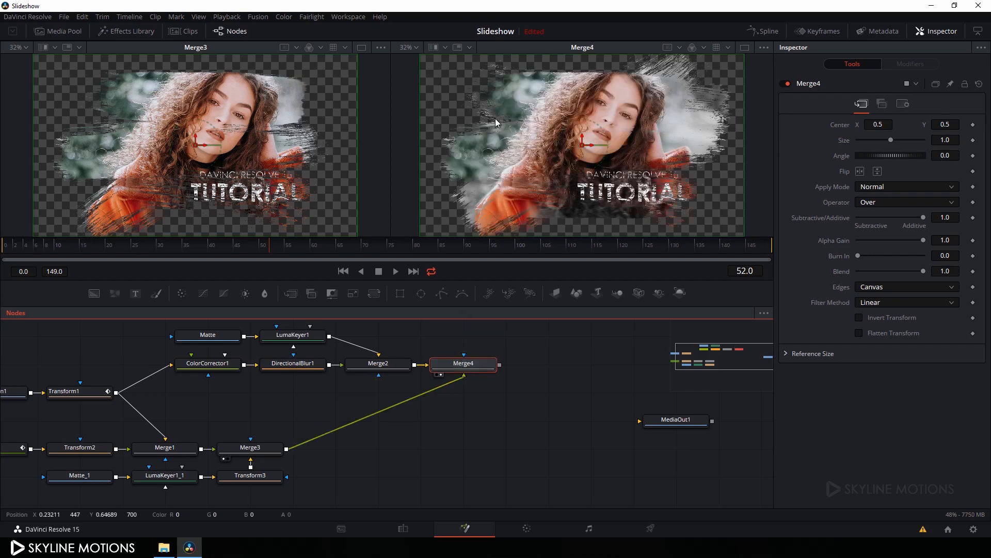
Return to a single viewer showing Merge4 and check the composite at frame 57
{"action": "left_click", "coordinate": [744, 48]}
{"action": "left_click_drag", "start_coordinate": [140, 251], "coordinate": [295, 249]}
Add a Background node below Merge4, preview it, and set its type to Gradient
{"action": "left_click_drag", "start_coordinate": [508, 434], "coordinate": [482, 421]}
{"action": "left_click_drag", "start_coordinate": [444, 441], "coordinate": [442, 420]}
{"action": "left_click", "coordinate": [432, 427]}
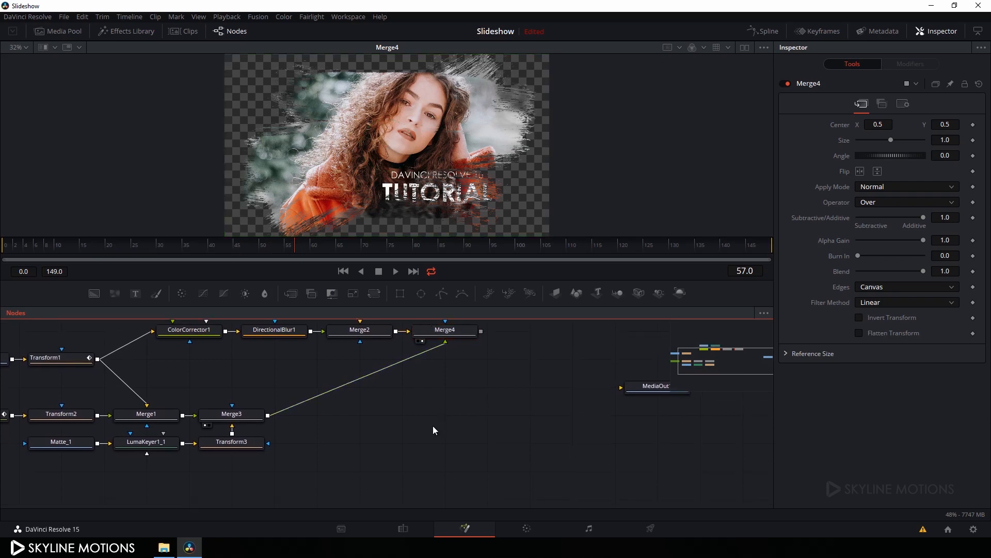
{"action": "left_click", "coordinate": [94, 293]}
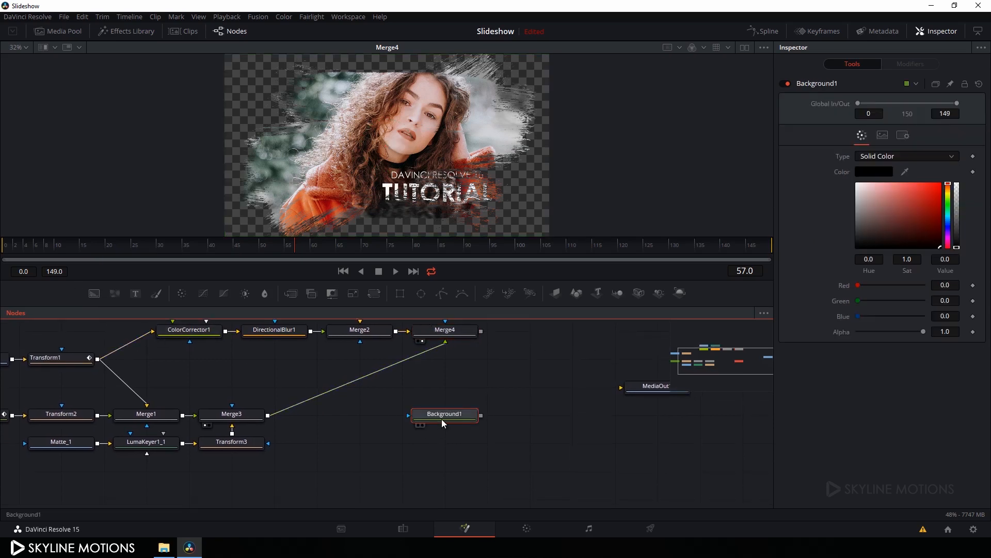
{"action": "key", "text": "1"}
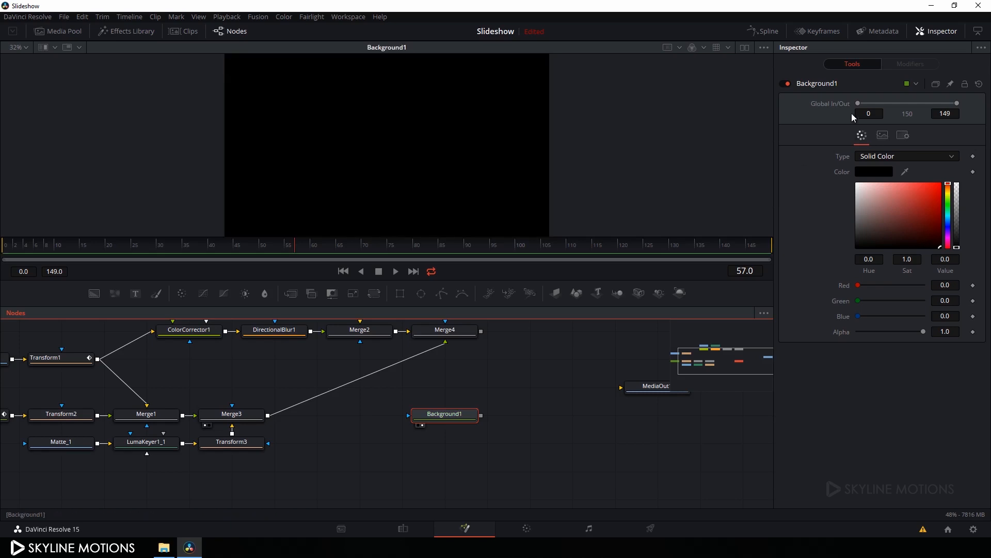
{"action": "left_click", "coordinate": [897, 154]}
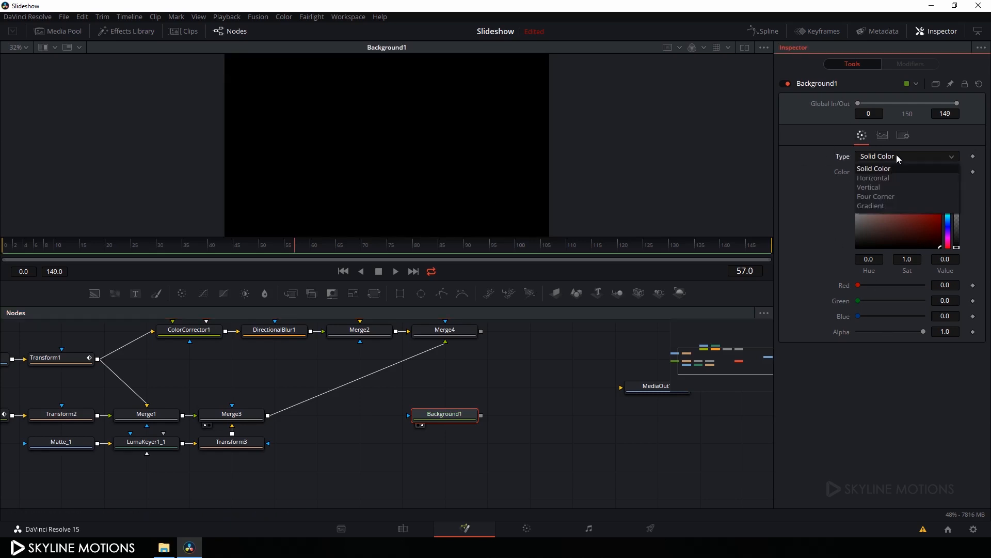
{"action": "left_click", "coordinate": [872, 206]}
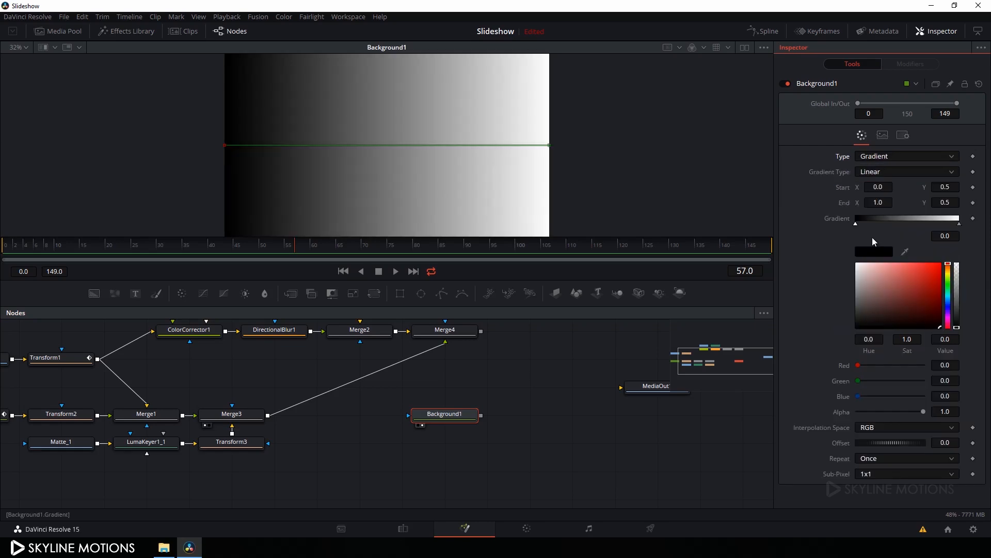
Set the gradient's start color to dark purple, about hue 0.728, saturation 1.0 and value 0.528
{"action": "left_click", "coordinate": [948, 305]}
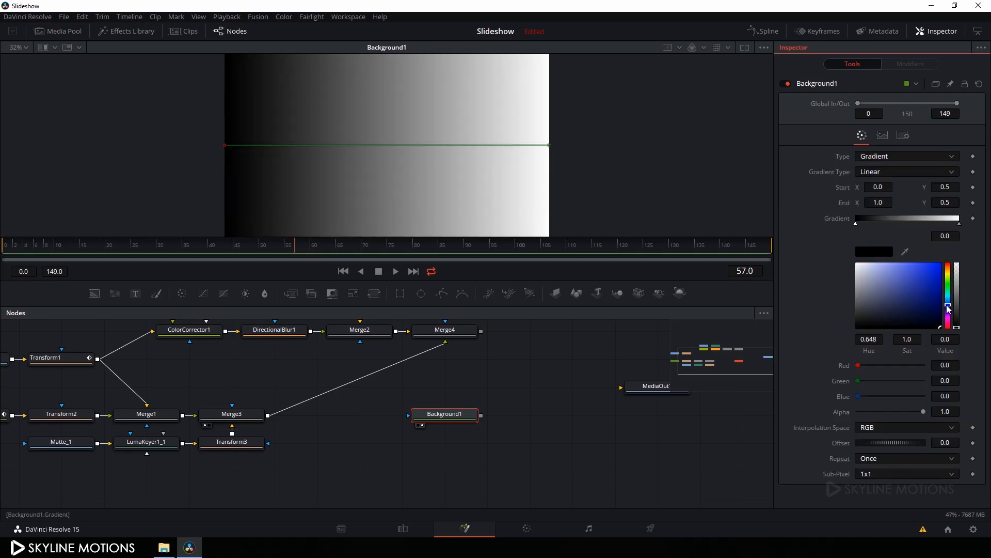
{"action": "left_click", "coordinate": [937, 292]}
{"action": "left_click_drag", "start_coordinate": [937, 292], "coordinate": [943, 293]}
{"action": "left_click_drag", "start_coordinate": [948, 308], "coordinate": [950, 310]}
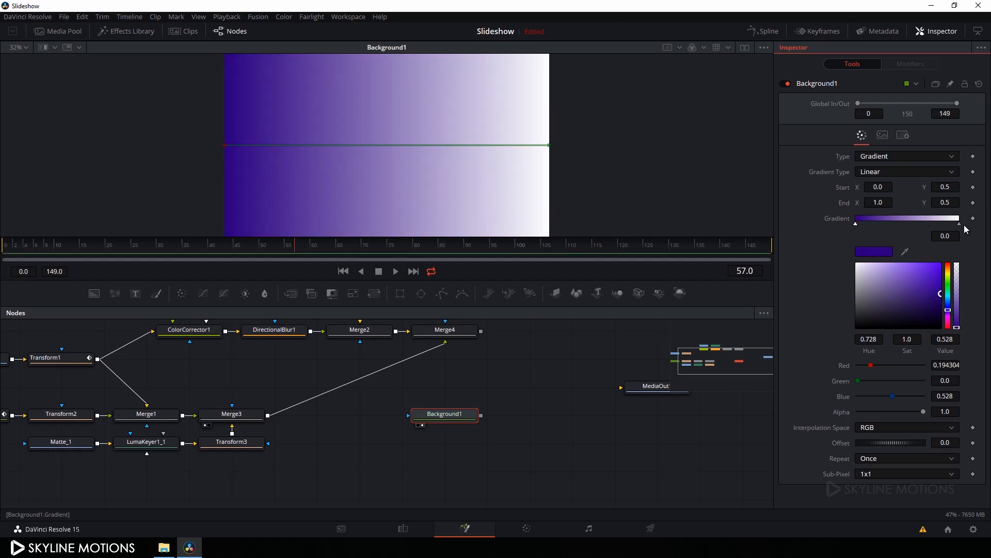
Set the gradient's end color to teal, about hue 0.504, saturation 0.988 and value 0.551
{"action": "left_click", "coordinate": [958, 223]}
{"action": "left_click", "coordinate": [948, 296]}
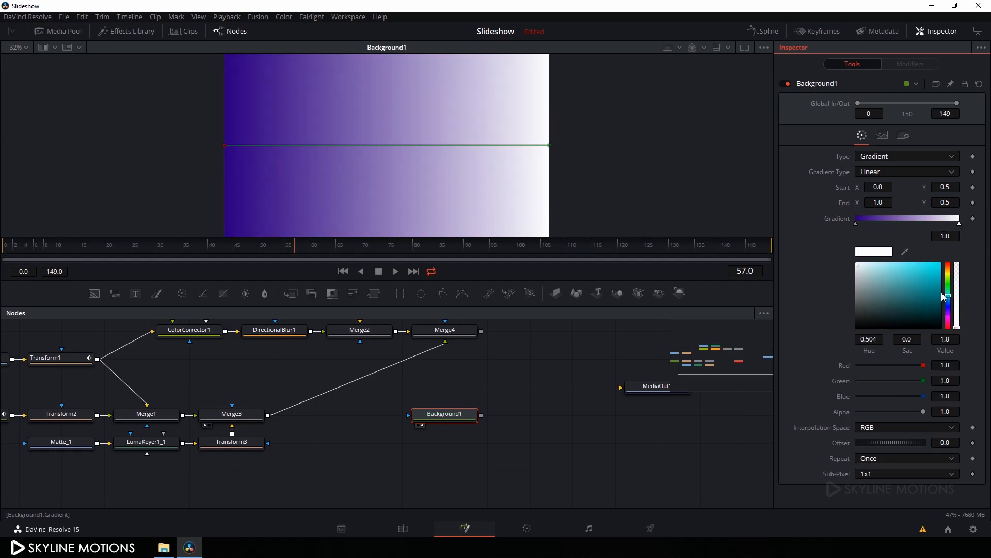
{"action": "left_click", "coordinate": [940, 293]}
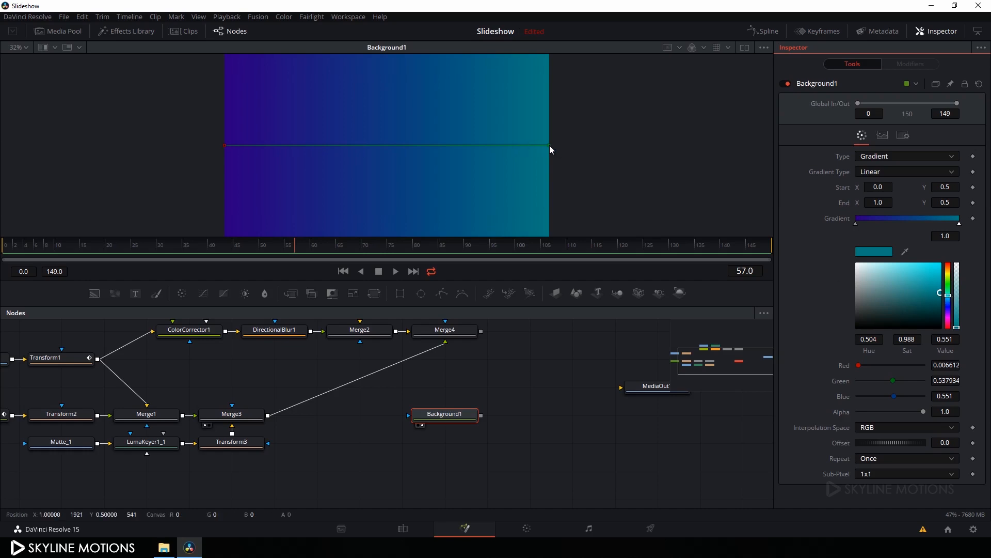
Tilt the gradient from about (0, 0.29) up to about (1.06, 0.71), and brighten its end color to value 0.638
{"action": "left_click_drag", "start_coordinate": [549, 145], "coordinate": [560, 120]}
{"action": "left_click_drag", "start_coordinate": [225, 145], "coordinate": [225, 183]}
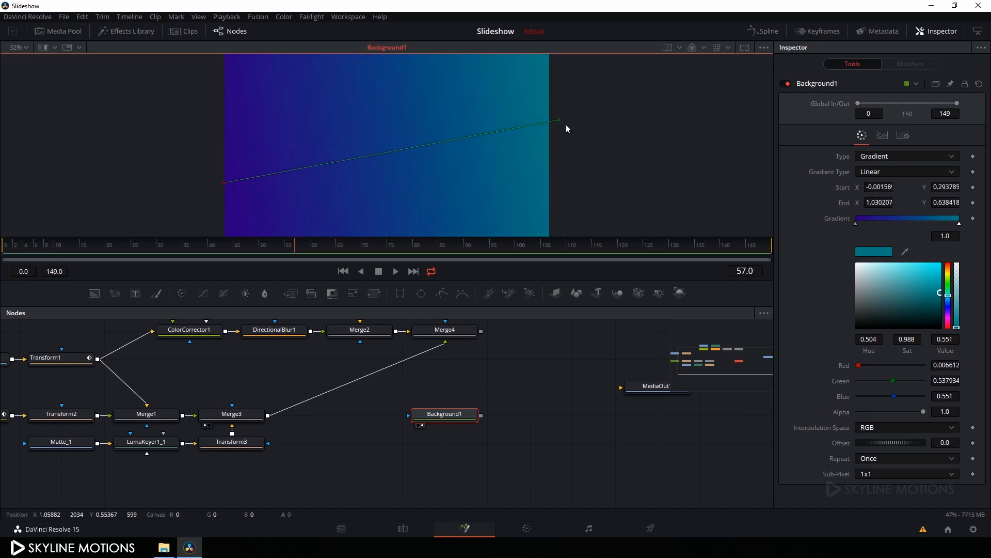
{"action": "left_click_drag", "start_coordinate": [566, 126], "coordinate": [571, 106]}
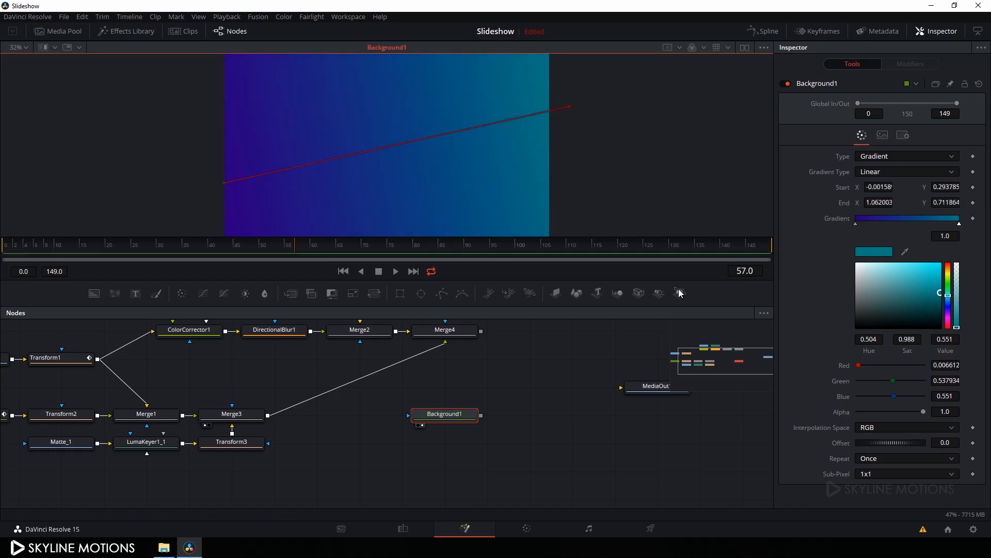
{"action": "left_click_drag", "start_coordinate": [941, 290], "coordinate": [944, 286]}
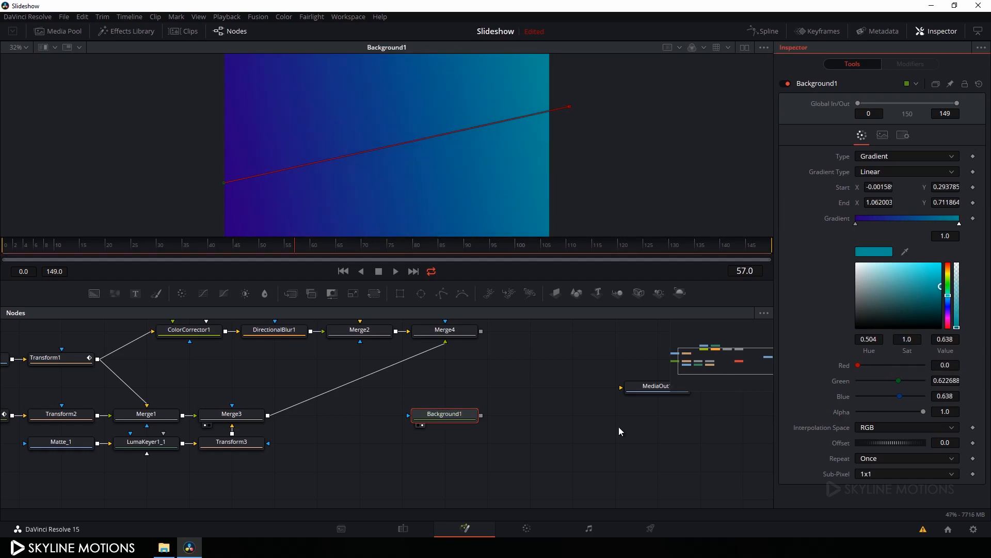
Move the Background1 node beneath LumaKeyer1_1 in the node graph and deselect it
{"action": "mouse_move", "coordinate": [542, 435]}
{"action": "left_mouse_down"}
{"action": "mouse_move", "coordinate": [569, 422]}
{"action": "mouse_move", "coordinate": [523, 435]}
{"action": "left_mouse_up"}
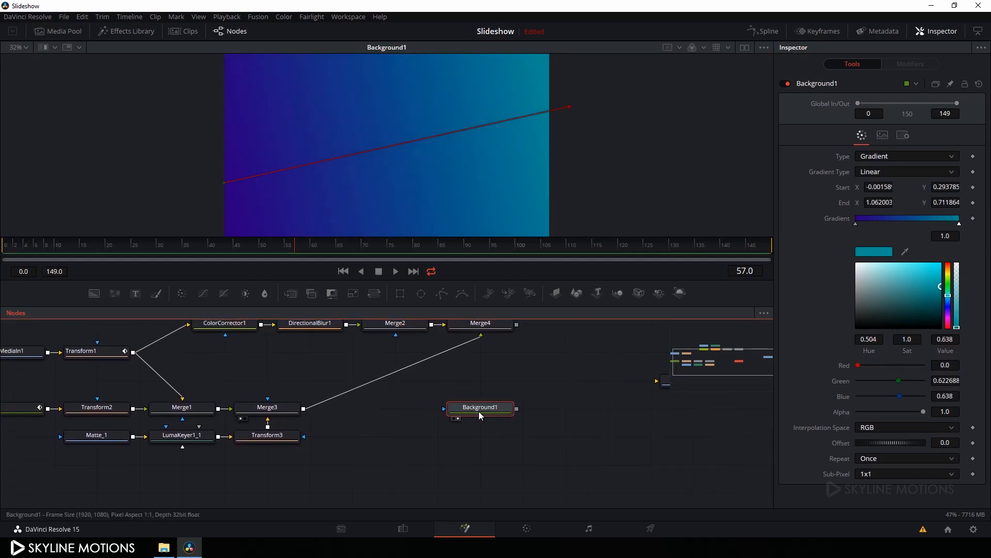
{"action": "left_click_drag", "start_coordinate": [479, 411], "coordinate": [182, 494]}
{"action": "left_click_drag", "start_coordinate": [286, 471], "coordinate": [296, 457]}
{"action": "left_click", "coordinate": [305, 479]}
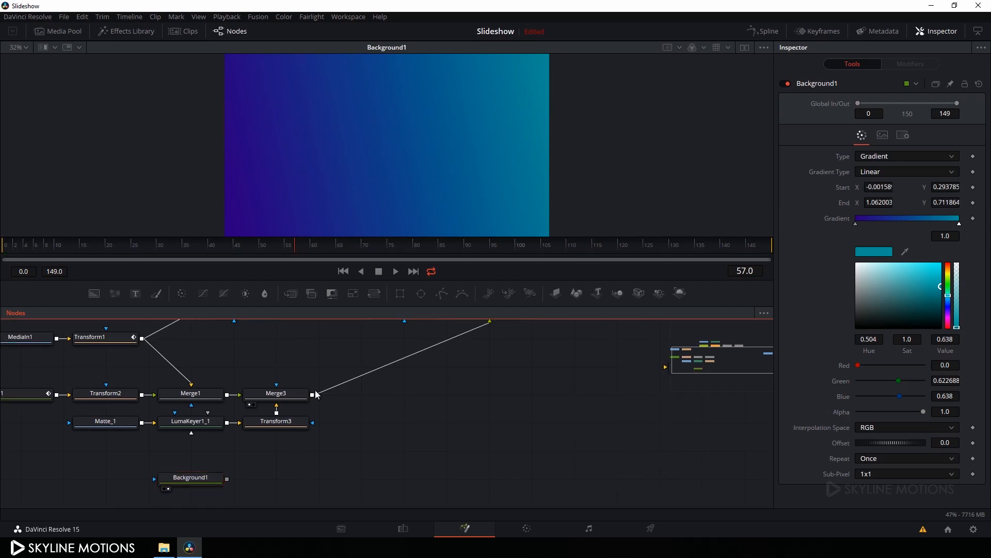
Add a Merge node with Background1 as background and Transform1 as foreground, and preview it
{"action": "left_click", "coordinate": [290, 292]}
{"action": "left_click_drag", "start_coordinate": [303, 483], "coordinate": [193, 479]}
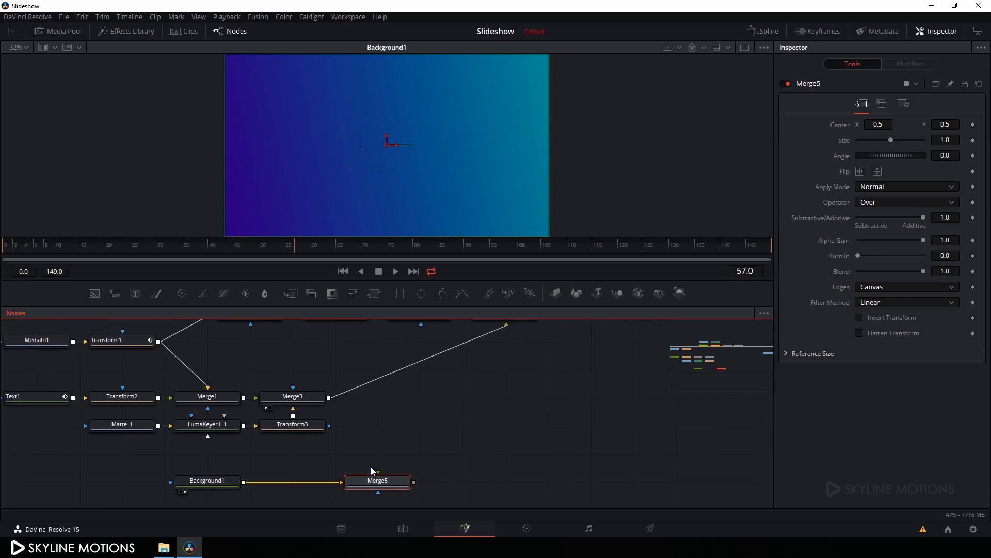
{"action": "left_click_drag", "start_coordinate": [377, 472], "coordinate": [159, 343]}
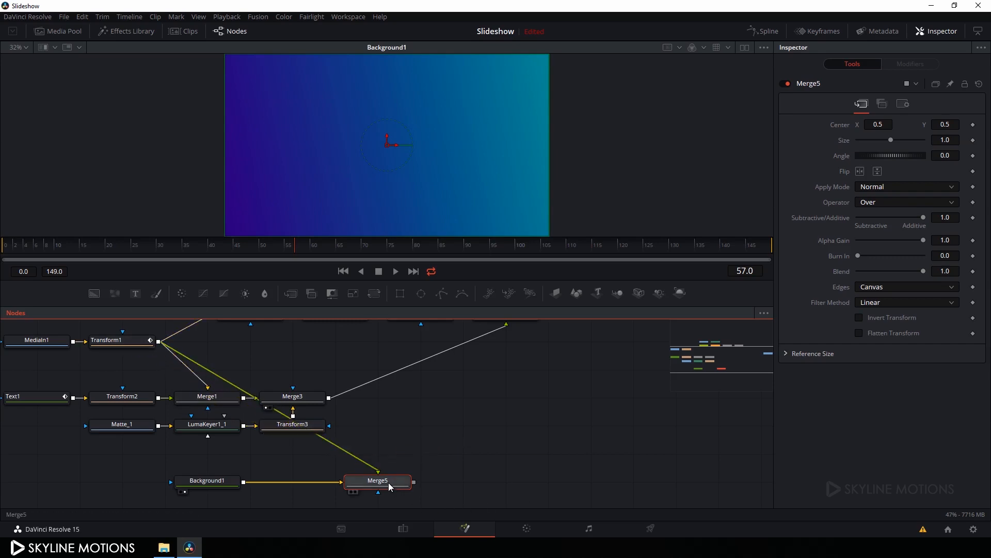
{"action": "left_click_drag", "start_coordinate": [390, 486], "coordinate": [429, 129]}
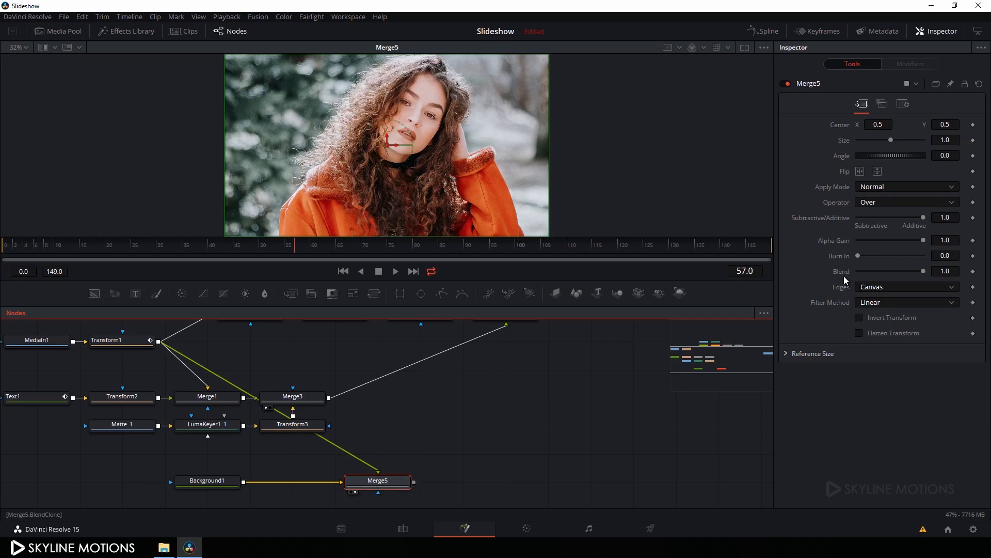
Set Merge5's blend to 0.1 so the photo shows faintly over the gradient
{"action": "left_click_drag", "start_coordinate": [925, 272], "coordinate": [865, 274]}
{"action": "left_click", "coordinate": [956, 272]}
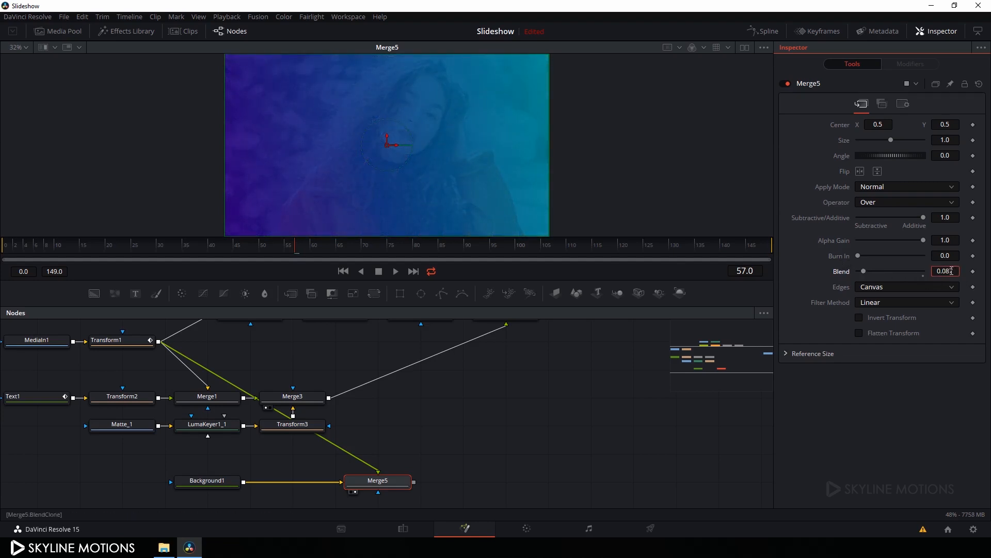
{"action": "left_click_drag", "start_coordinate": [952, 271], "coordinate": [946, 271]}
{"action": "type", "text": "1"}
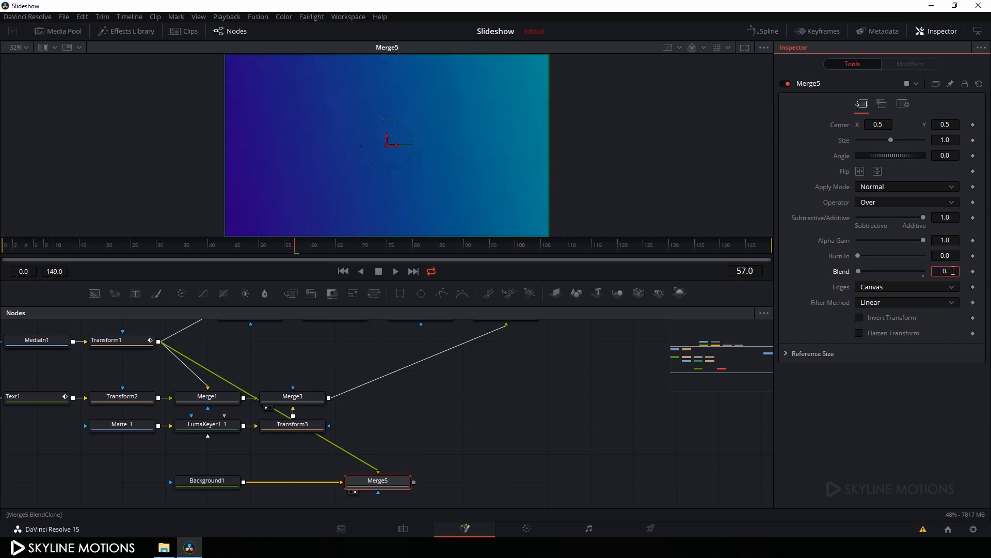
{"action": "key", "text": "Tab"}
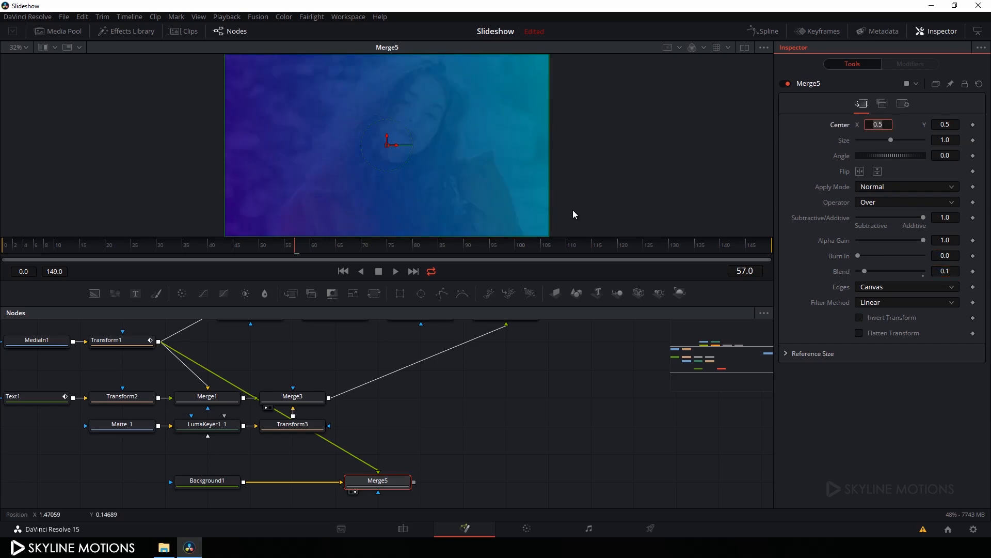
Reposition Merge5 and Background1 close together in a row beneath the Matte_1 and LumaKeyer1_1 nodes
{"action": "left_click_drag", "start_coordinate": [415, 445], "coordinate": [453, 430]}
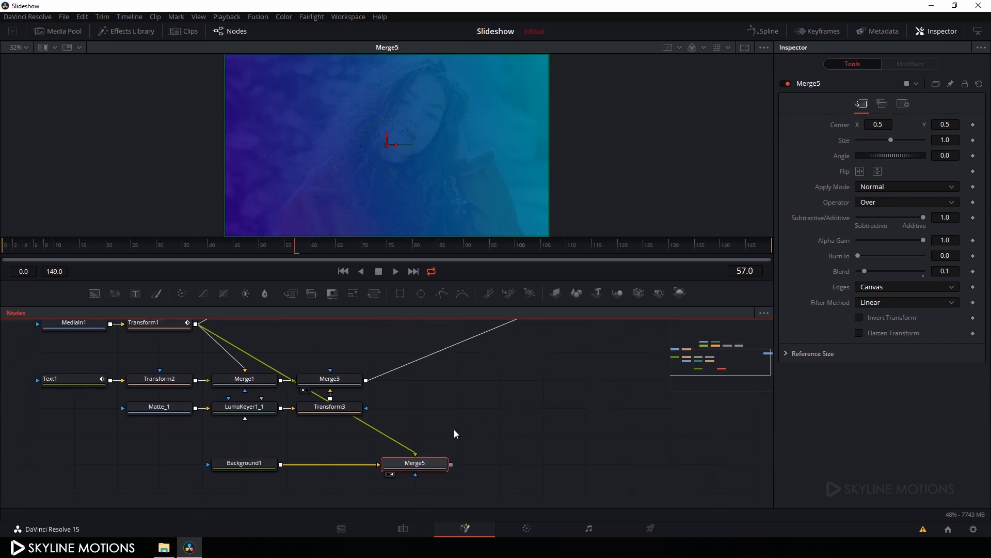
{"action": "left_click_drag", "start_coordinate": [231, 493], "coordinate": [215, 469]}
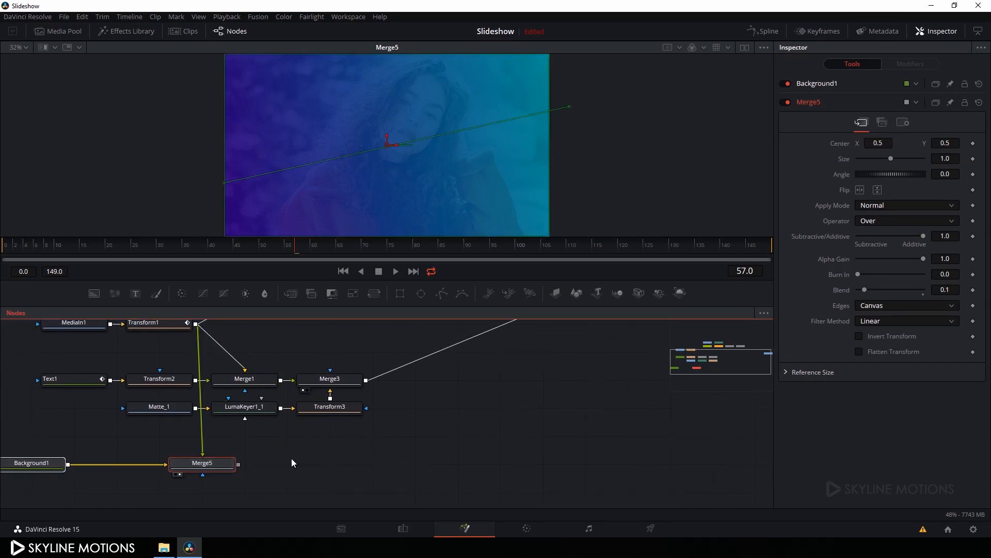
{"action": "left_click_drag", "start_coordinate": [30, 460], "coordinate": [109, 464]}
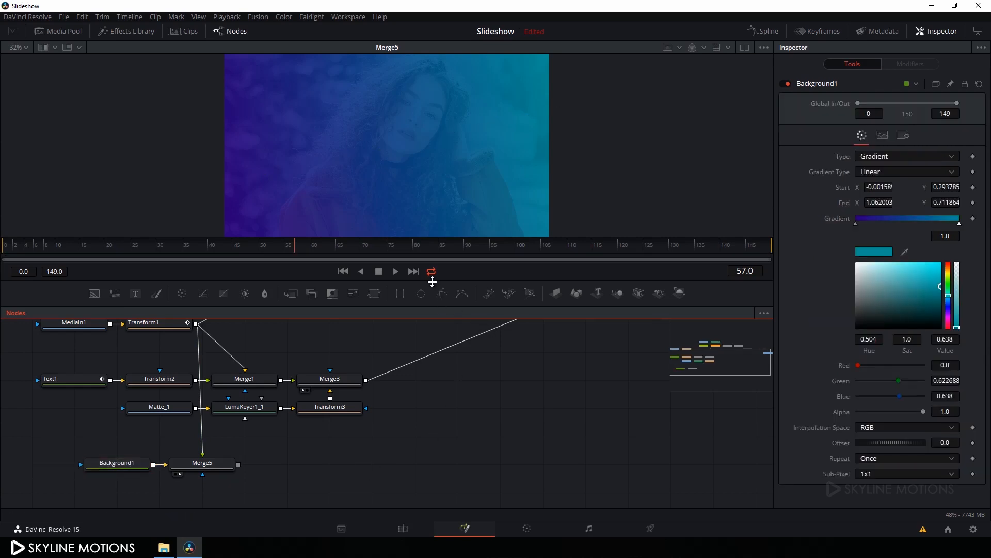
Enlarge the node area and add a Merge node with Merge5 as background, placed below Merge4 in Merge5's row
{"action": "left_click_drag", "start_coordinate": [433, 283], "coordinate": [434, 245]}
{"action": "left_click_drag", "start_coordinate": [479, 353], "coordinate": [478, 399]}
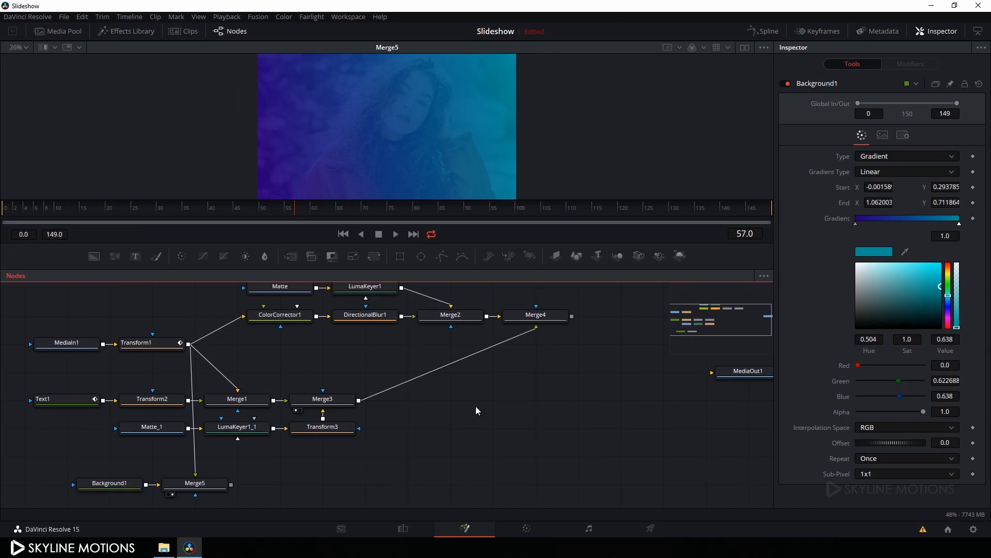
{"action": "left_click", "coordinate": [290, 255]}
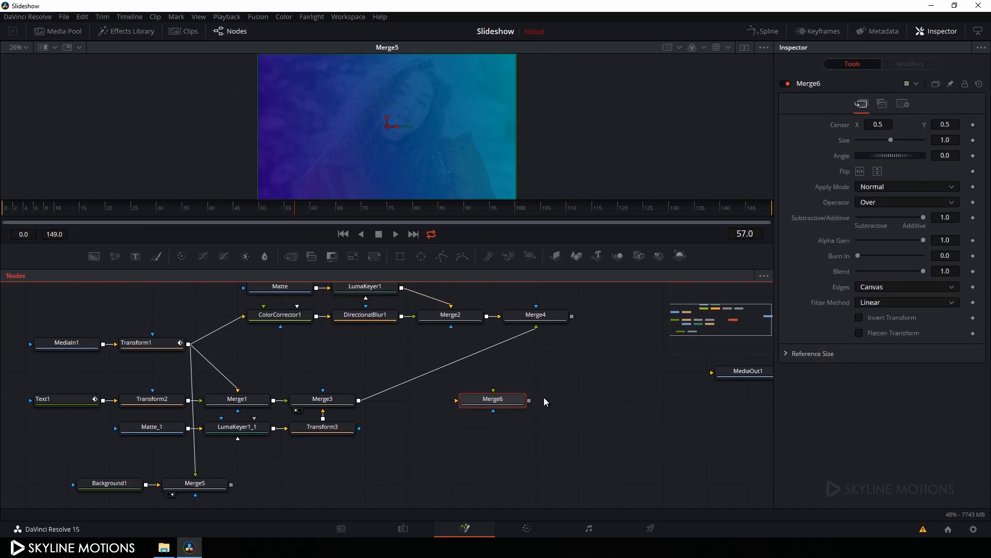
{"action": "left_click_drag", "start_coordinate": [477, 400], "coordinate": [209, 484]}
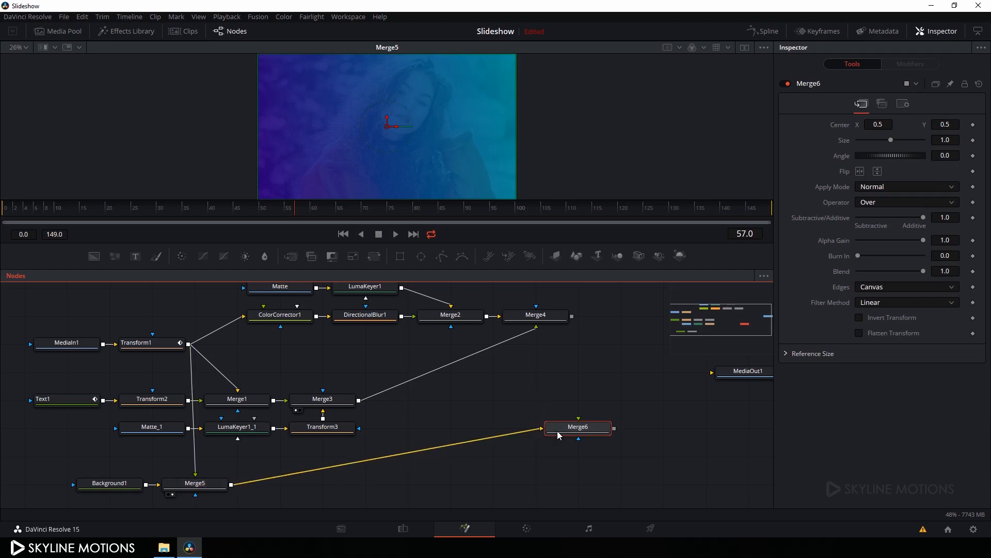
{"action": "left_click_drag", "start_coordinate": [564, 434], "coordinate": [519, 475]}
{"action": "left_click_drag", "start_coordinate": [587, 438], "coordinate": [559, 415]}
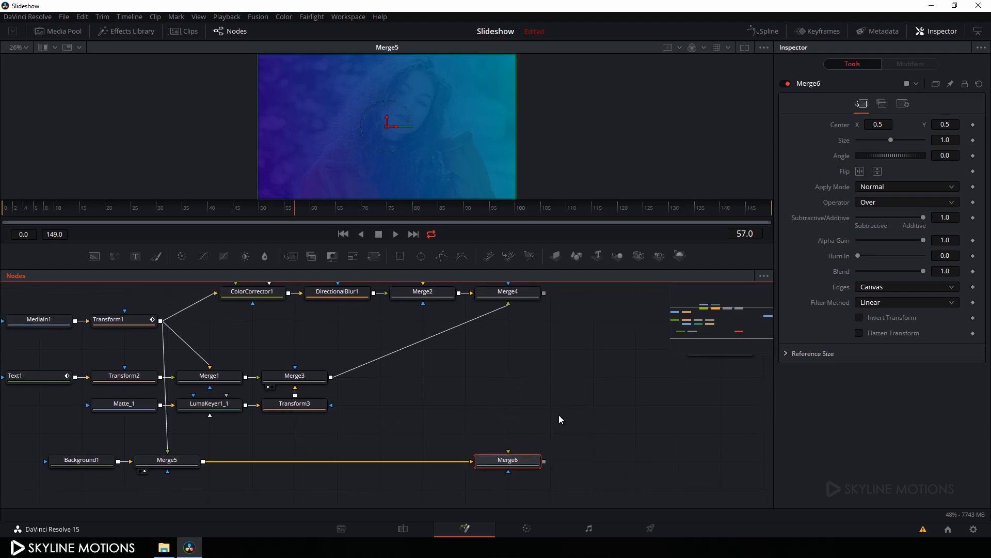
Connect Merge4 as Merge6's foreground and preview the full composite at frame 25
{"action": "left_click_drag", "start_coordinate": [508, 453], "coordinate": [519, 295]}
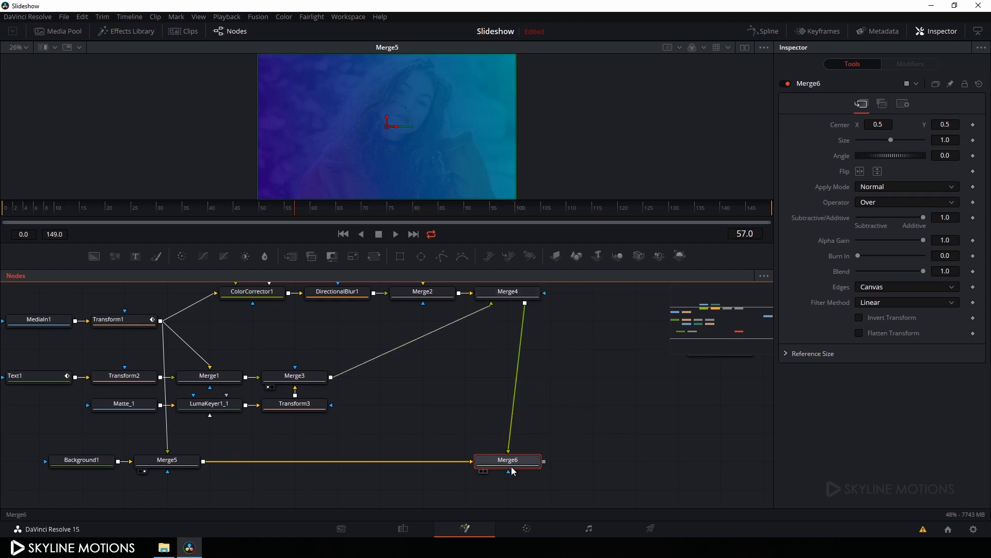
{"action": "left_click_drag", "start_coordinate": [515, 467], "coordinate": [513, 118]}
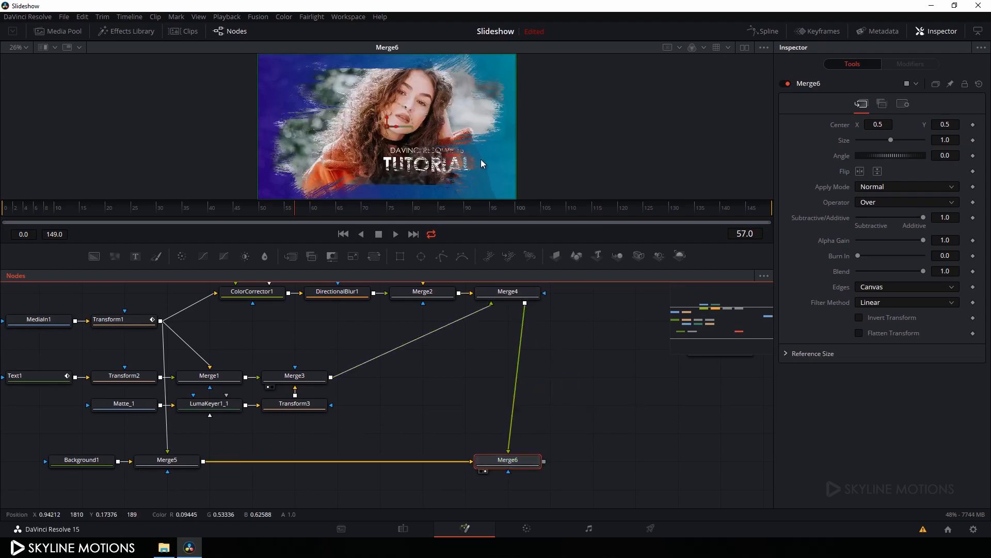
{"action": "left_click", "coordinate": [130, 208]}
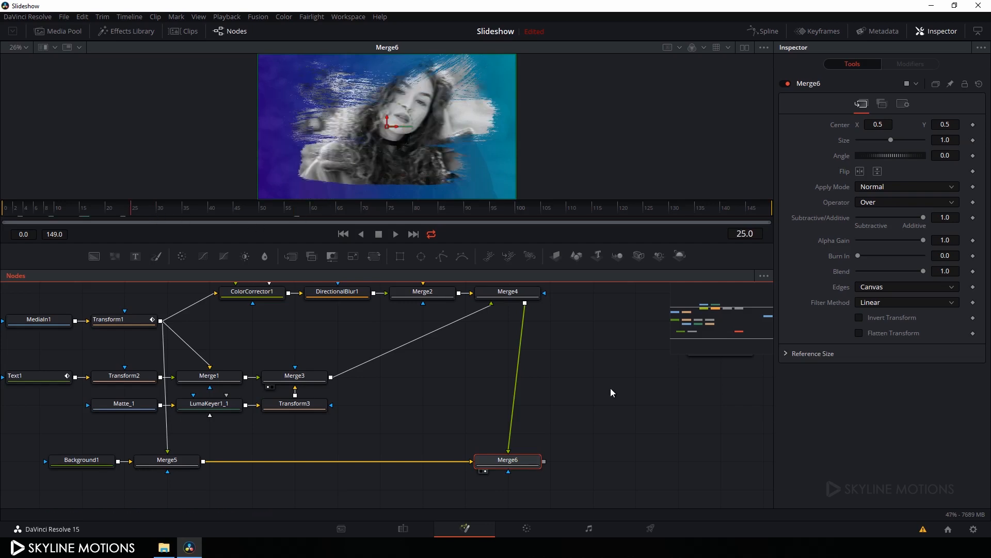
Add a Transform node fed by Merge6, preview it, and align it directly after Merge6
{"action": "left_click_drag", "start_coordinate": [566, 380], "coordinate": [472, 360]}
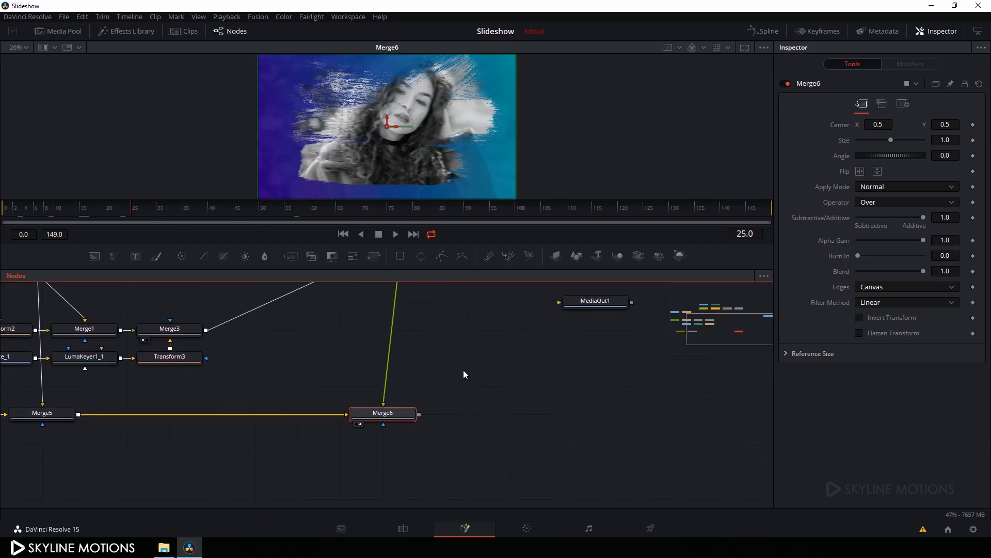
{"action": "left_click", "coordinate": [454, 374]}
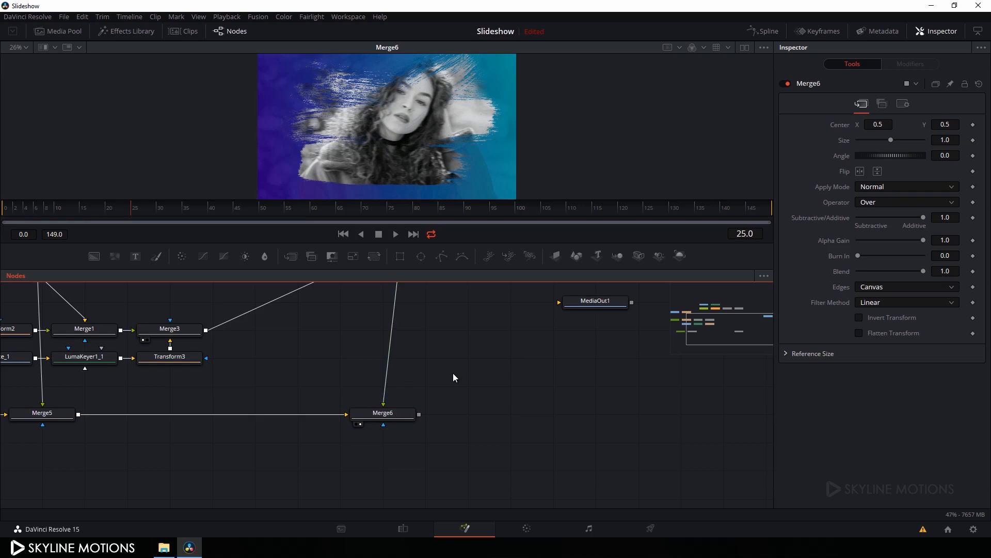
{"action": "left_click", "coordinate": [376, 258]}
{"action": "left_click_drag", "start_coordinate": [485, 394], "coordinate": [528, 393]}
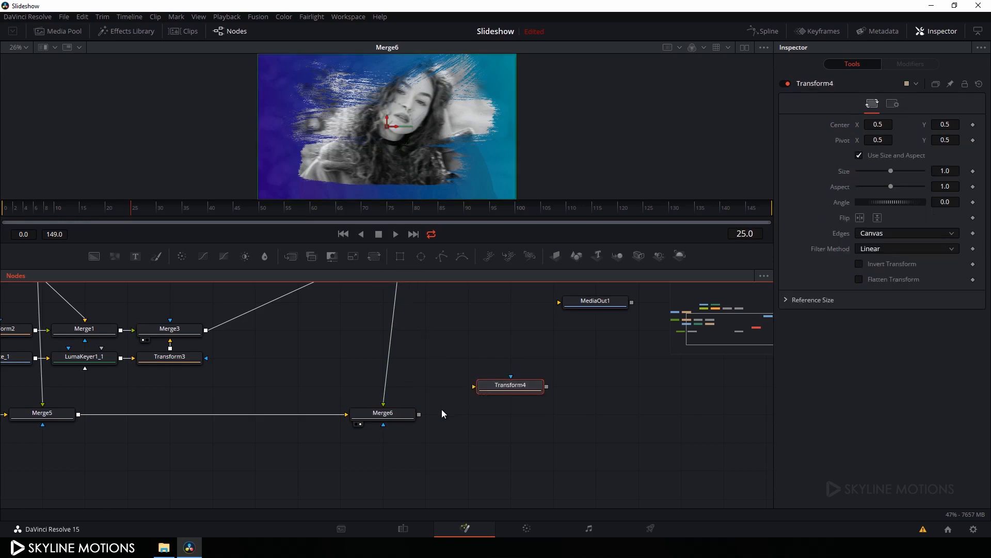
{"action": "left_click_drag", "start_coordinate": [418, 414], "coordinate": [460, 120]}
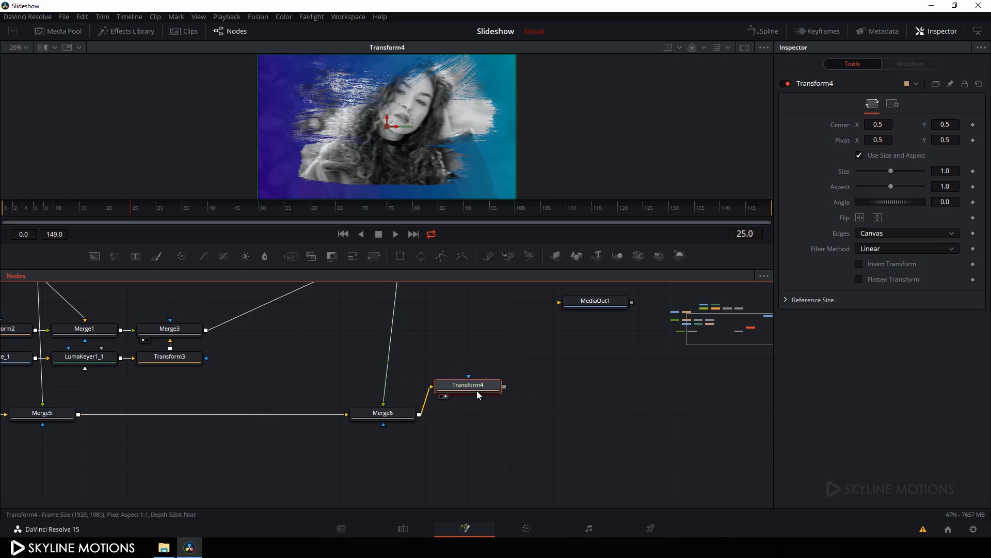
{"action": "left_click_drag", "start_coordinate": [478, 395], "coordinate": [478, 422]}
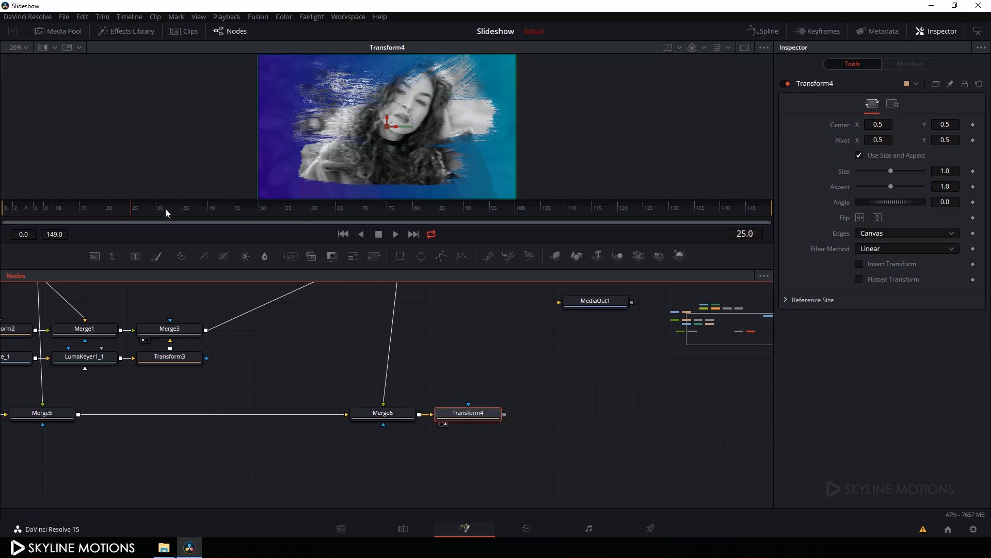
At the last frame, 149, add keyframes for Transform4's Size at 1.0 and Angle at 0.0
{"action": "left_click_drag", "start_coordinate": [132, 206], "coordinate": [773, 209]}
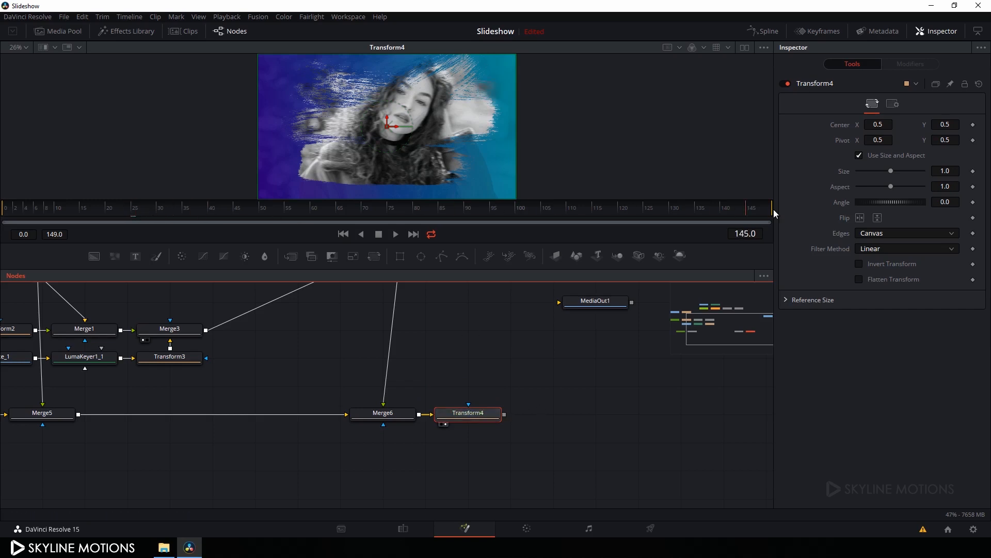
{"action": "left_click", "coordinate": [973, 172]}
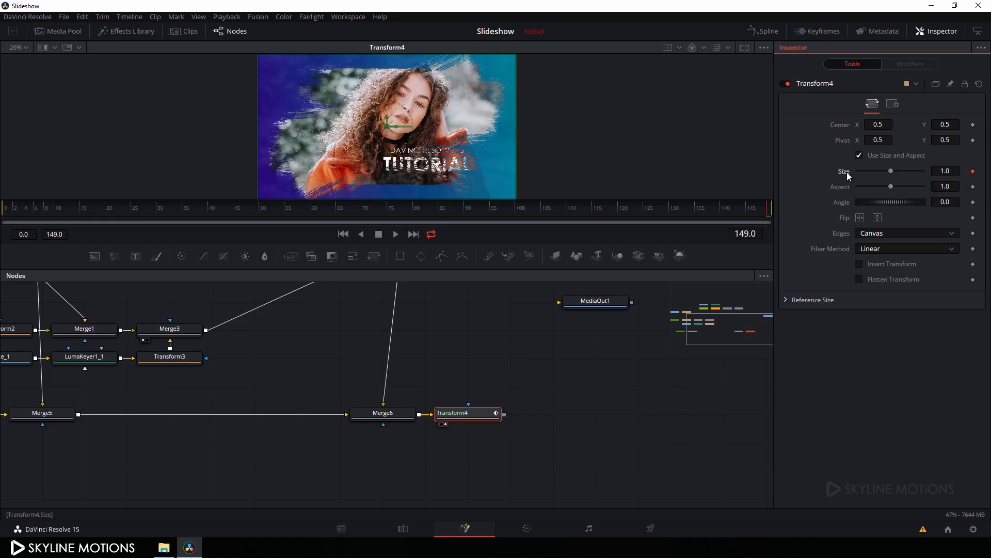
{"action": "left_click", "coordinate": [974, 202]}
At frame 0, set Transform4's Size to 1.1 so the composite scales over the clip
{"action": "left_click_drag", "start_coordinate": [405, 209], "coordinate": [1, 226]}
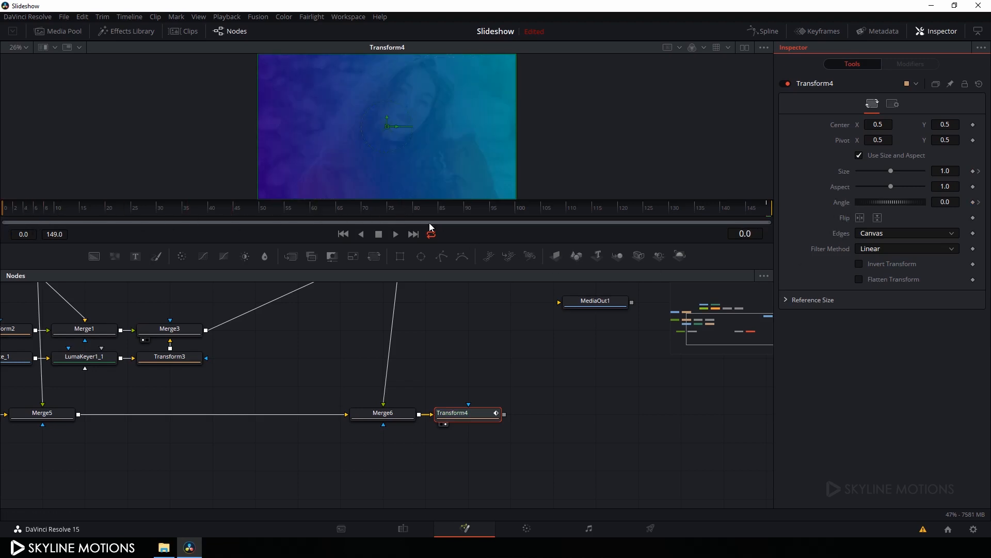
{"action": "left_click_drag", "start_coordinate": [891, 175], "coordinate": [892, 175]}
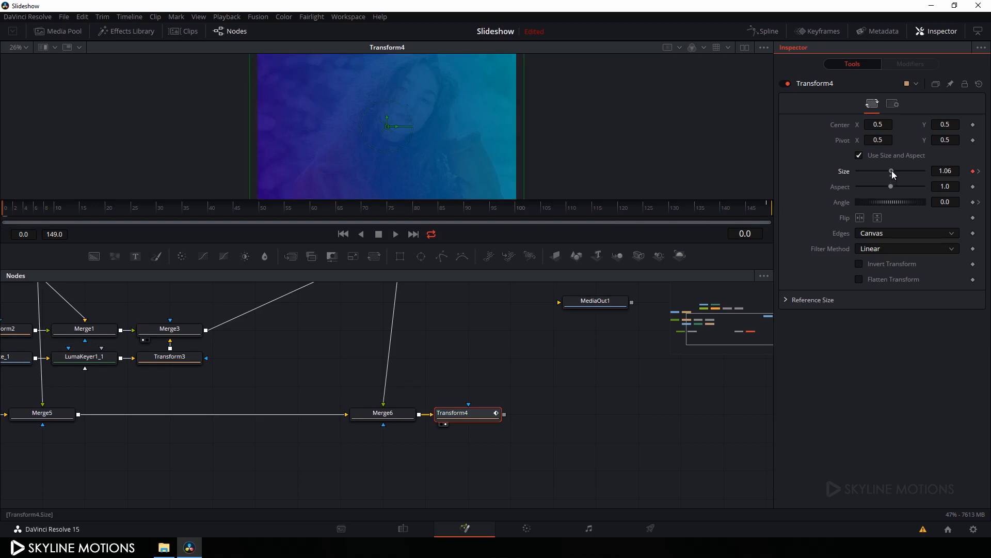
{"action": "left_click", "coordinate": [956, 169]}
{"action": "key", "text": "BackSpace"}
{"action": "key", "text": "BackSpace"}
{"action": "type", "text": "1"}
{"action": "key", "text": "Tab"}
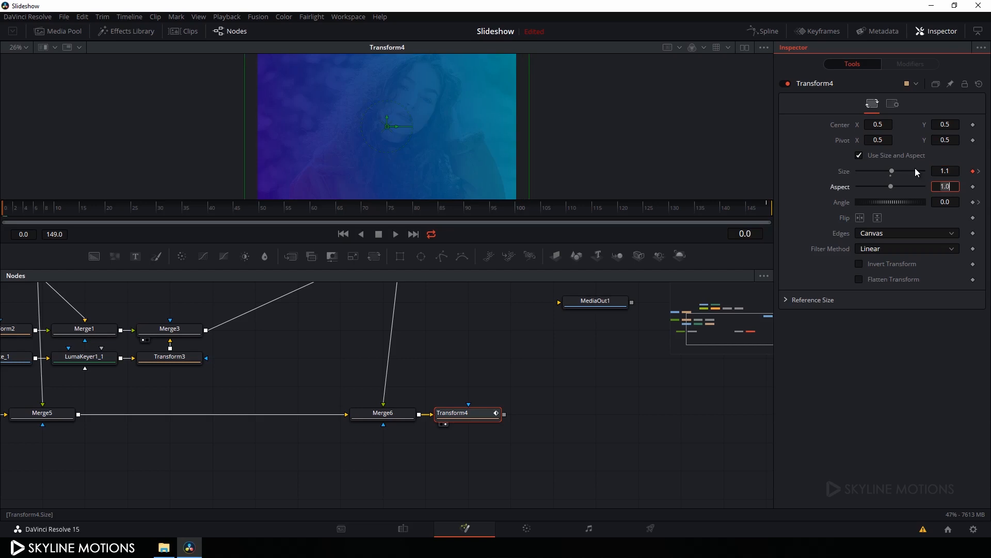
Set Transform4's Angle to 3.0 at frame 0
{"action": "left_click_drag", "start_coordinate": [622, 144], "coordinate": [615, 116]}
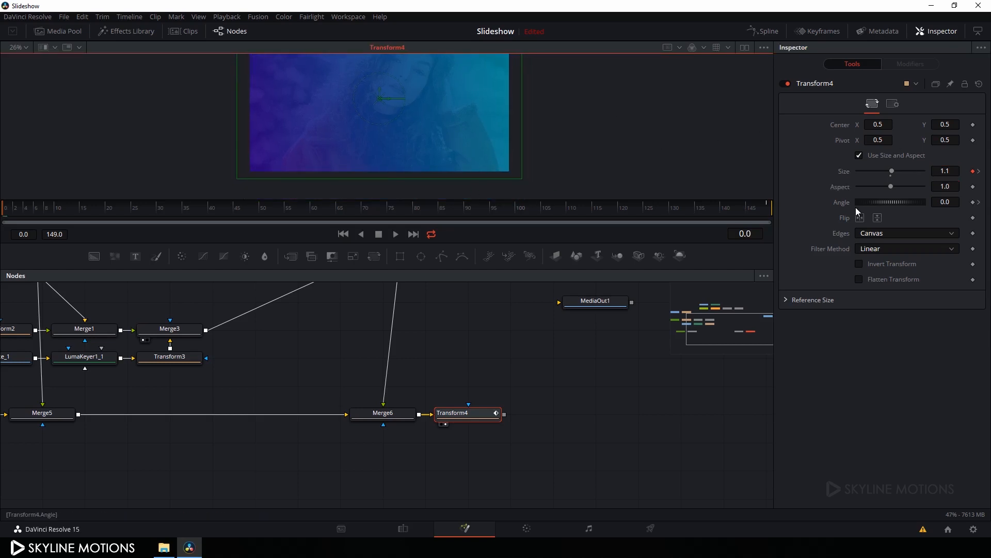
{"action": "left_click_drag", "start_coordinate": [882, 202], "coordinate": [883, 202]}
{"action": "left_click", "coordinate": [959, 202]}
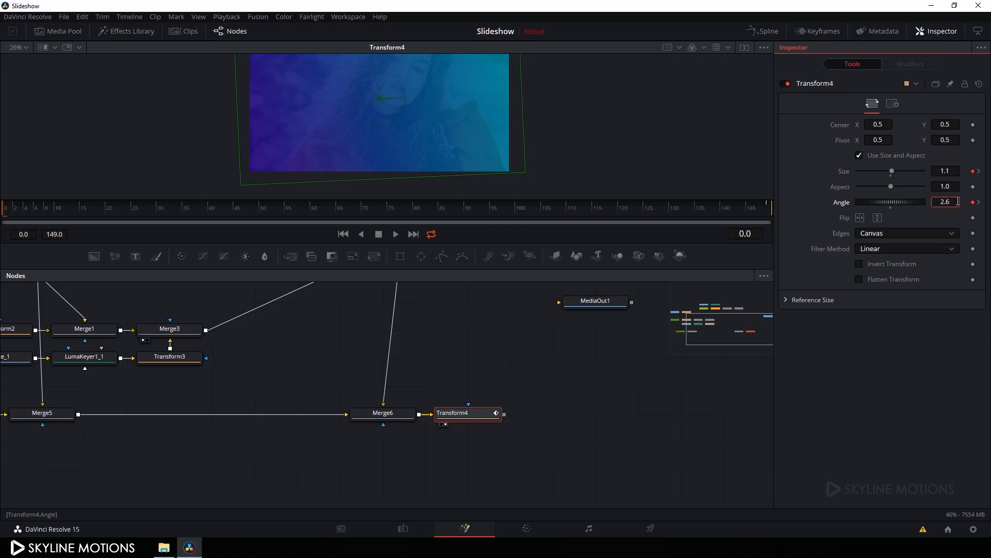
{"action": "type", "text": "3"}
{"action": "key", "text": "Tab"}
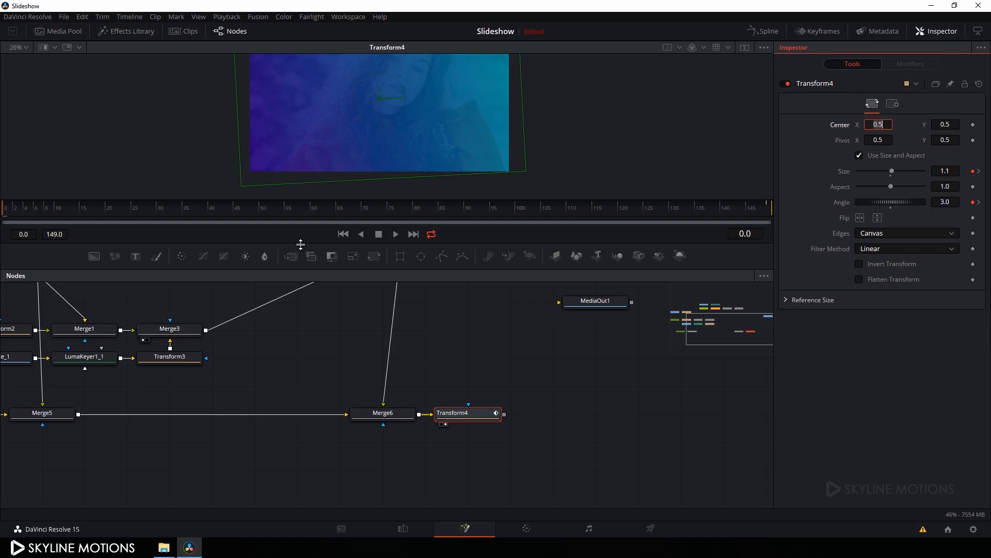
Fit the preview in an enlarged viewer and scrub to frame 86 to check the Size and Angle animation
{"action": "left_click_drag", "start_coordinate": [300, 243], "coordinate": [300, 268]}
{"action": "left_click", "coordinate": [228, 232]}
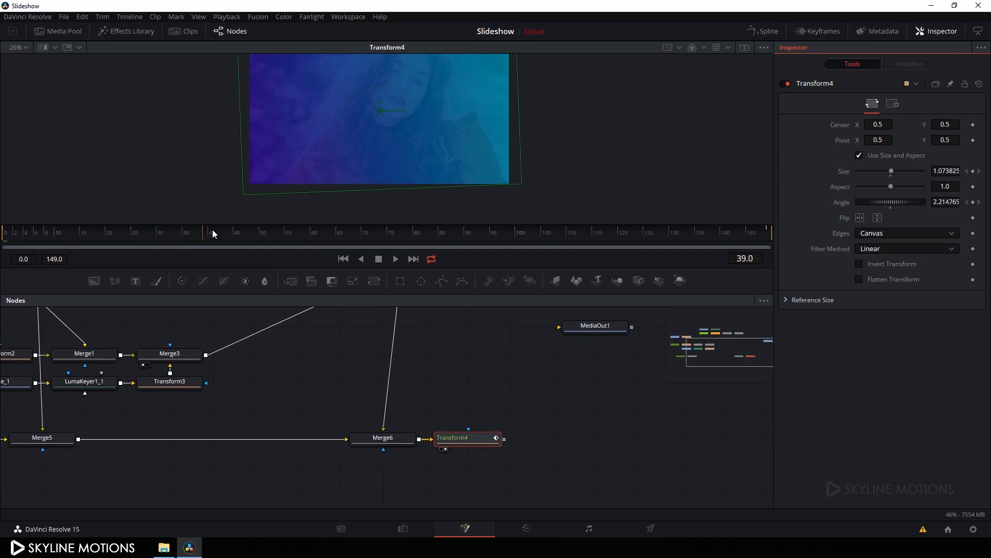
{"action": "left_click", "coordinate": [524, 371]}
{"action": "left_click", "coordinate": [19, 46]}
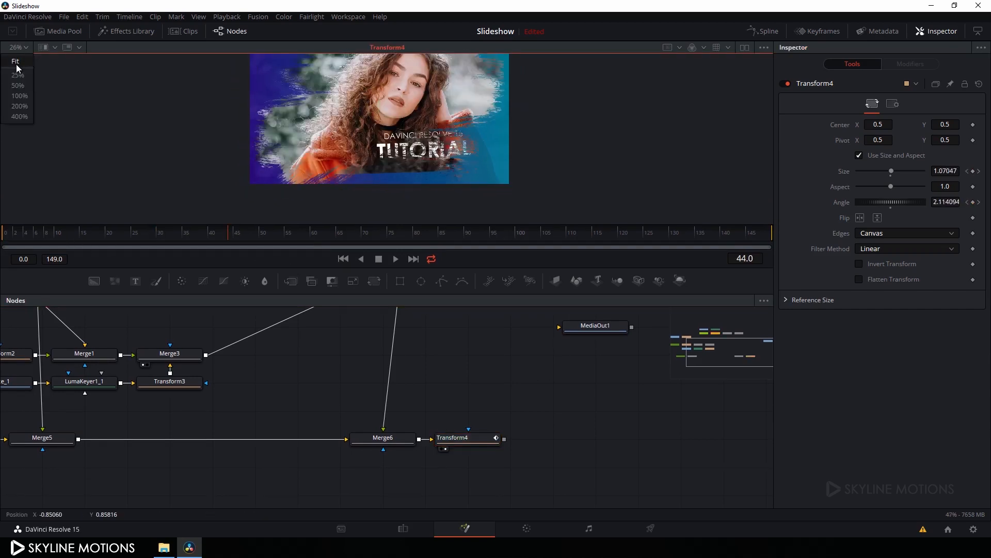
{"action": "left_click", "coordinate": [17, 63]}
{"action": "left_click_drag", "start_coordinate": [228, 237], "coordinate": [445, 234]}
Move MediaOut1 into the same row as Transform4 and connect Transform4's output to it
{"action": "left_click_drag", "start_coordinate": [575, 412], "coordinate": [476, 427]}
{"action": "left_click_drag", "start_coordinate": [494, 320], "coordinate": [536, 432]}
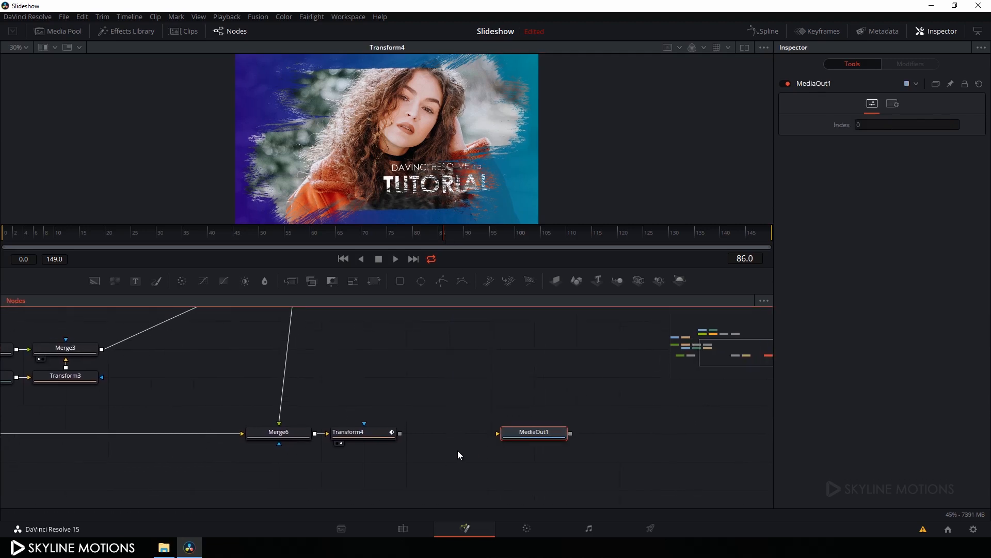
{"action": "scroll", "coordinate": [454, 445], "scroll_direction": "down", "scroll_amount": 2}
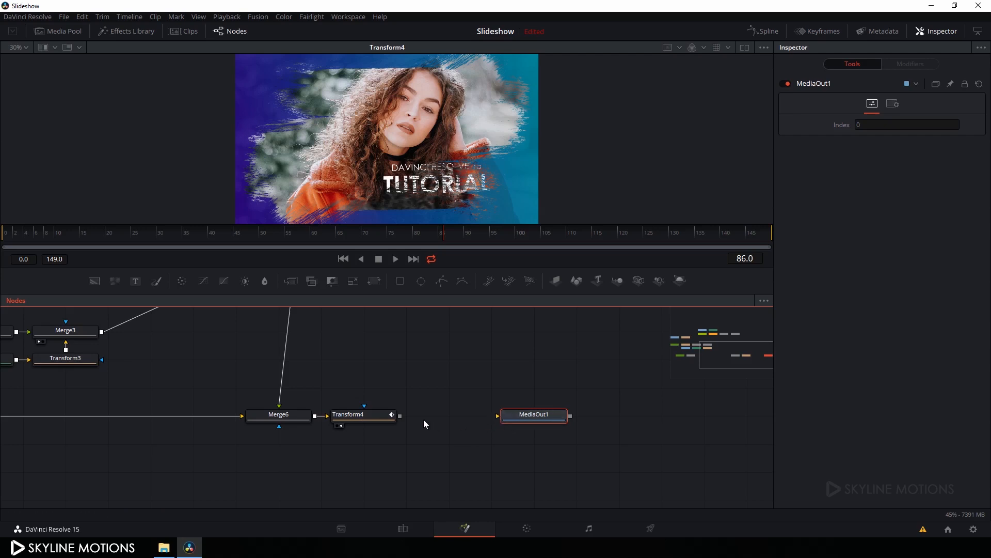
{"action": "left_click_drag", "start_coordinate": [401, 415], "coordinate": [516, 415]}
Switch to the Edit page and play Fusion Clip 1 from the start of the timeline
{"action": "left_click", "coordinate": [409, 527]}
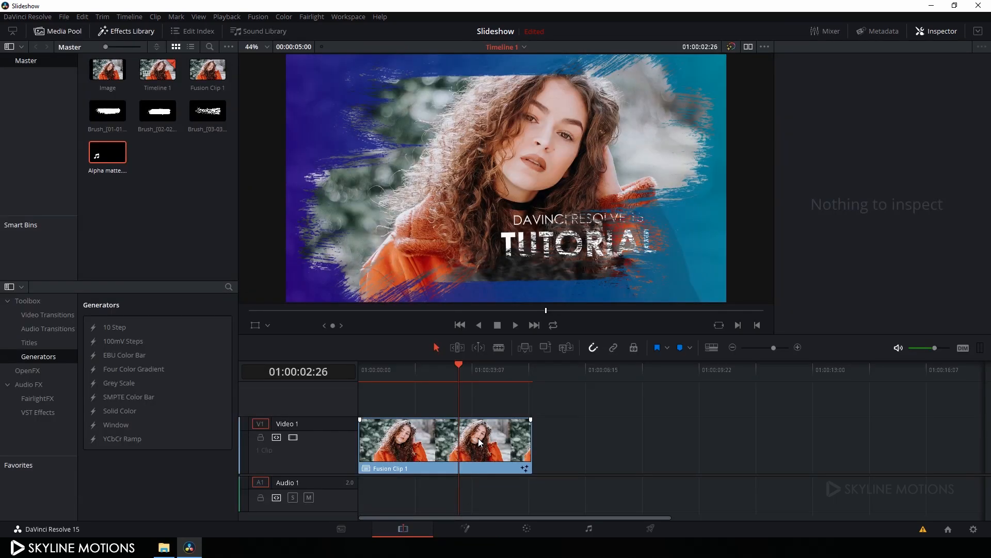
{"action": "left_click_drag", "start_coordinate": [449, 369], "coordinate": [360, 369]}
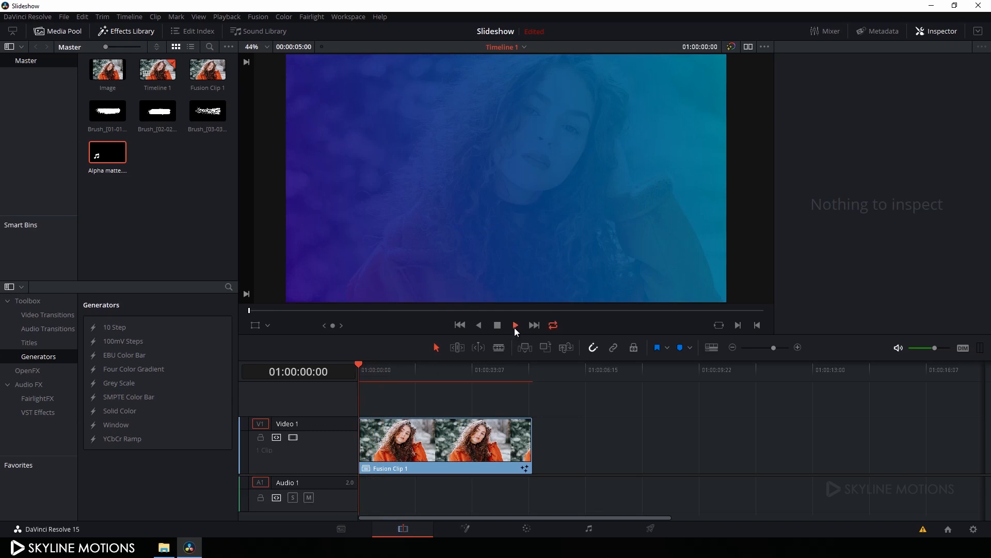
{"action": "left_click", "coordinate": [515, 326]}
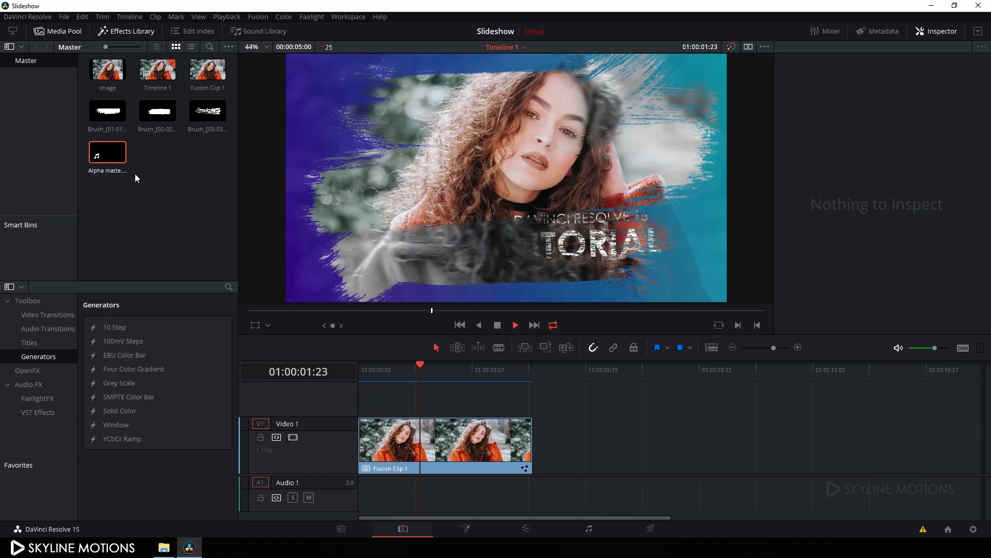